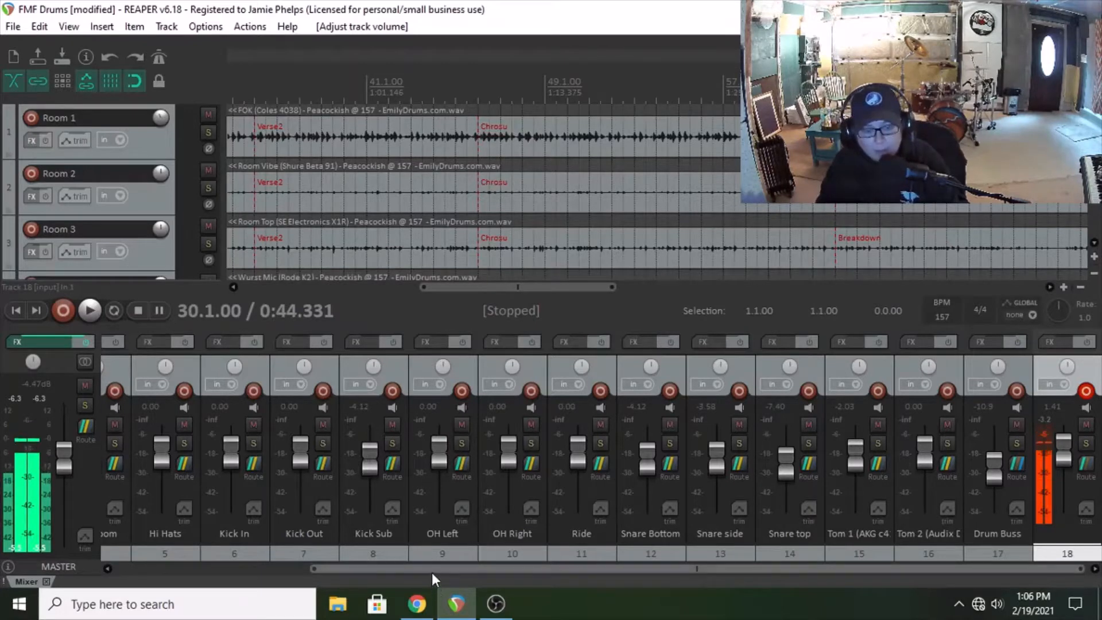
pyautogui.moveTo(432, 570); pyautogui.dragTo(254, 563)
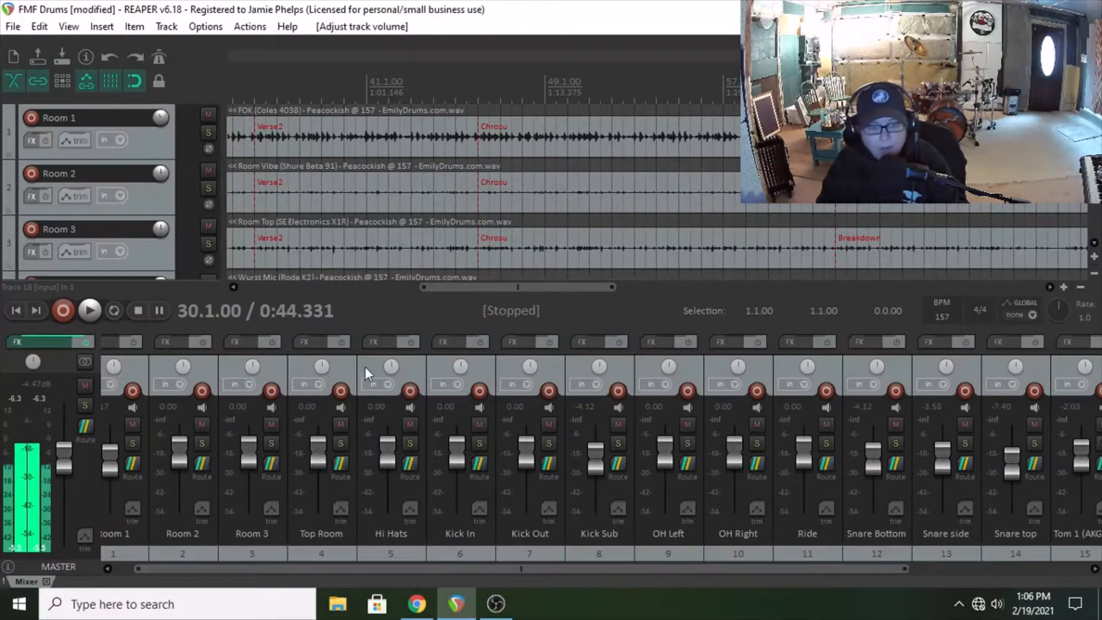
pyautogui.moveTo(465, 288); pyautogui.dragTo(291, 287)
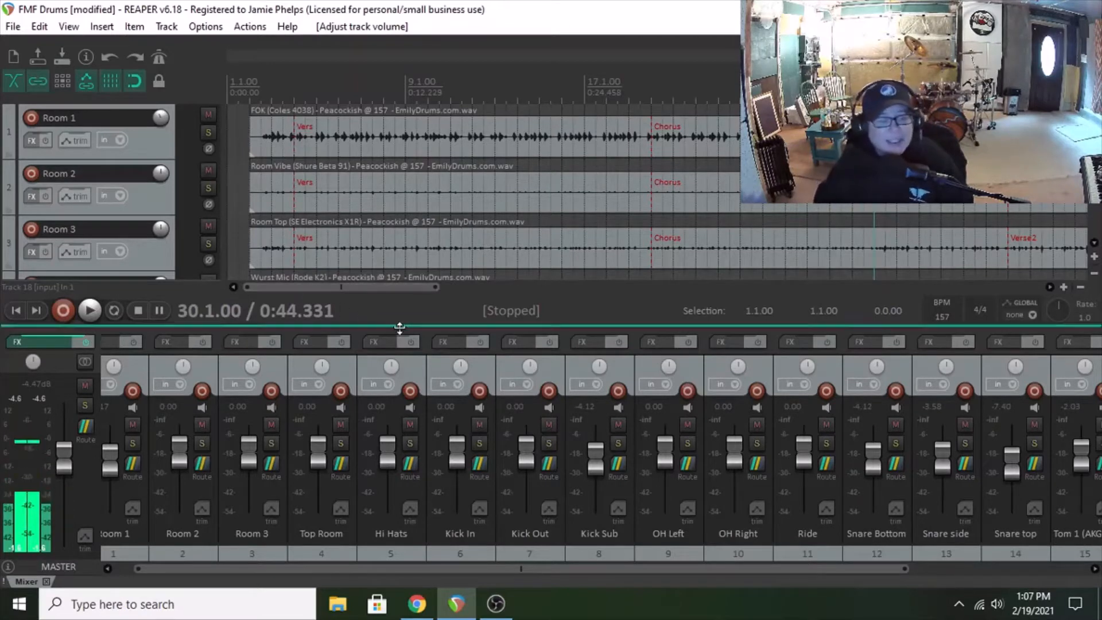
pyautogui.hscroll(-1, 497, 570)
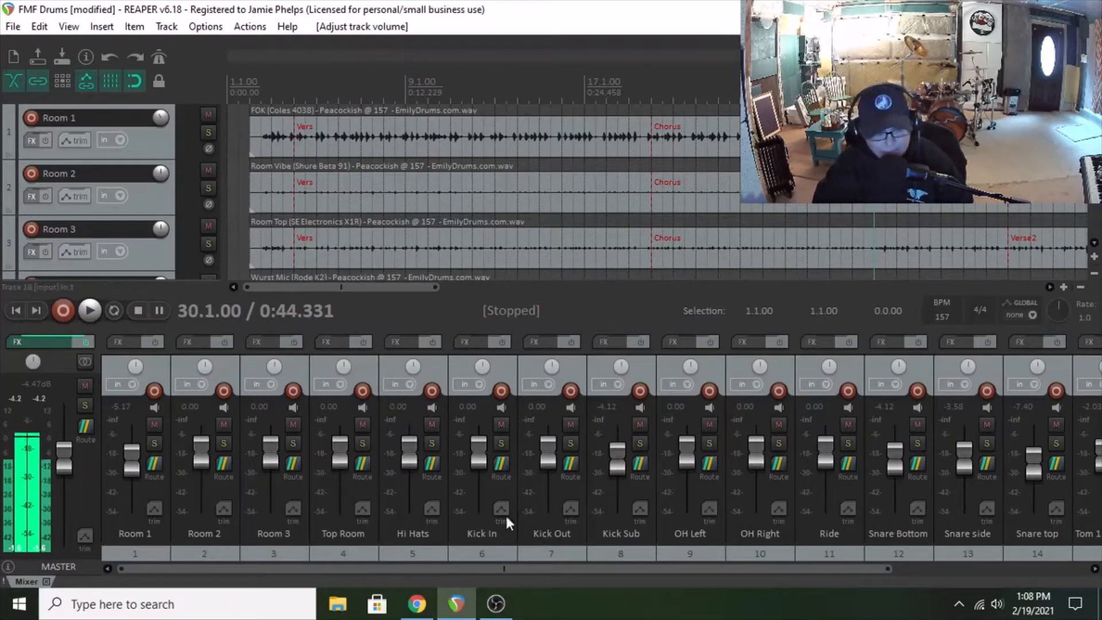
pyautogui.moveTo(444, 569); pyautogui.dragTo(659, 570)
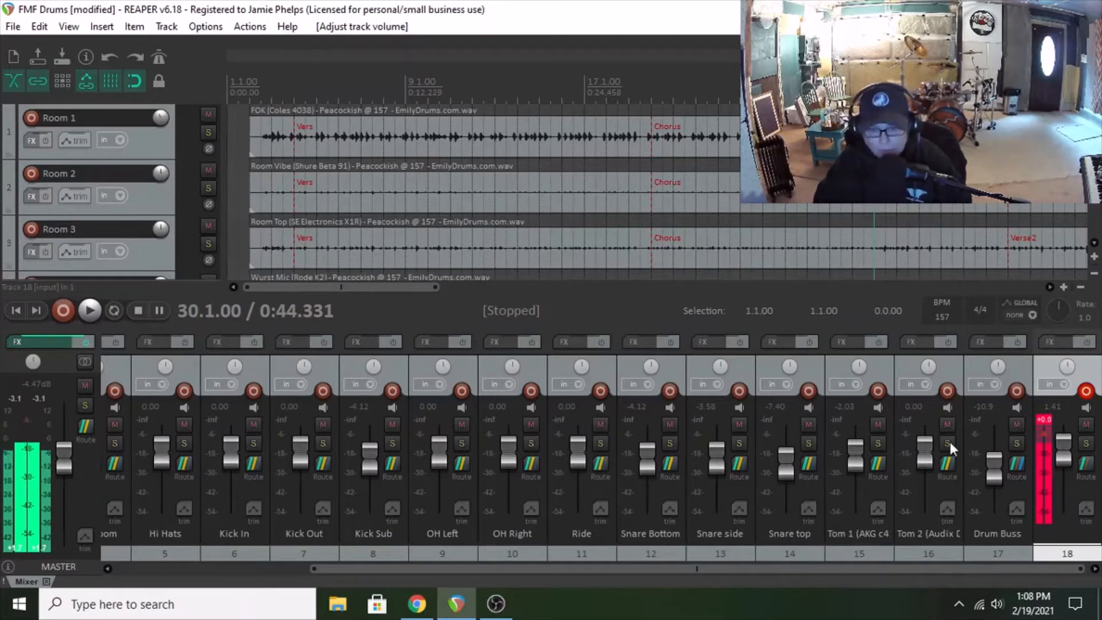
pyautogui.hscroll(-5, 855, 570)
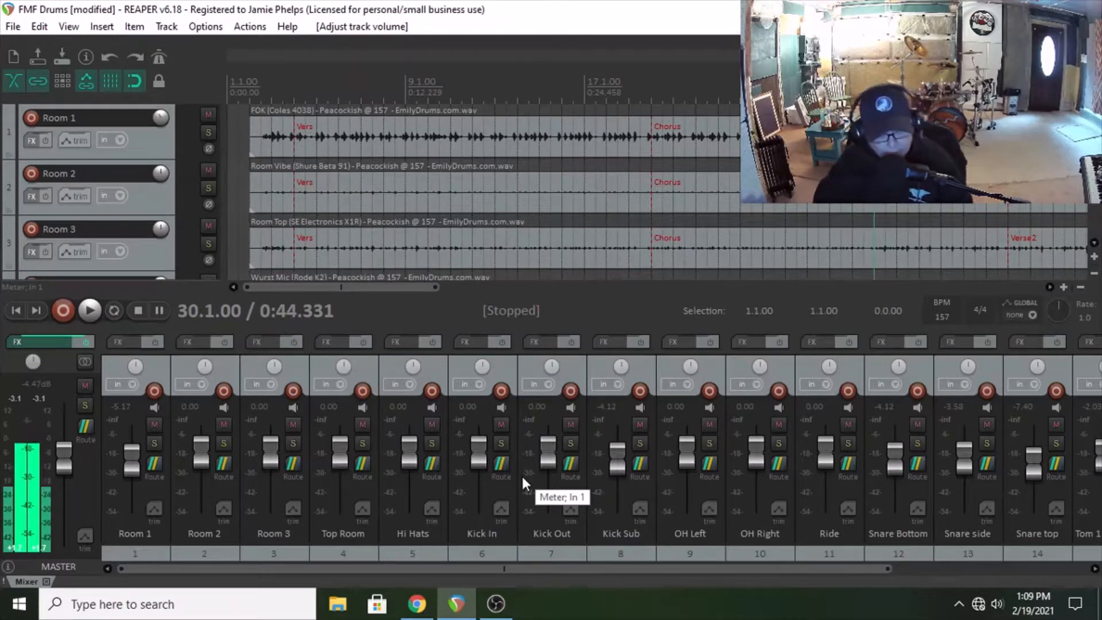
# - Play the song from 2.1.00 and raise the volumes of OH Left to 2.39 dB, OH Right to 1.41 dB and Ride to 2.83 dB
pyautogui.click(246, 225)
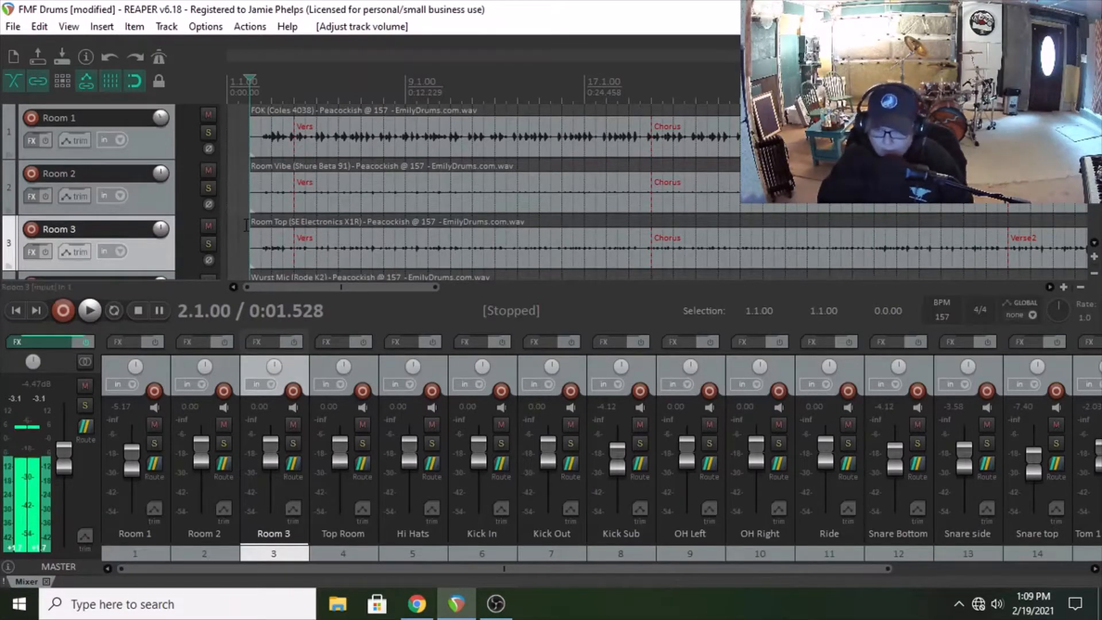
pyautogui.press('space')
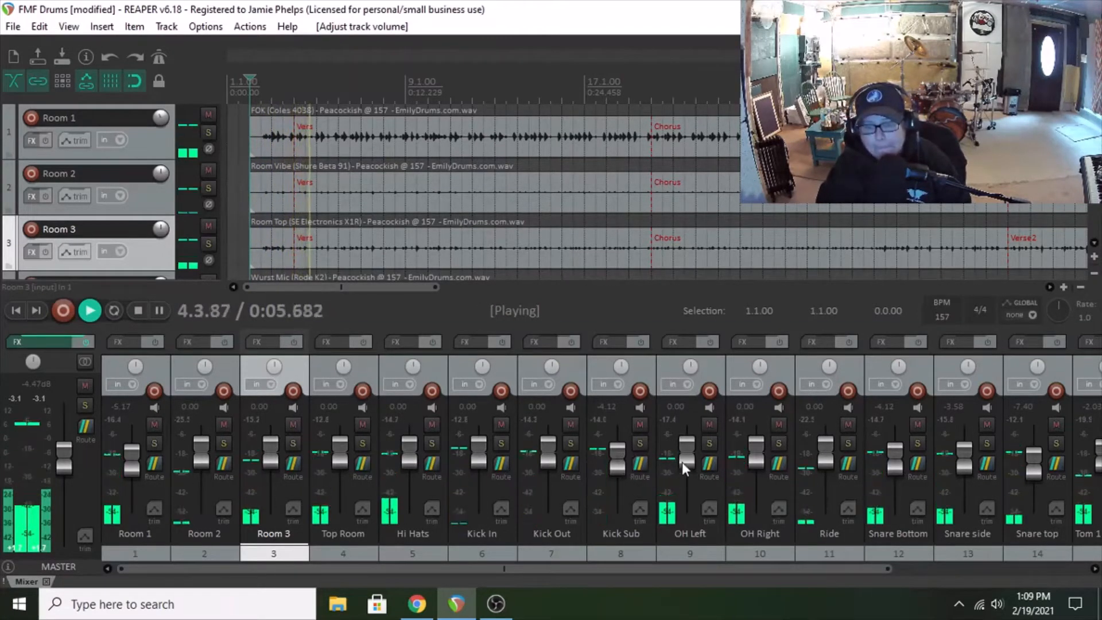
pyautogui.moveTo(686, 462); pyautogui.dragTo(756, 458)
pyautogui.moveTo(828, 464); pyautogui.dragTo(823, 459)
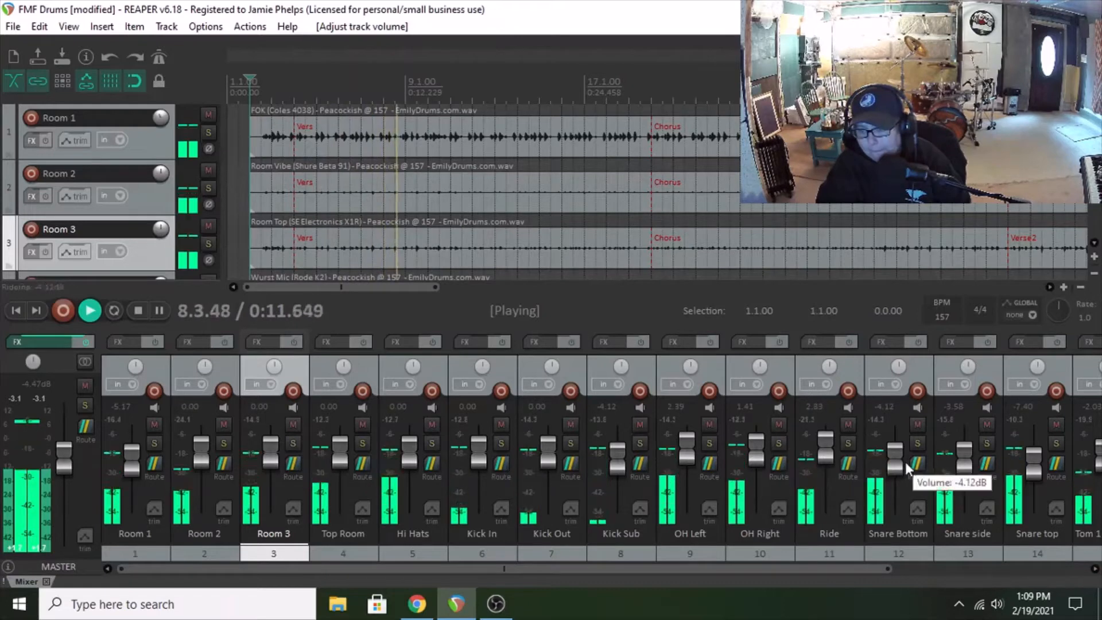
# - Lower Snare top to -9.19 dB and Kick In to -1.51 dB during playback, and stop the playback
pyautogui.moveTo(872, 568); pyautogui.dragTo(983, 541)
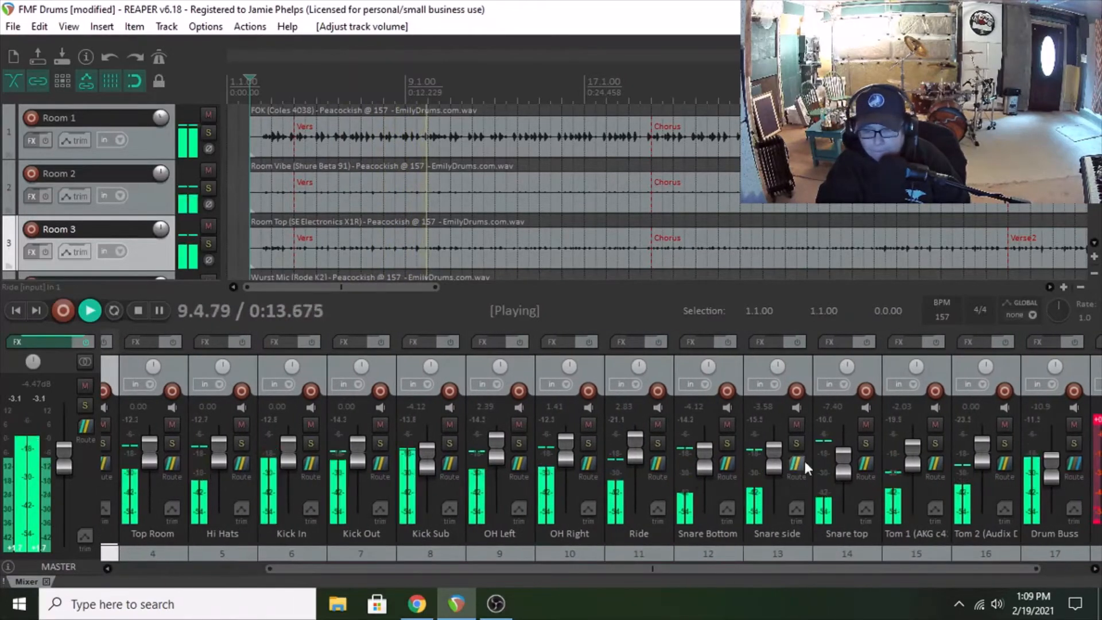
pyautogui.moveTo(840, 456)
pyautogui.mouseDown()
pyautogui.moveTo(844, 472)
pyautogui.moveTo(846, 460)
pyautogui.mouseUp()
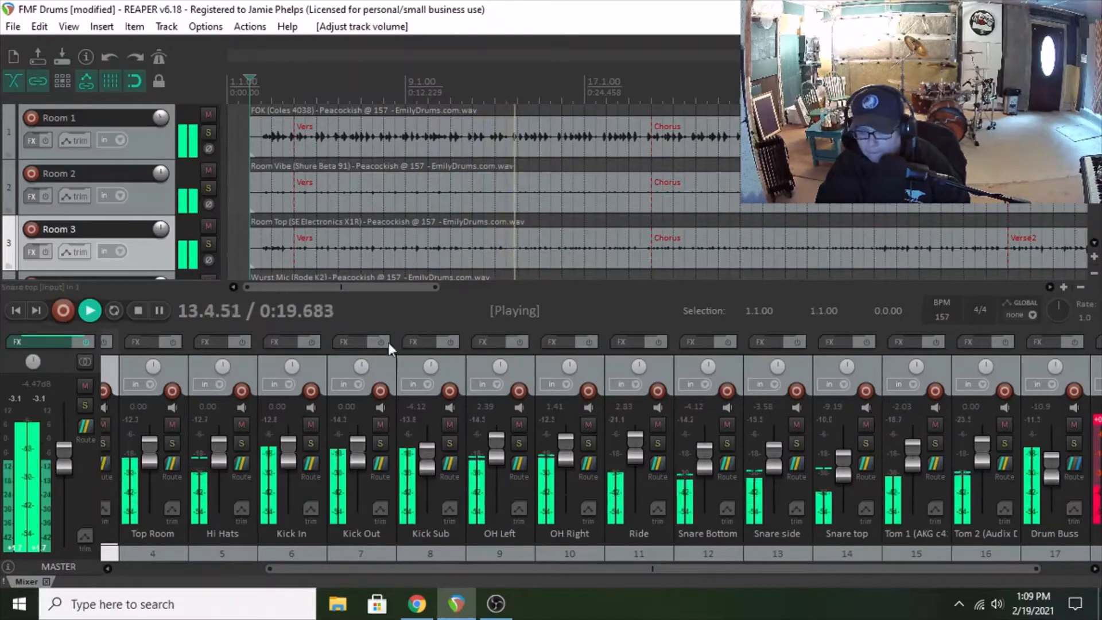
pyautogui.moveTo(688, 570); pyautogui.dragTo(470, 578)
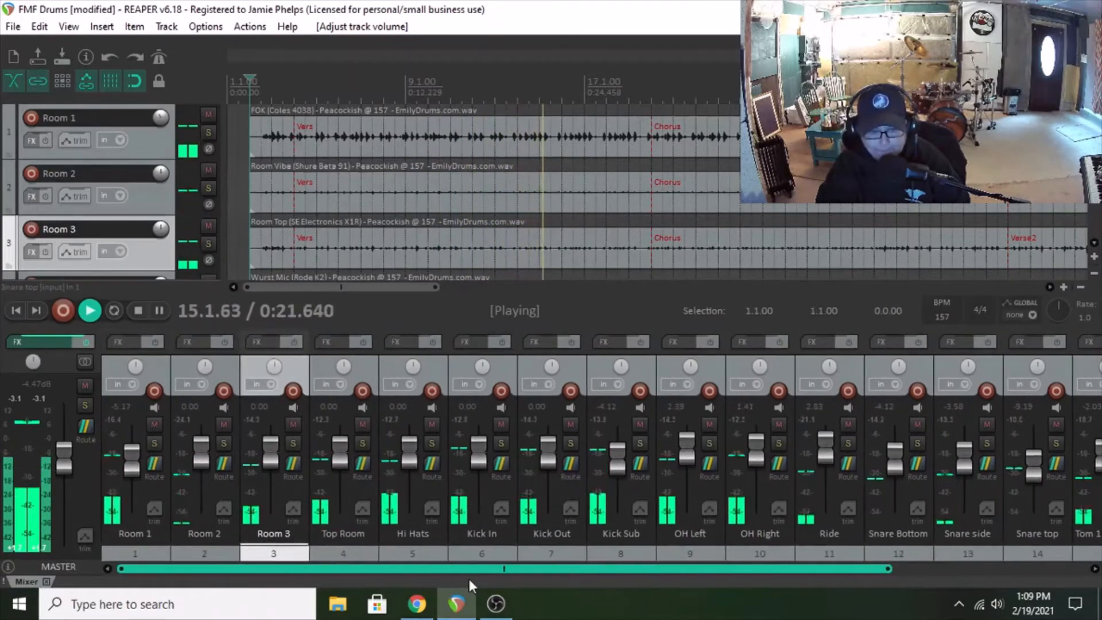
pyautogui.moveTo(483, 449); pyautogui.dragTo(487, 453)
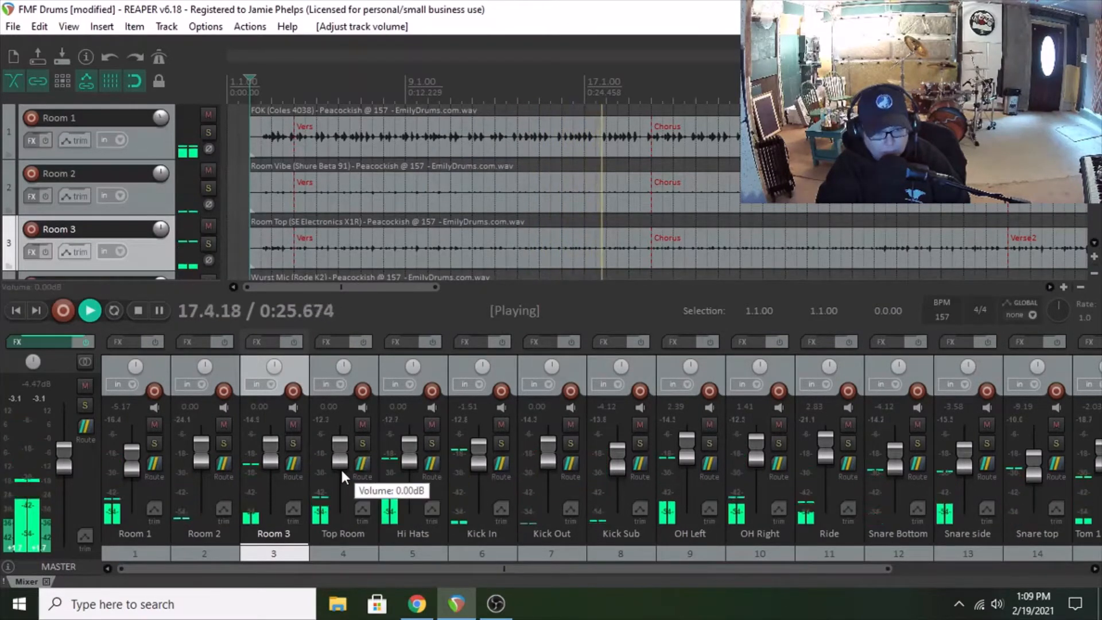
pyautogui.click(137, 310)
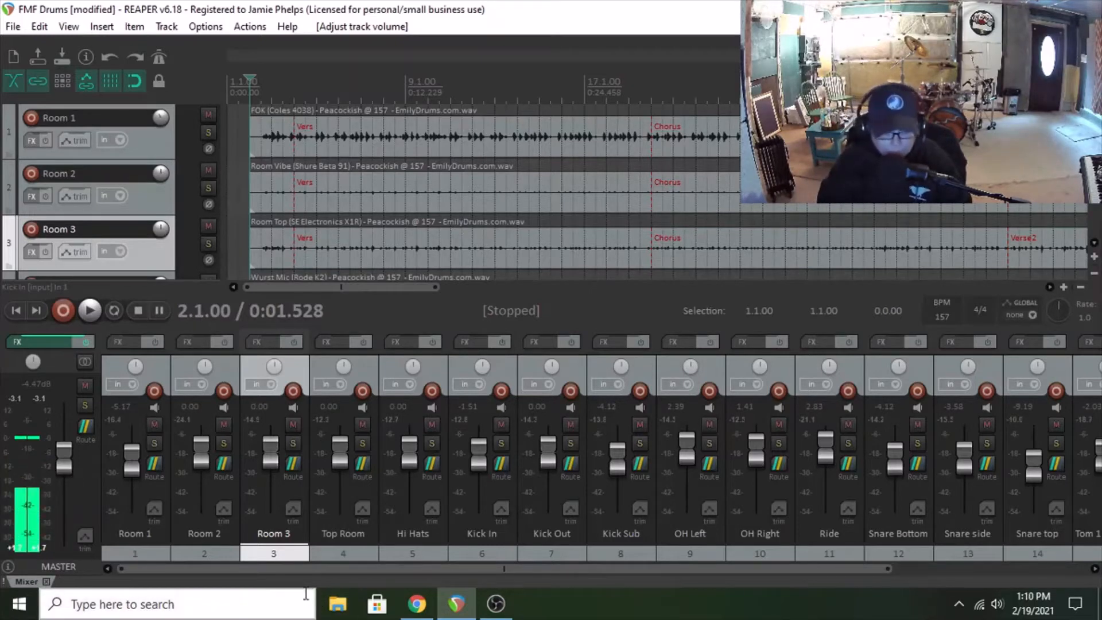
# - Solo the unnamed track 18 together with the Kick In, Kick Out and Kick Sub tracks
pyautogui.moveTo(315, 566); pyautogui.dragTo(422, 564)
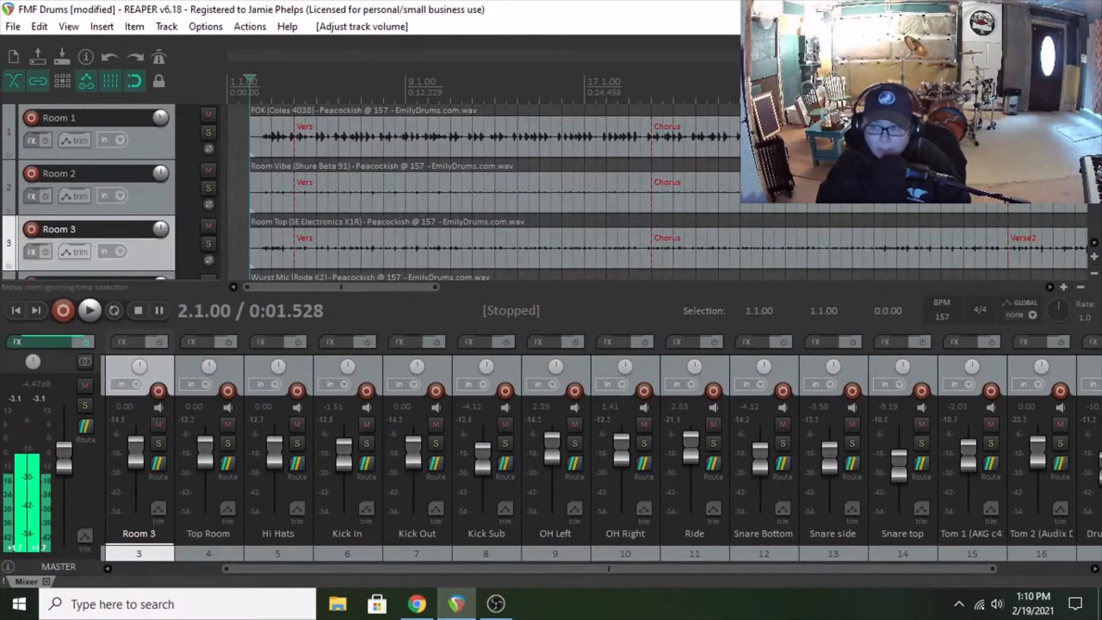
pyautogui.scroll(-10, 666, 193)
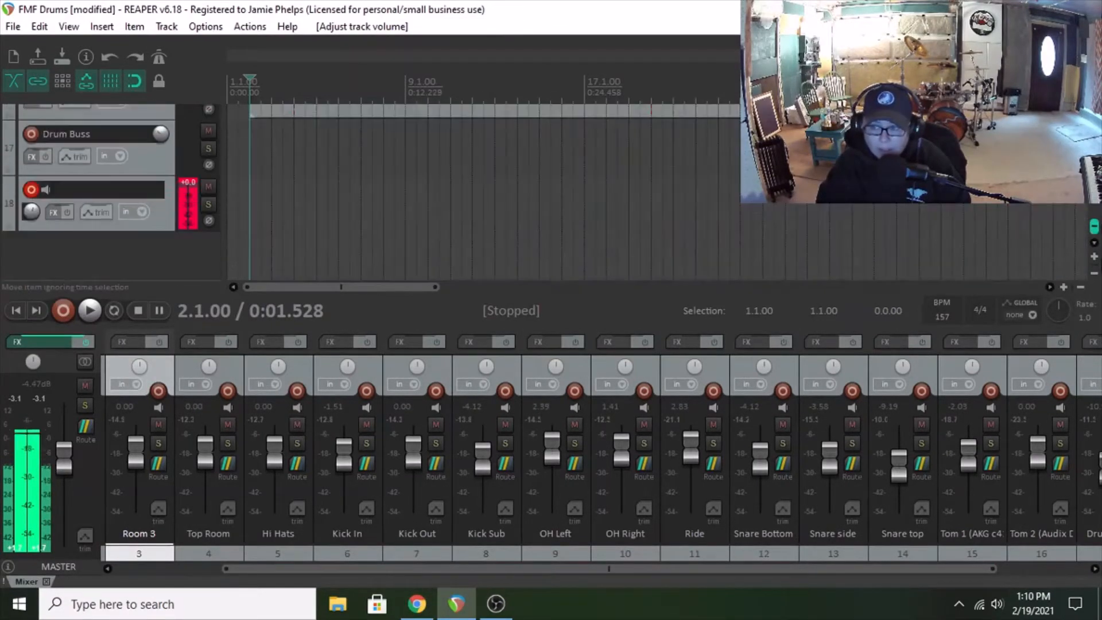
pyautogui.click(209, 205)
pyautogui.scroll(10, 1099, 230)
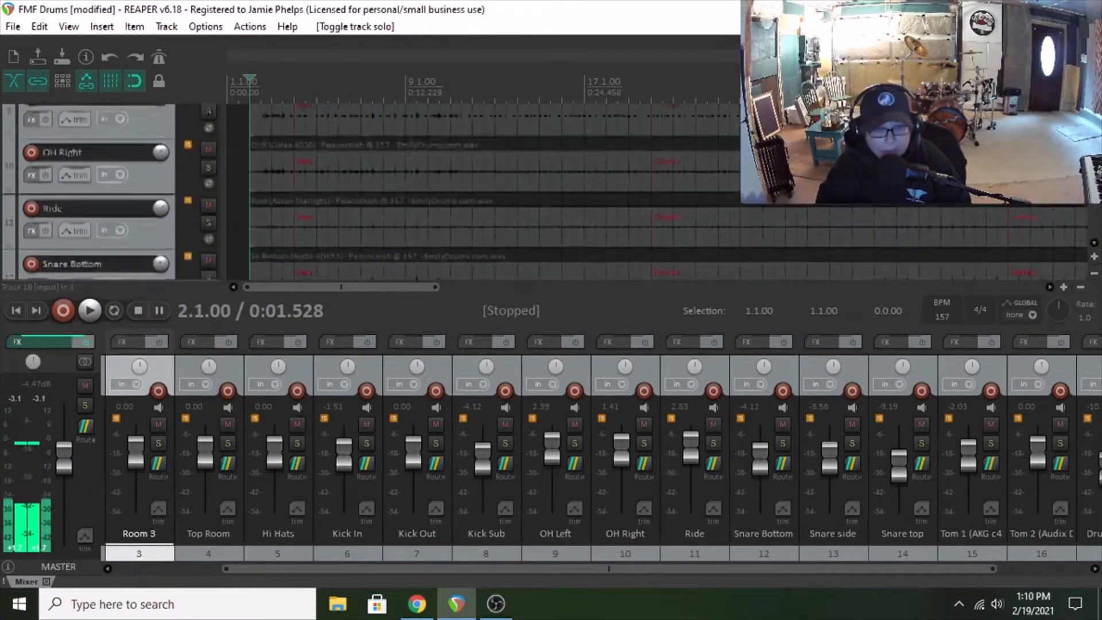
pyautogui.click(371, 443)
pyautogui.click(437, 442)
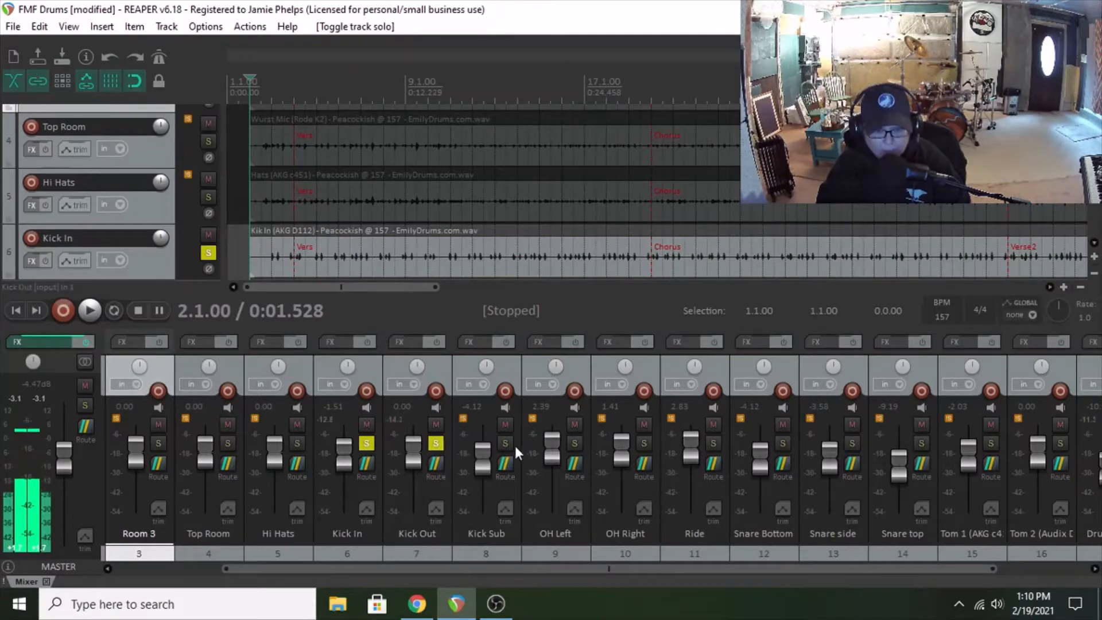
pyautogui.click(505, 443)
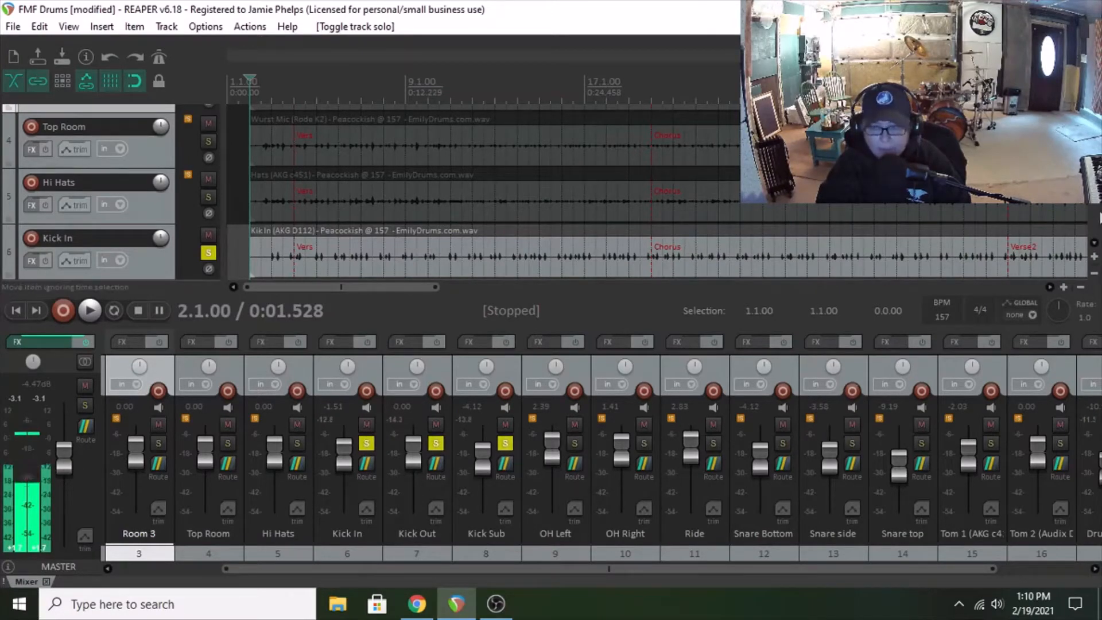
# - Bring the three kick tracks into view and play them back soloed for a few seconds
pyautogui.scroll(-3, 403, 174)
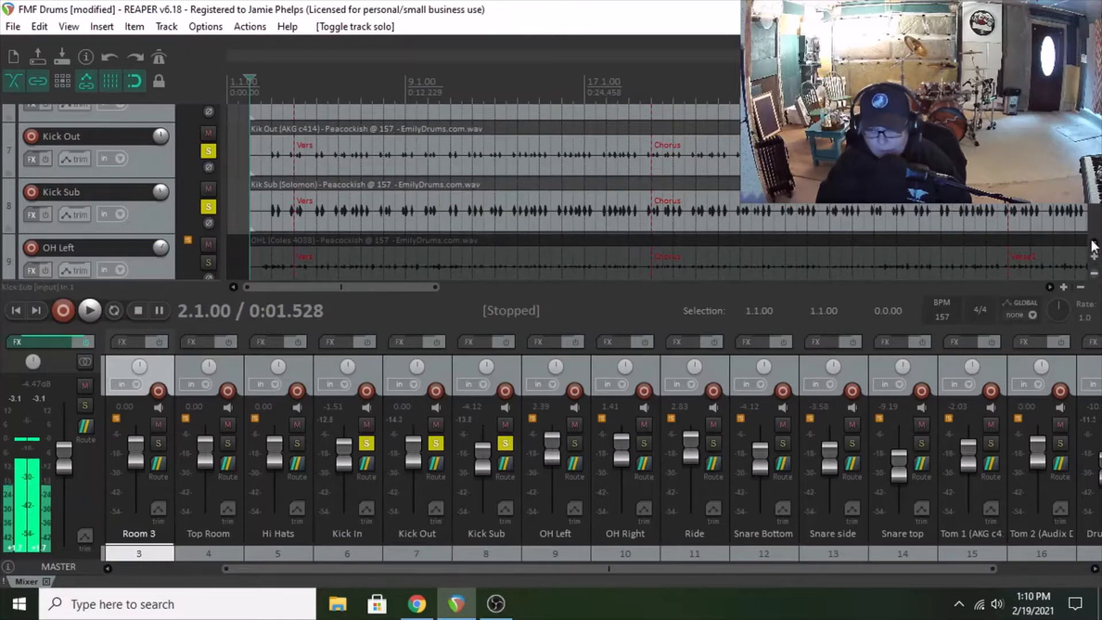
pyautogui.scroll(1, 516, 253)
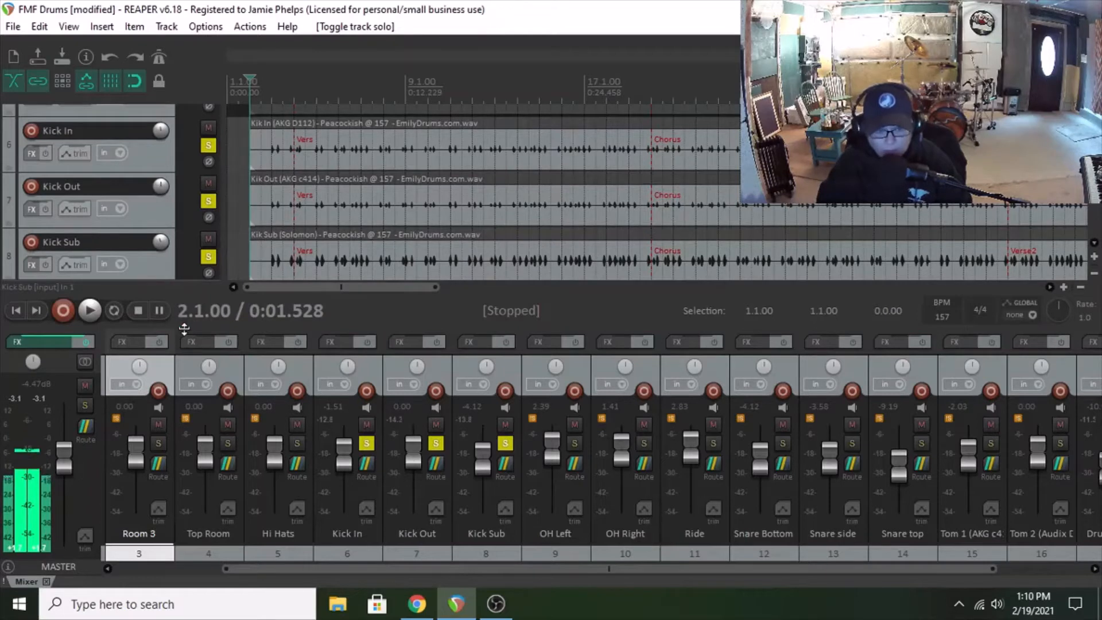
pyautogui.click(92, 312)
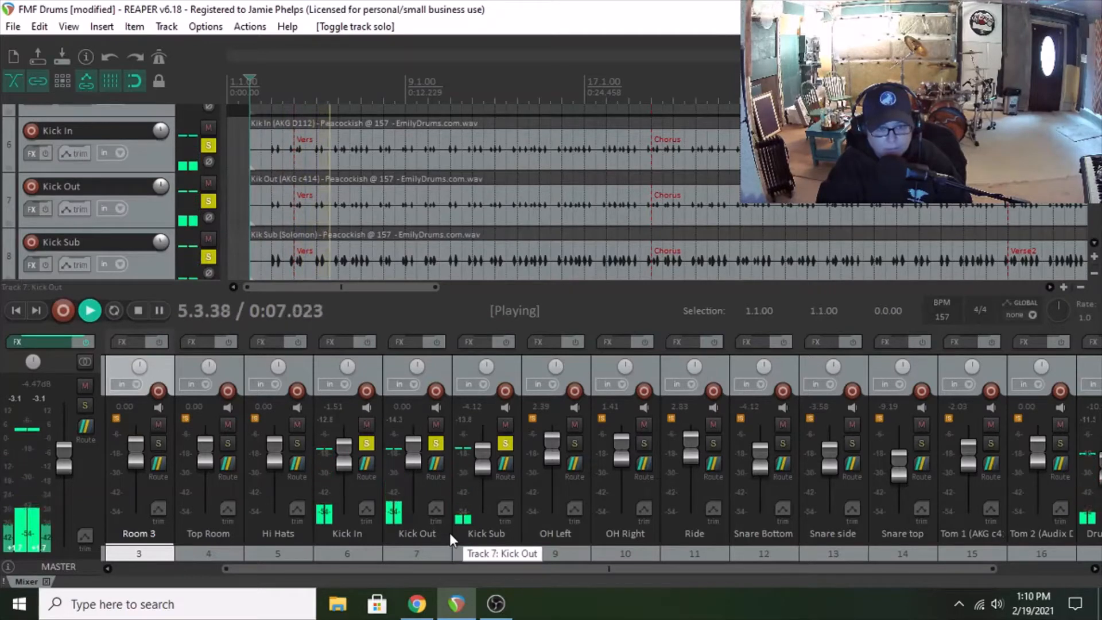
pyautogui.click(139, 312)
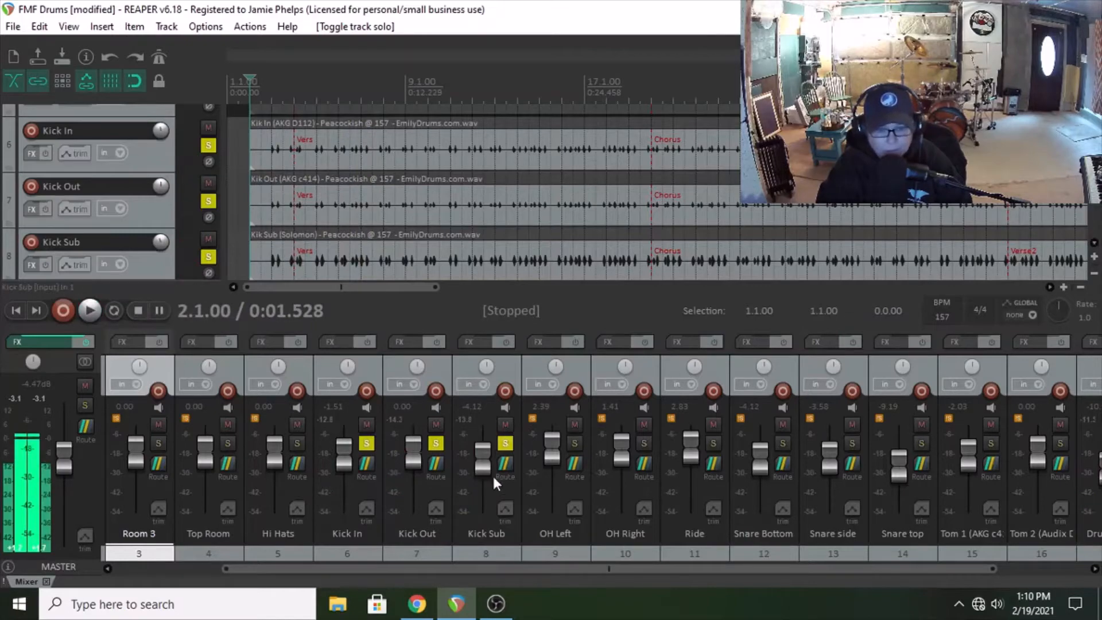
# - Add the VST ReaEQ (Cockos) plugin to the Kick Sub track
pyautogui.click(473, 344)
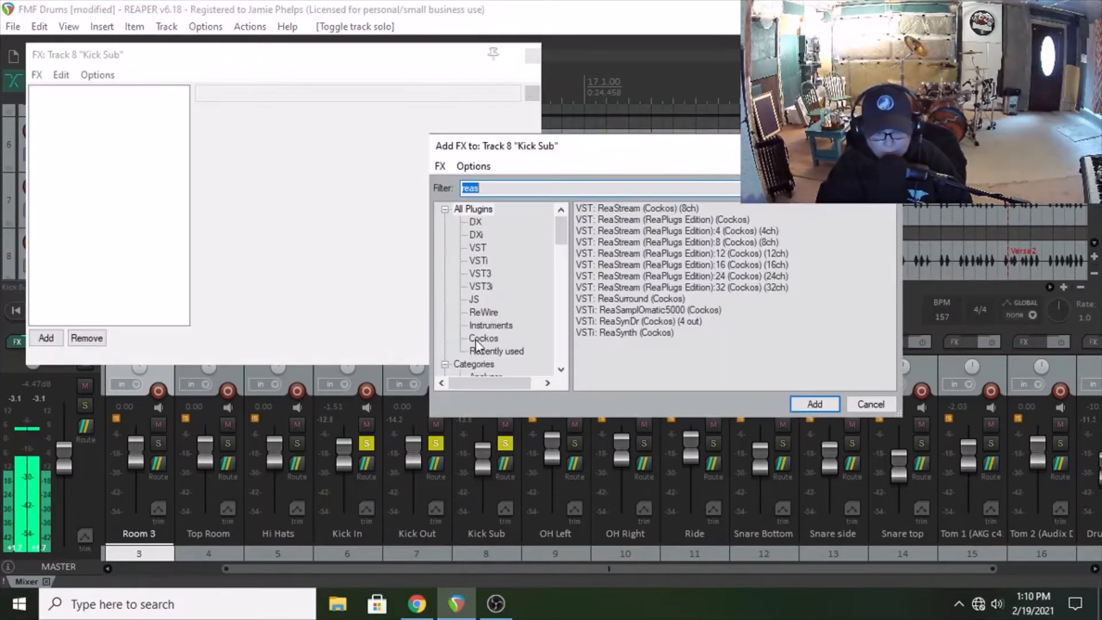
pyautogui.write('rea')
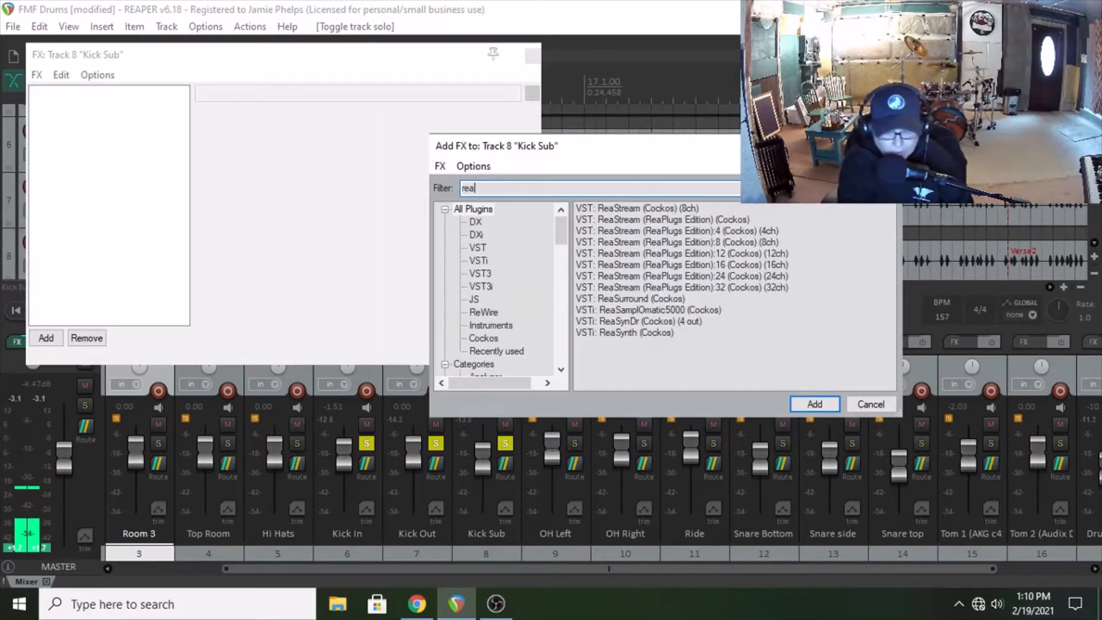
pyautogui.click(632, 321)
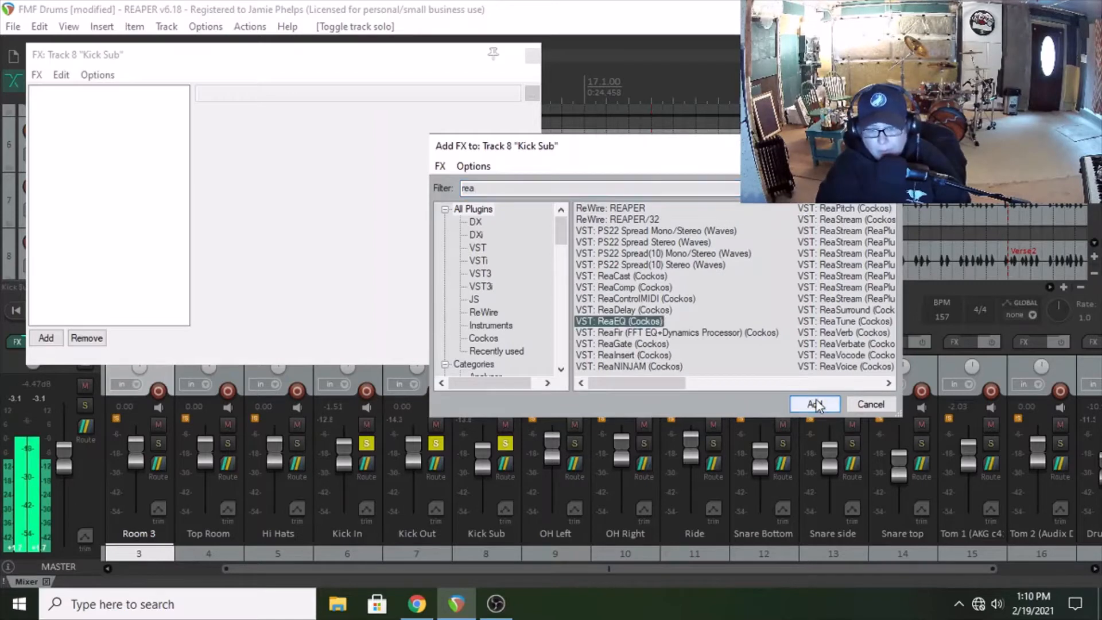
pyautogui.click(813, 403)
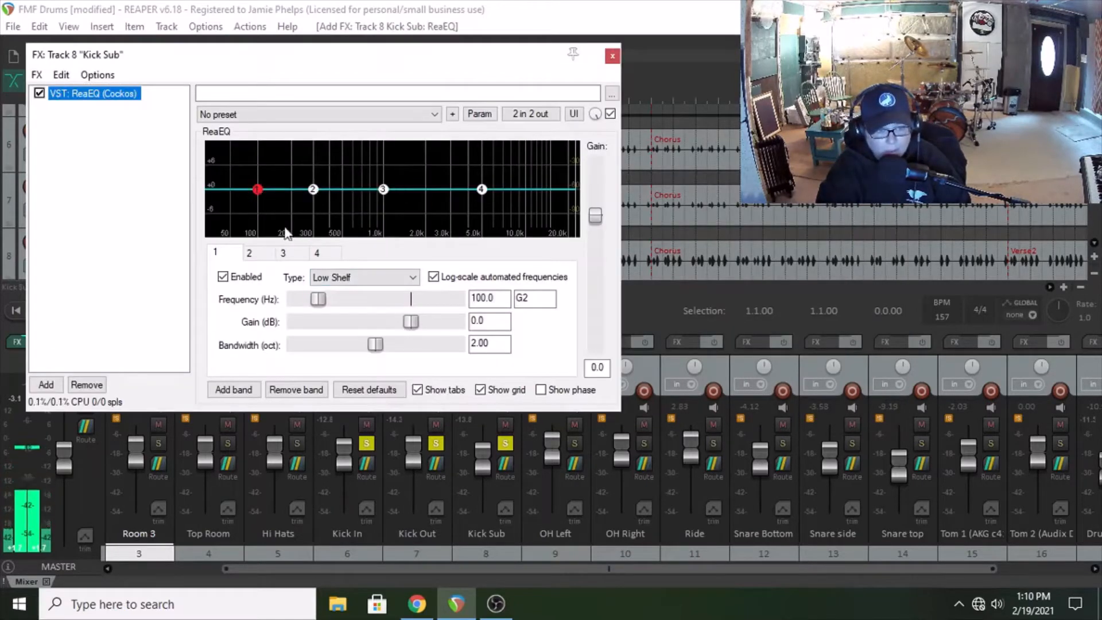
# - Make band 1 of the Kick Sub EQ a High Pass filter, lower its cutoff below 100 Hz and close the effects window
pyautogui.click(362, 277)
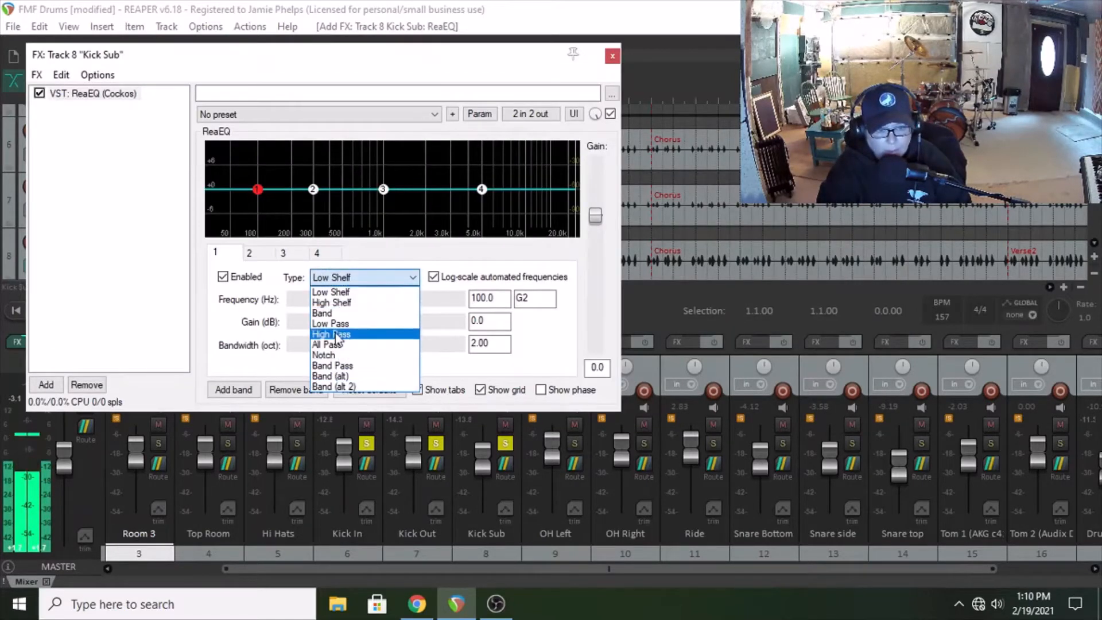
pyautogui.click(330, 335)
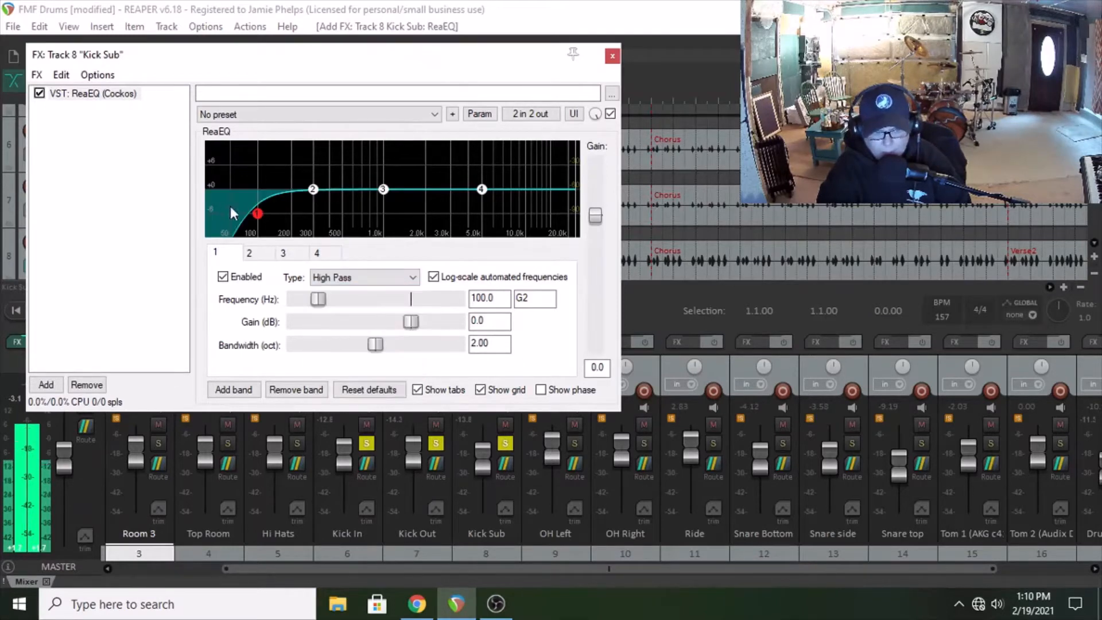
pyautogui.moveTo(263, 221); pyautogui.dragTo(242, 221)
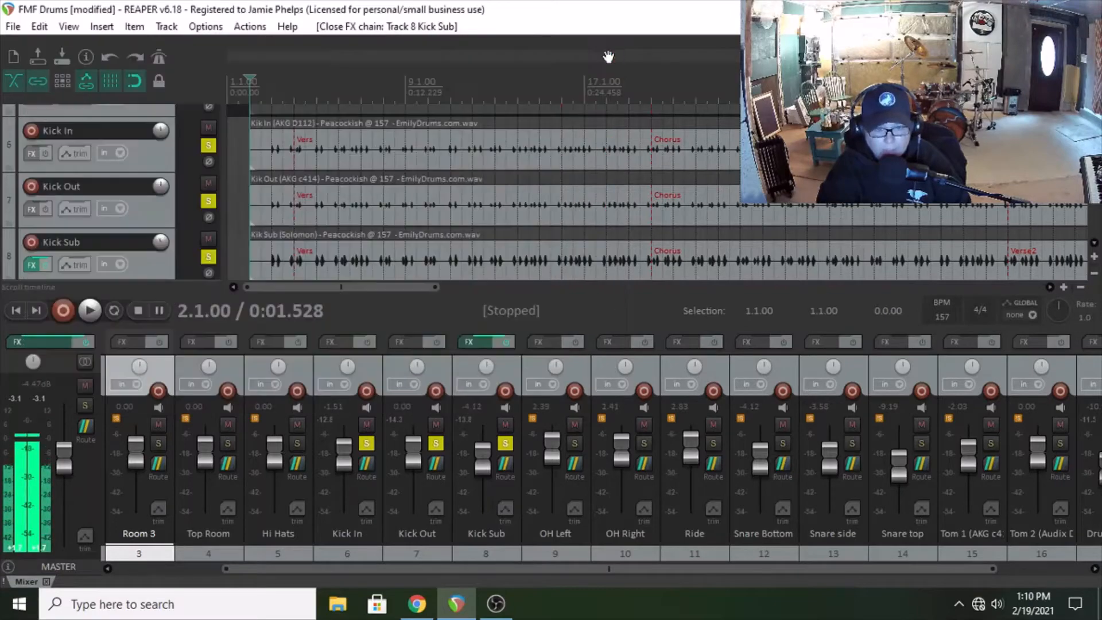
pyautogui.click(612, 56)
# - Add ReaEQ (Cockos) to the Kick Out track and load the preset "stock - Basic 11 band Kick"
pyautogui.click(401, 343)
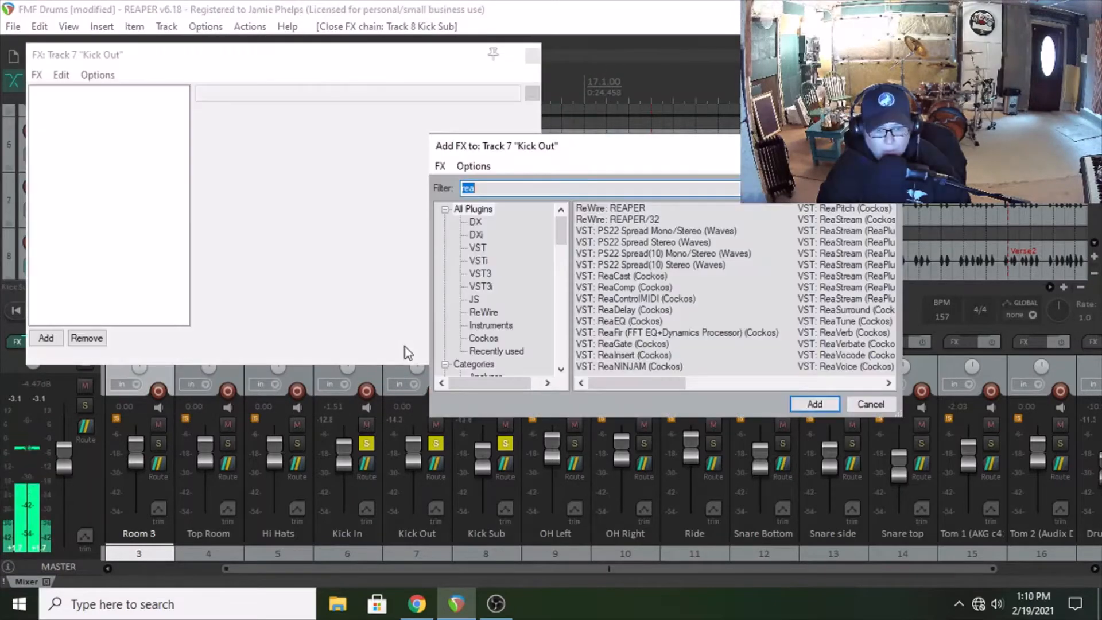
pyautogui.click(626, 321)
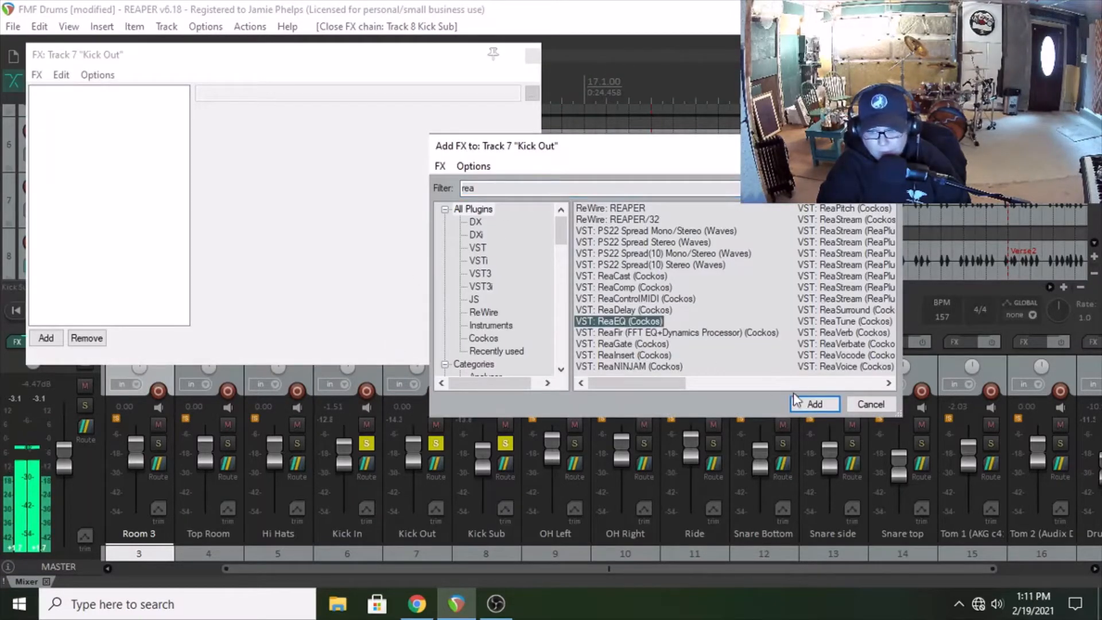
pyautogui.click(814, 404)
pyautogui.click(260, 119)
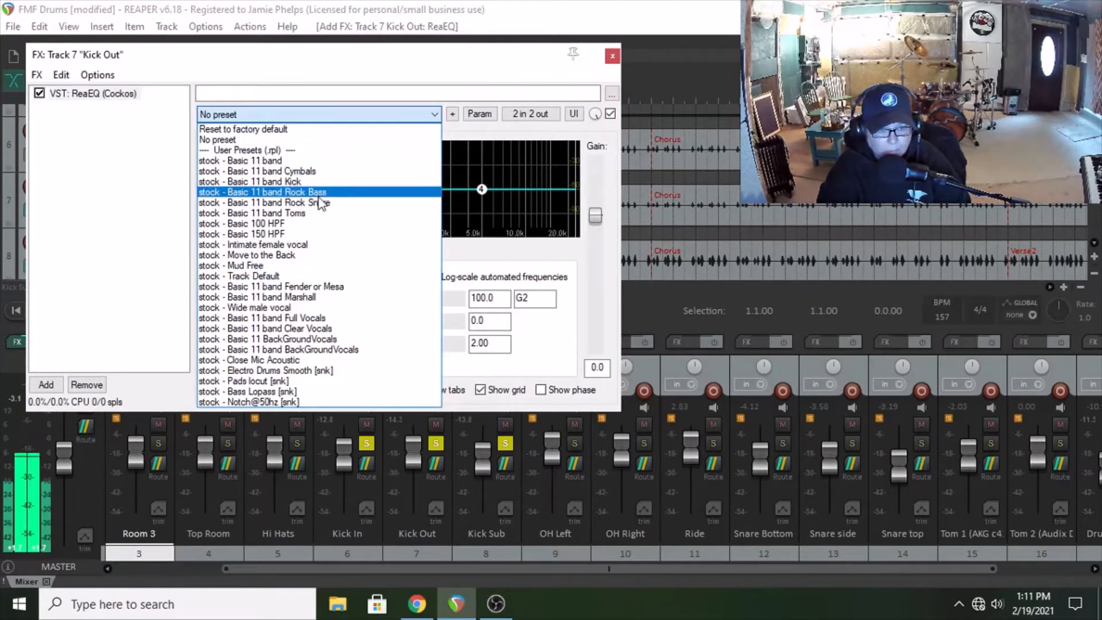
pyautogui.click(273, 181)
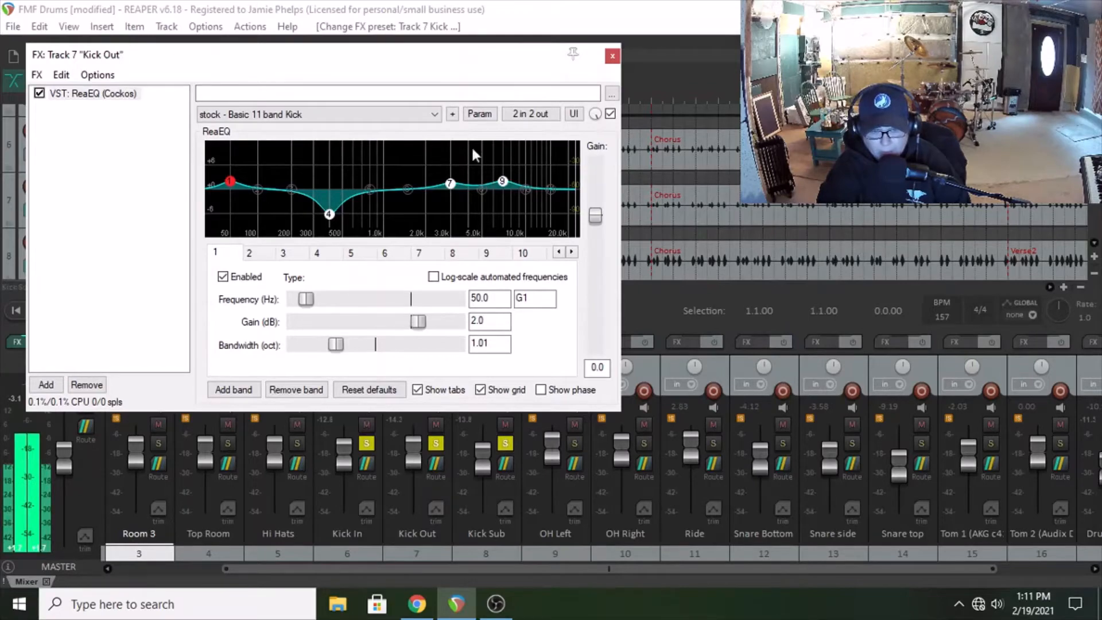
pyautogui.click(612, 57)
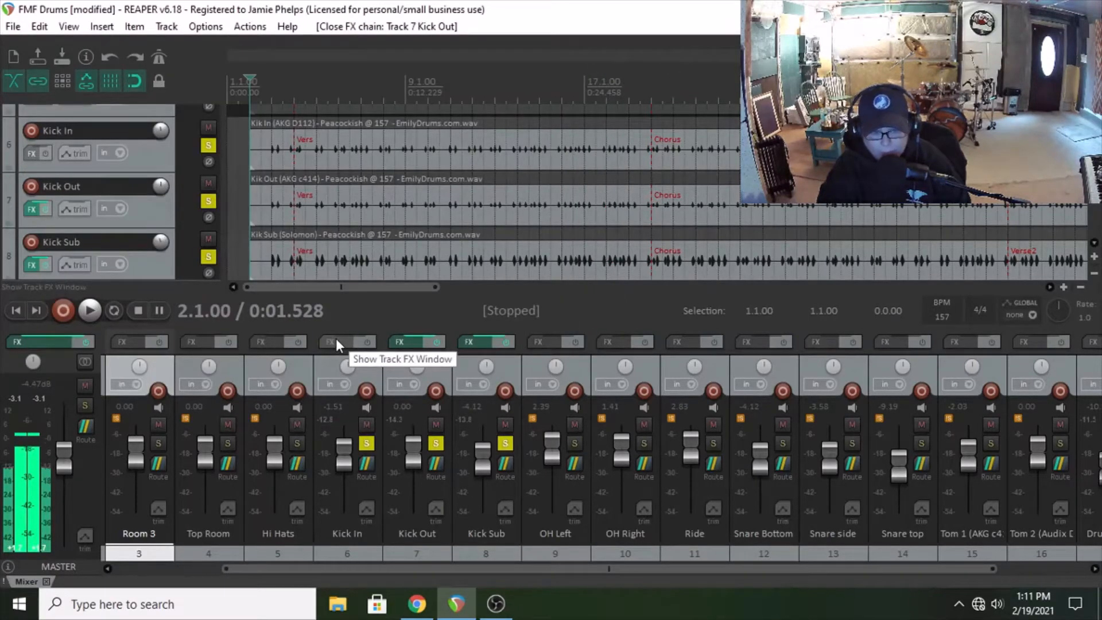
# - Pan the Kick In track hard left and the Kick Out track hard right
pyautogui.moveTo(349, 368); pyautogui.dragTo(349, 383)
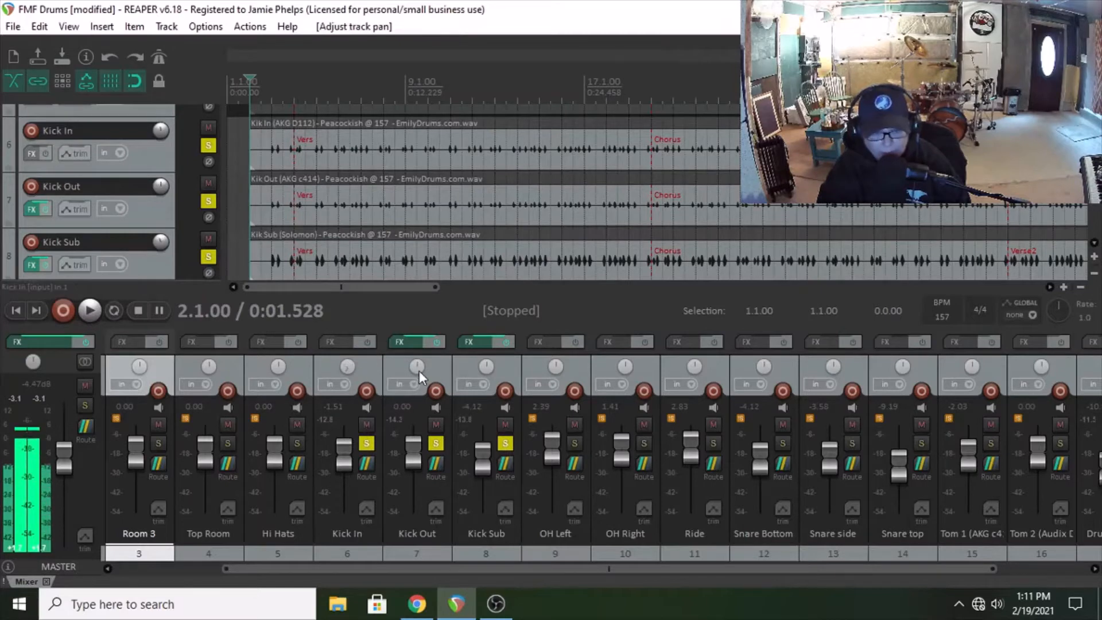
pyautogui.moveTo(417, 367); pyautogui.dragTo(417, 356)
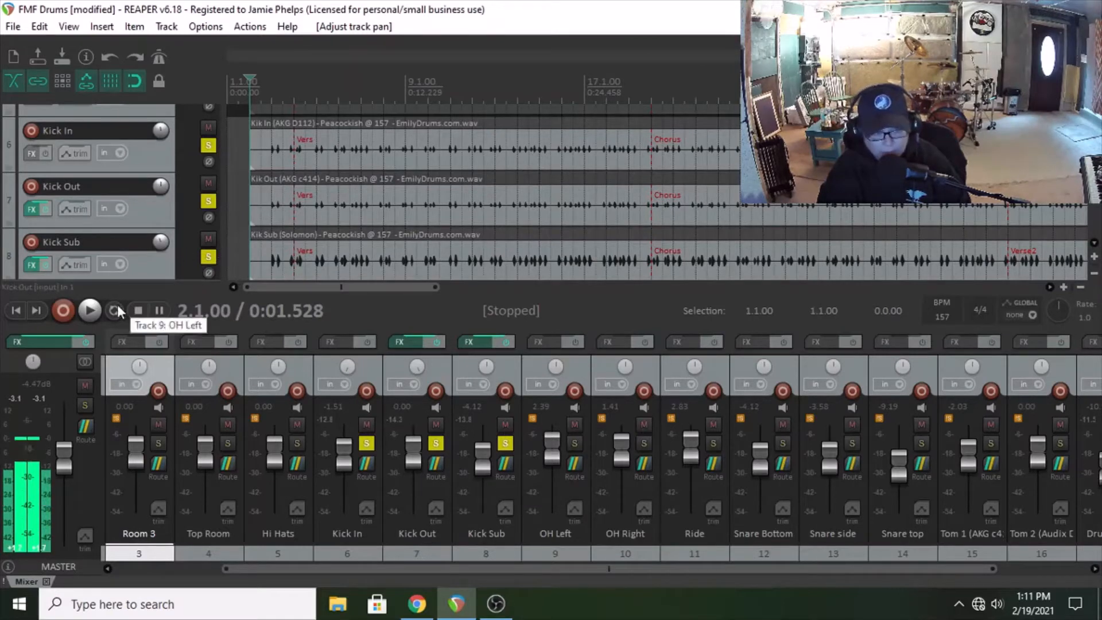
# - During playback of the soloed kicks, set the Kick Sub volume to -0.06 dB and the Kick Out volume to -1.51 dB
pyautogui.click(90, 310)
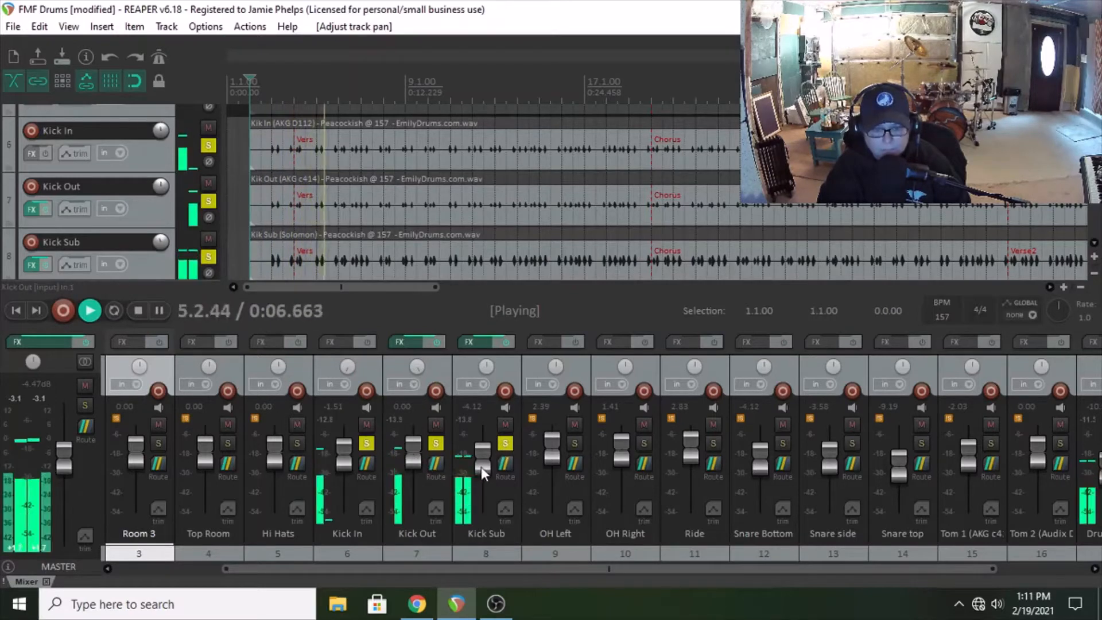
pyautogui.moveTo(481, 467); pyautogui.dragTo(484, 459)
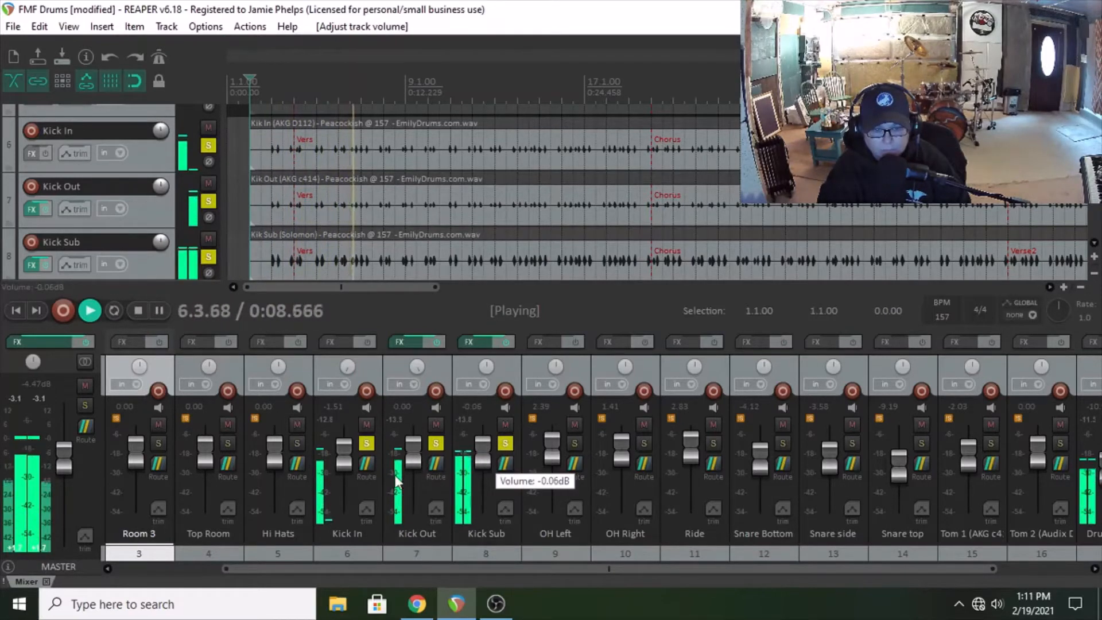
pyautogui.moveTo(398, 461)
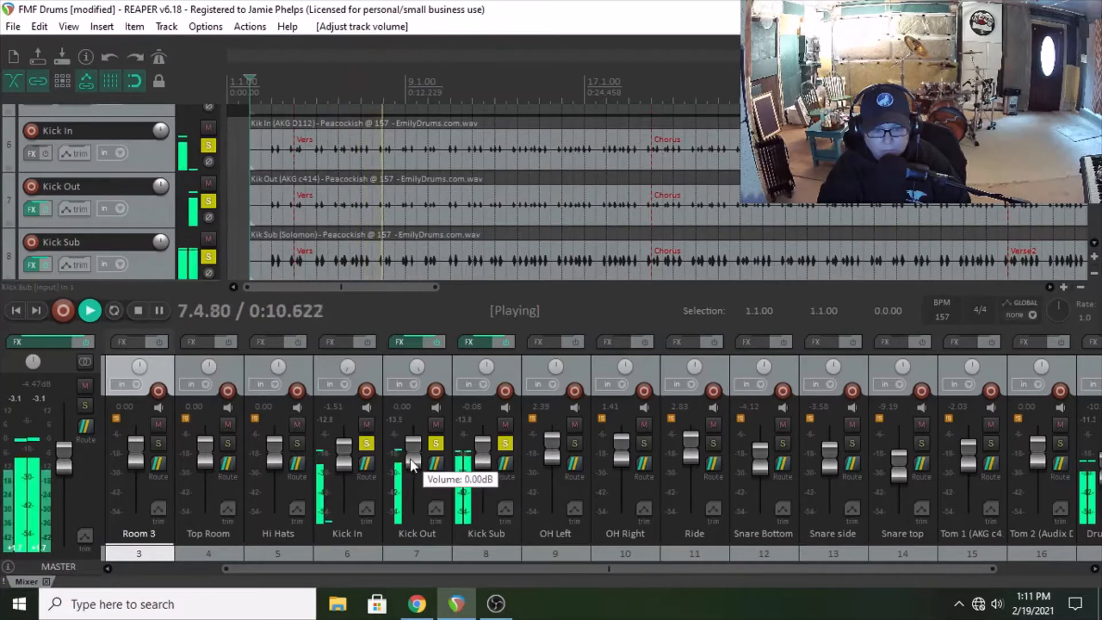
pyautogui.moveTo(410, 459); pyautogui.dragTo(409, 460)
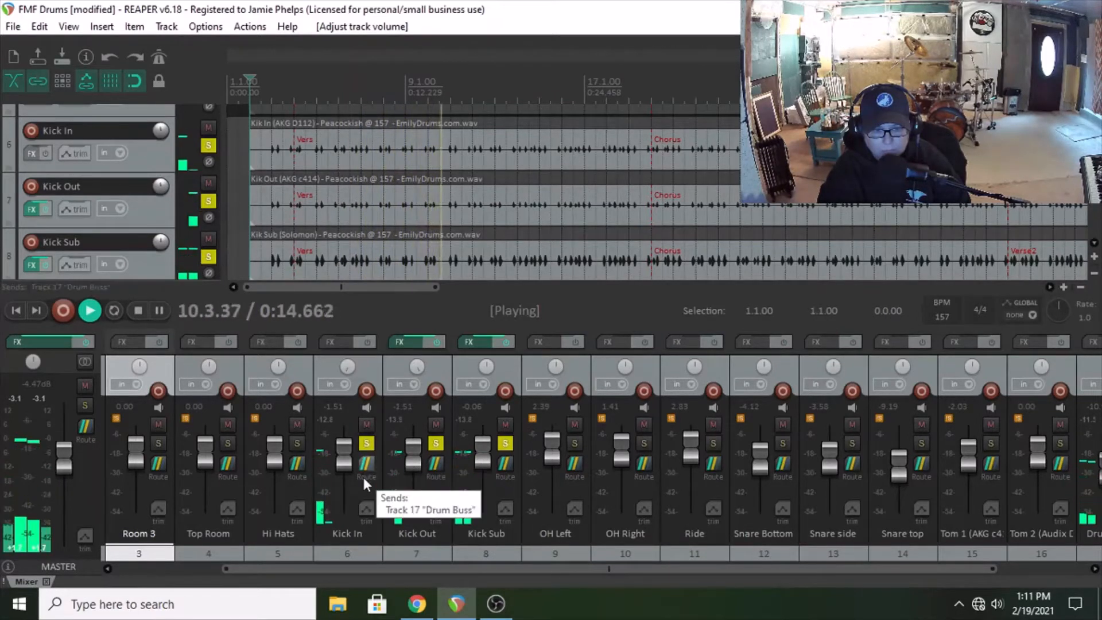
pyautogui.click(138, 310)
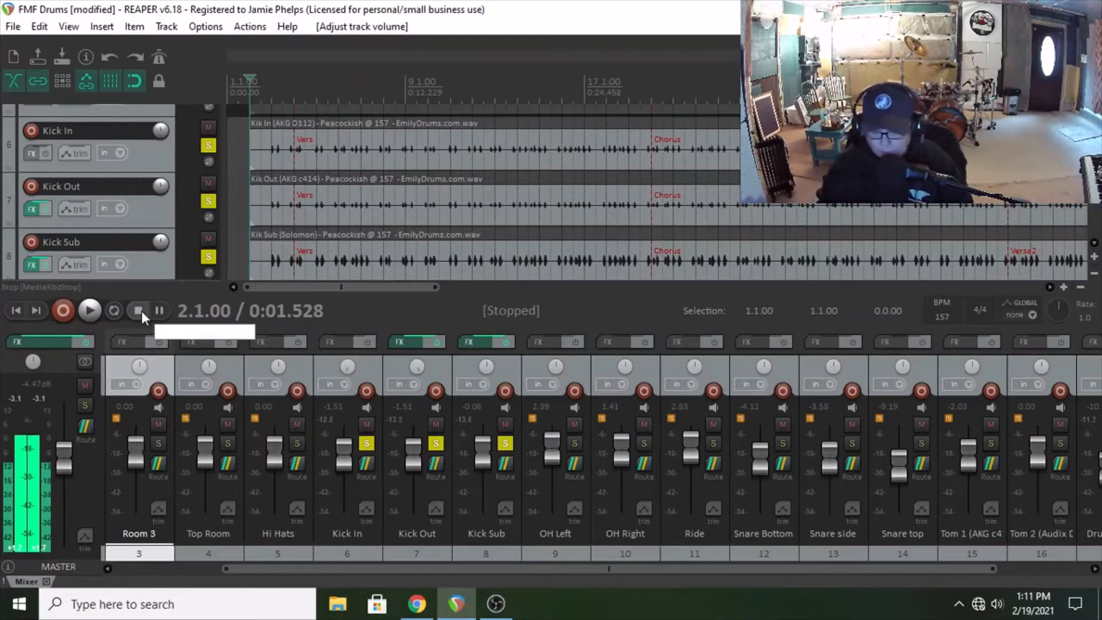
# - Unsolo the three kick tracks and solo Snare Bottom, Snare side and Snare top instead
pyautogui.click(371, 445)
pyautogui.click(433, 445)
pyautogui.click(501, 442)
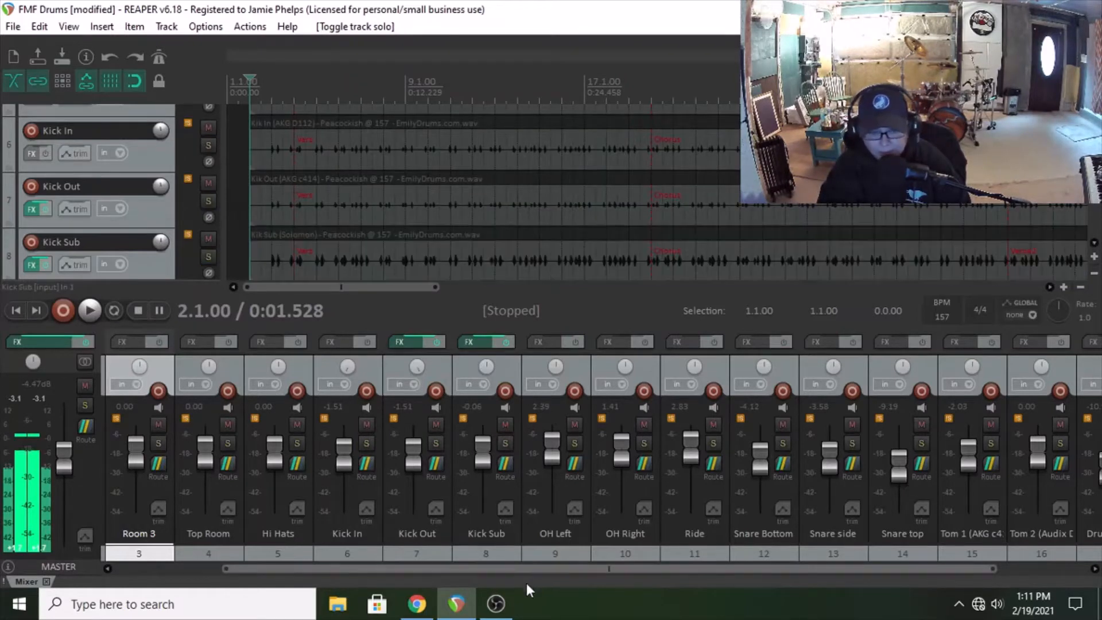
pyautogui.moveTo(526, 572); pyautogui.dragTo(659, 561)
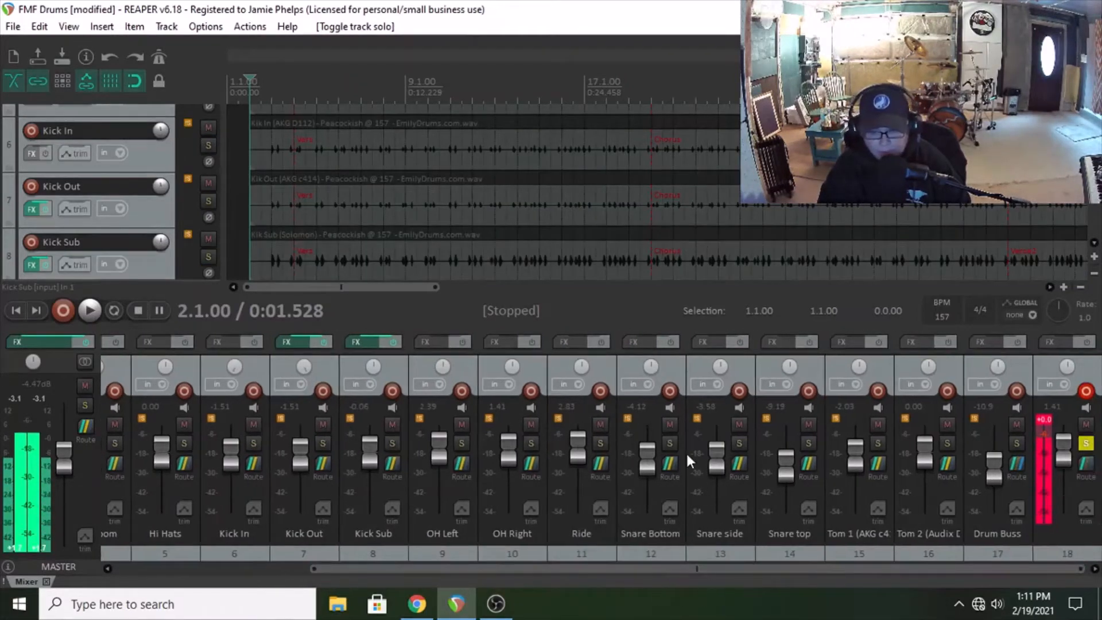
pyautogui.click(737, 442)
pyautogui.click(805, 444)
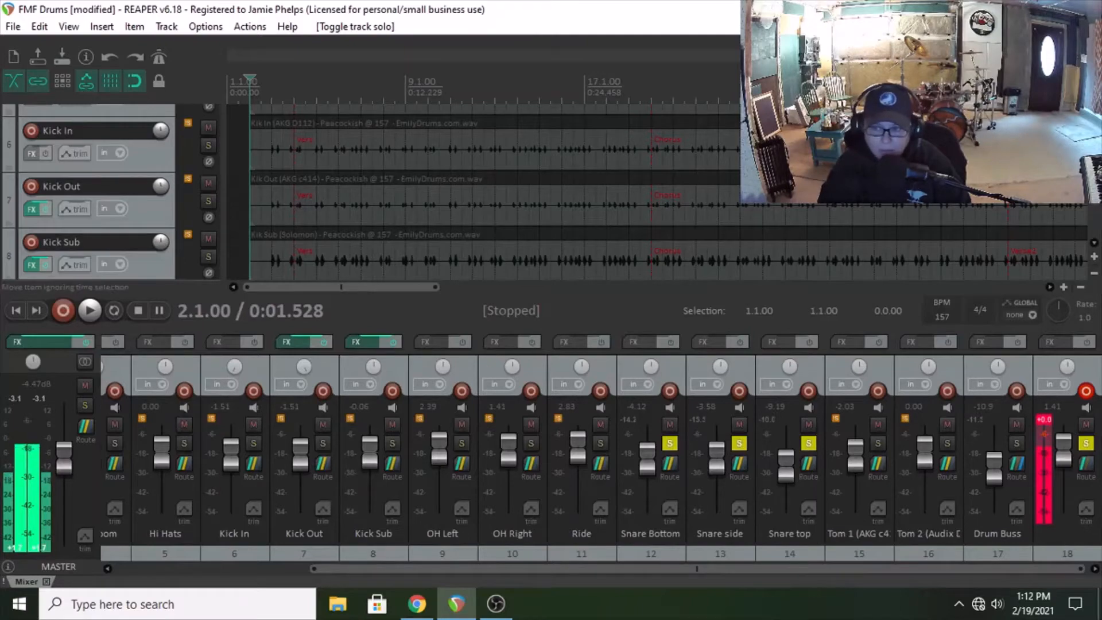
# - Bring the three snare tracks into view in the arrangement and play them back soloed for a few seconds
pyautogui.moveTo(1094, 152); pyautogui.dragTo(1093, 202)
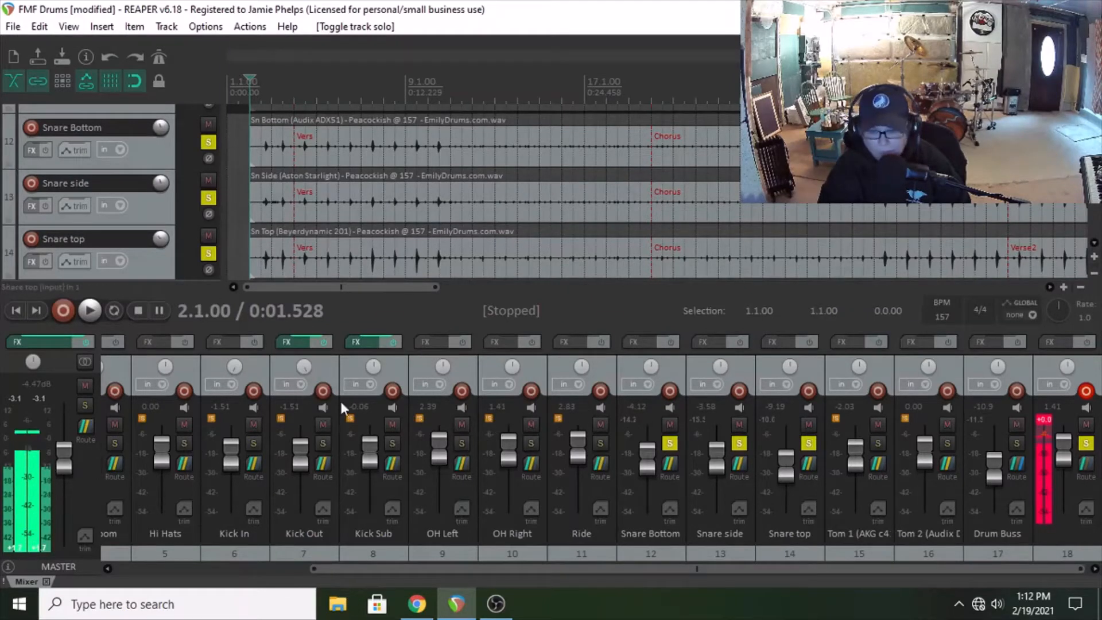
pyautogui.click(84, 310)
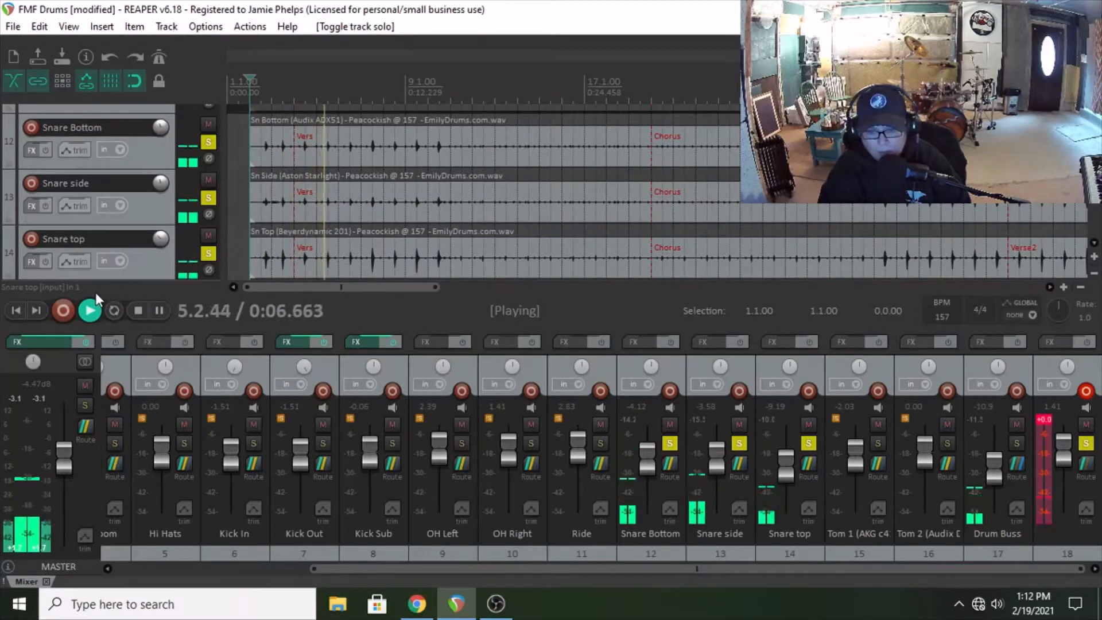
pyautogui.click(136, 315)
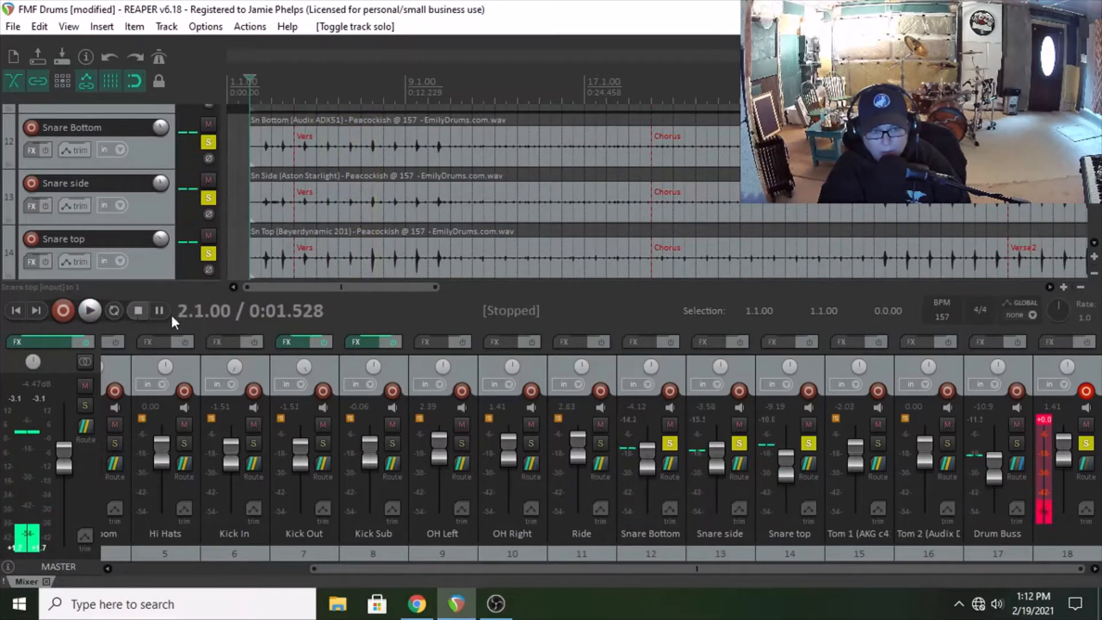
# - Unsolo Snare side and Snare top and listen briefly to Snare Bottom on its own
pyautogui.click(740, 444)
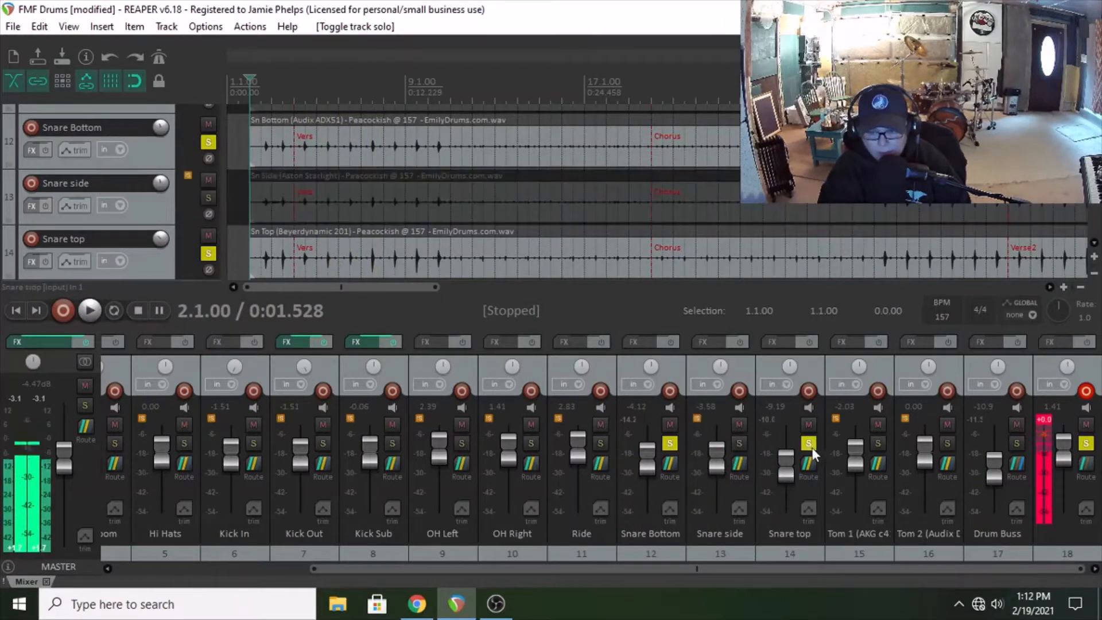
pyautogui.click(809, 444)
pyautogui.click(90, 314)
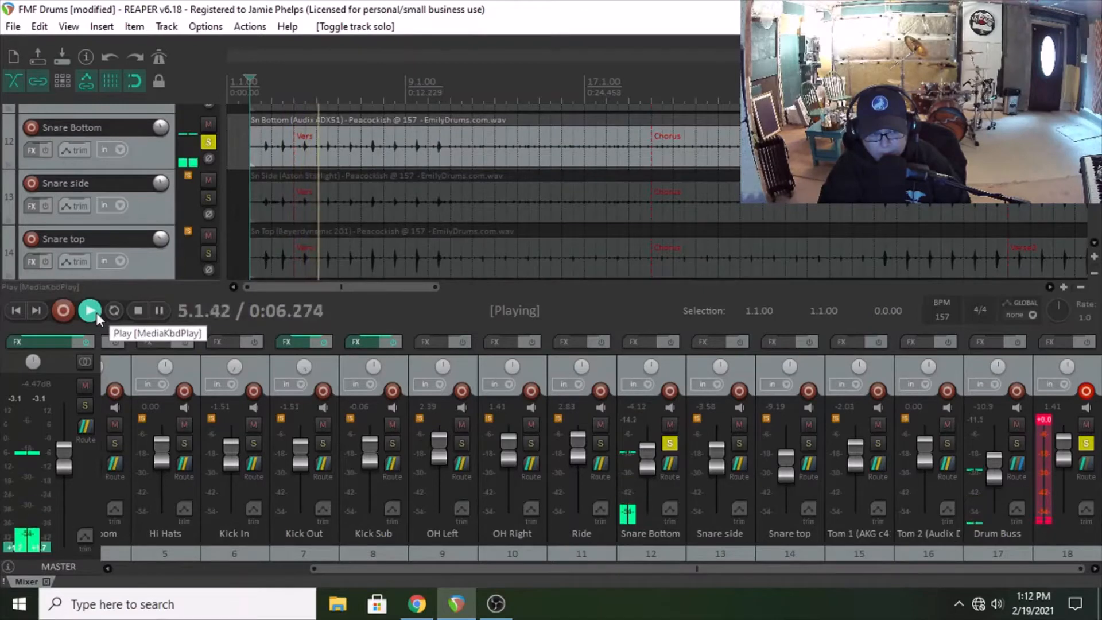
pyautogui.click(137, 311)
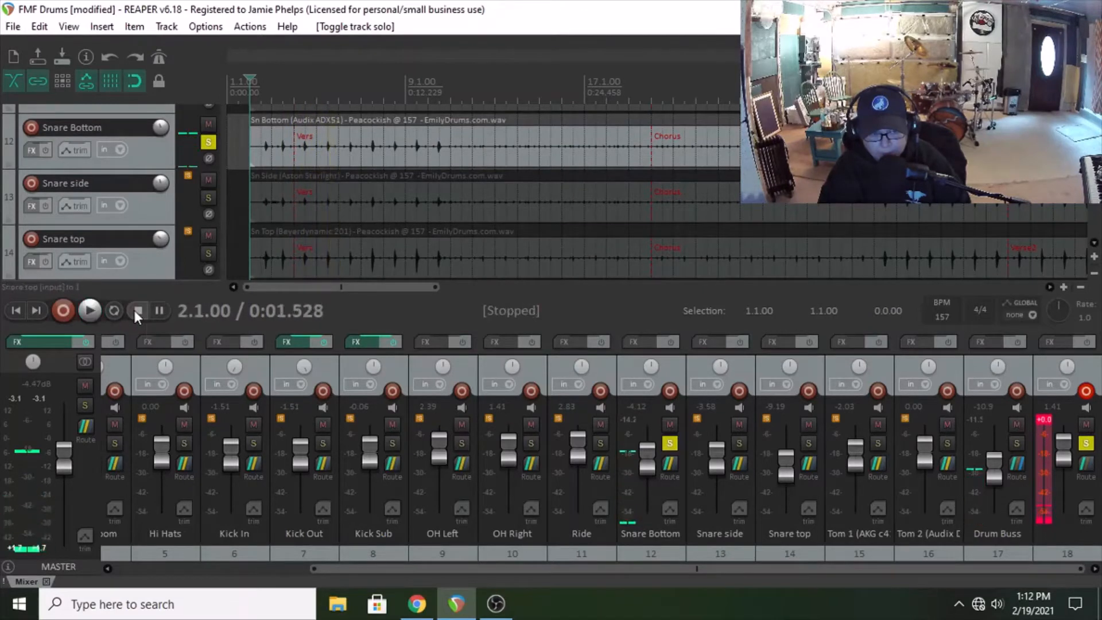
# - Solo Snare side again and listen to it together with Snare Bottom
pyautogui.click(208, 198)
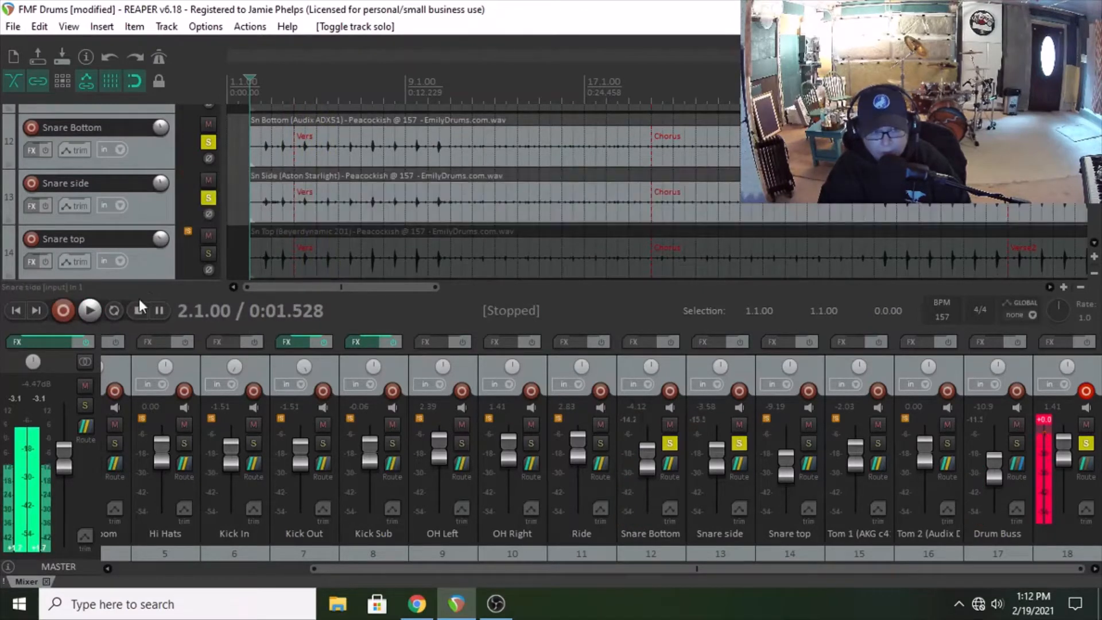
pyautogui.click(92, 310)
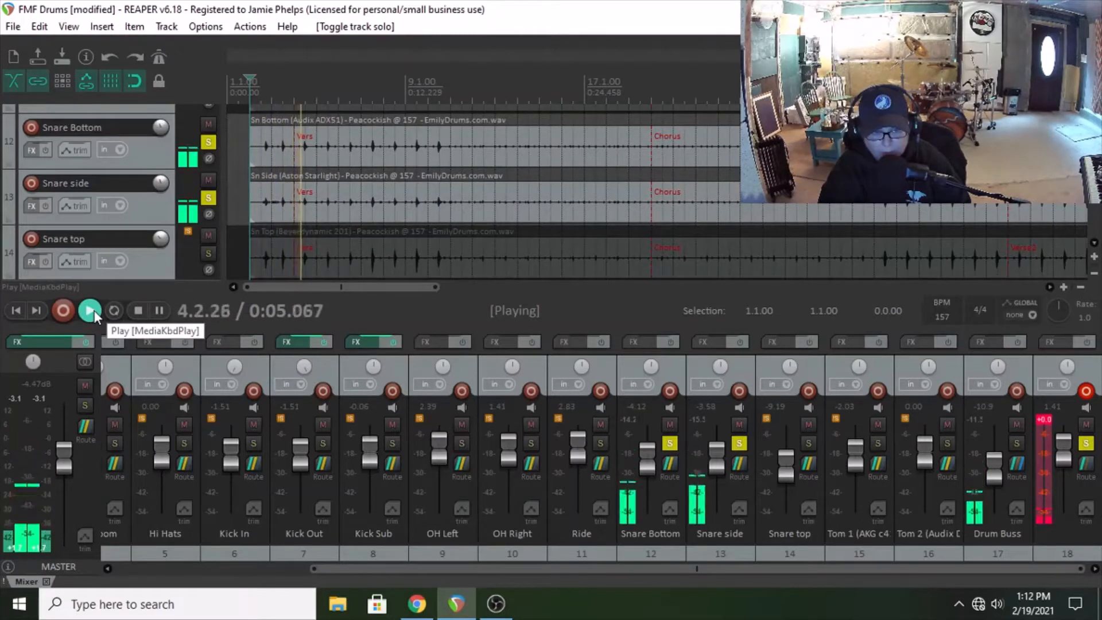
pyautogui.click(138, 311)
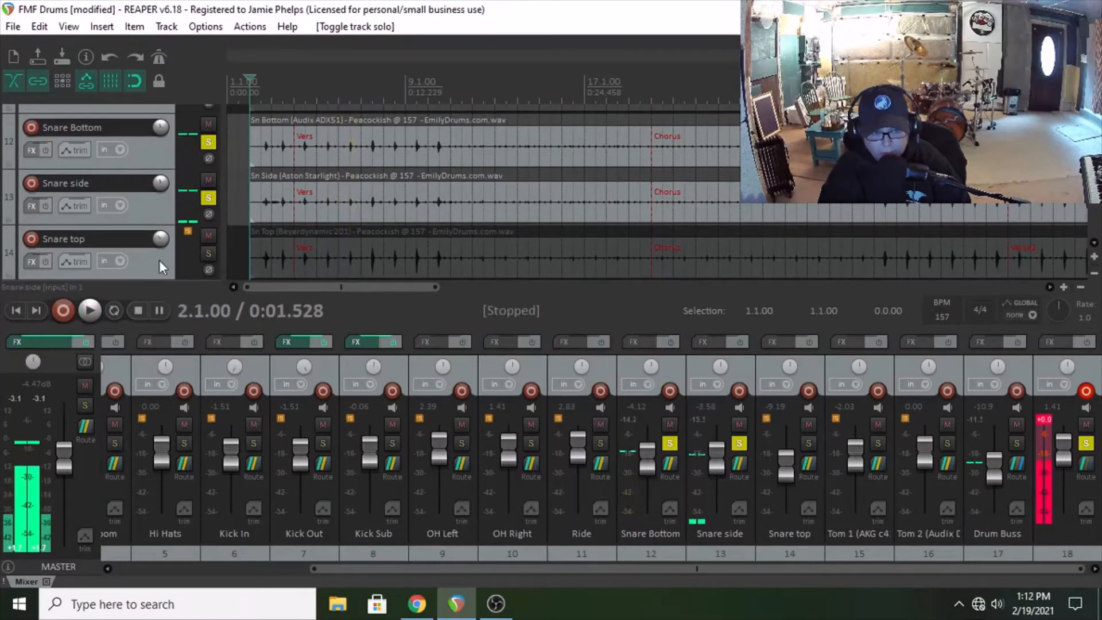
# - Solo Snare top again and, during playback, set Snare top to -7.51 dB, Snare Bottom to -5.74 dB and Snare side to -7.40 dB
pyautogui.click(208, 254)
pyautogui.click(91, 310)
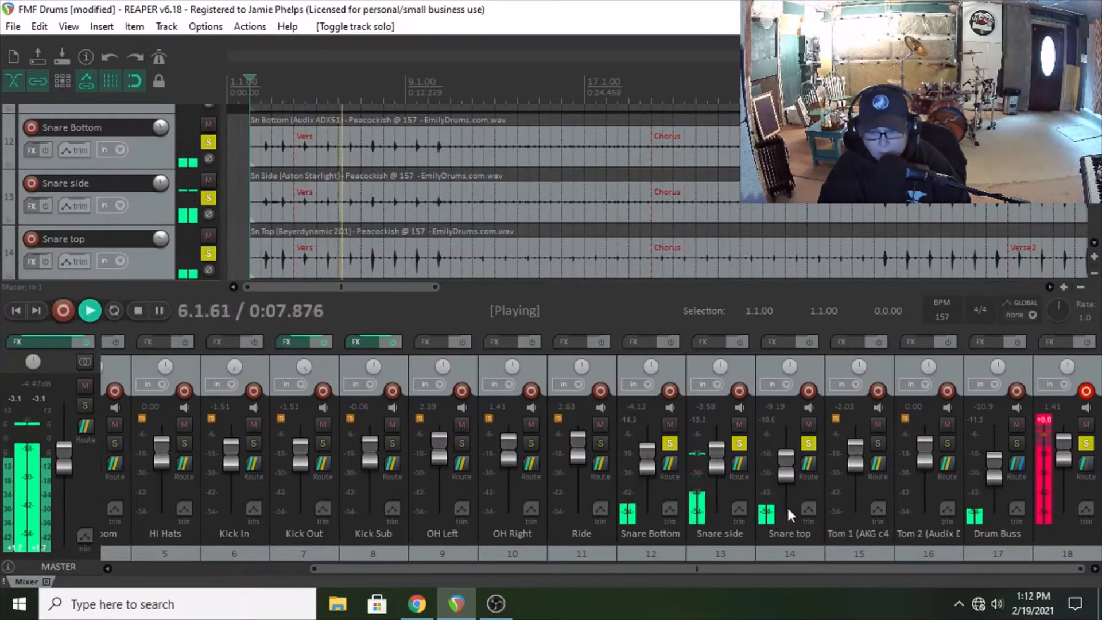
pyautogui.moveTo(788, 476); pyautogui.dragTo(785, 465)
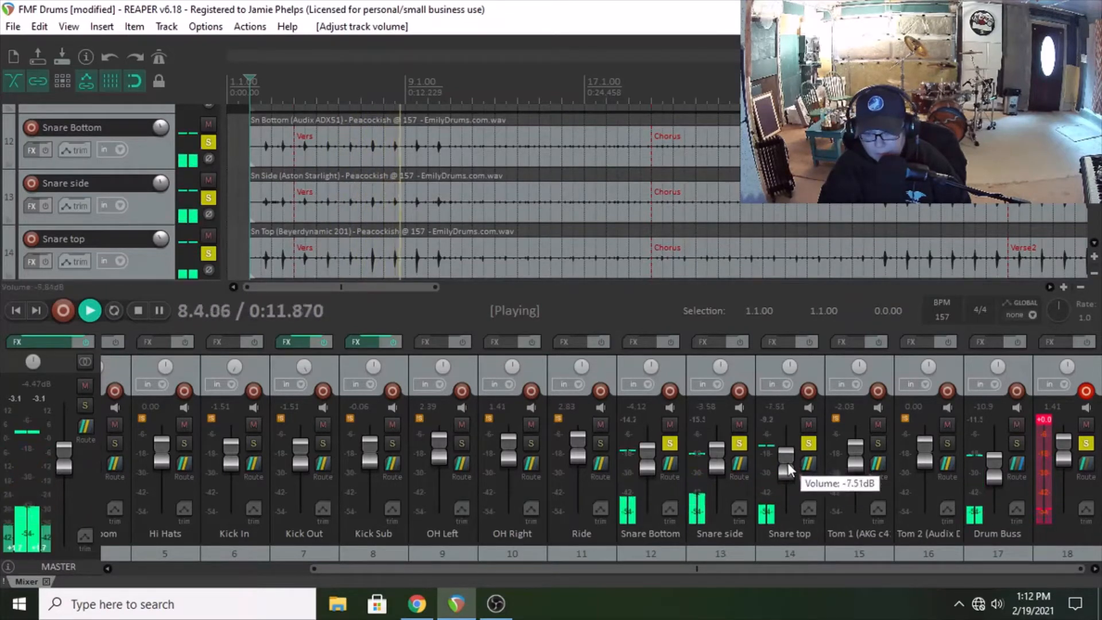
pyautogui.moveTo(649, 457); pyautogui.dragTo(657, 465)
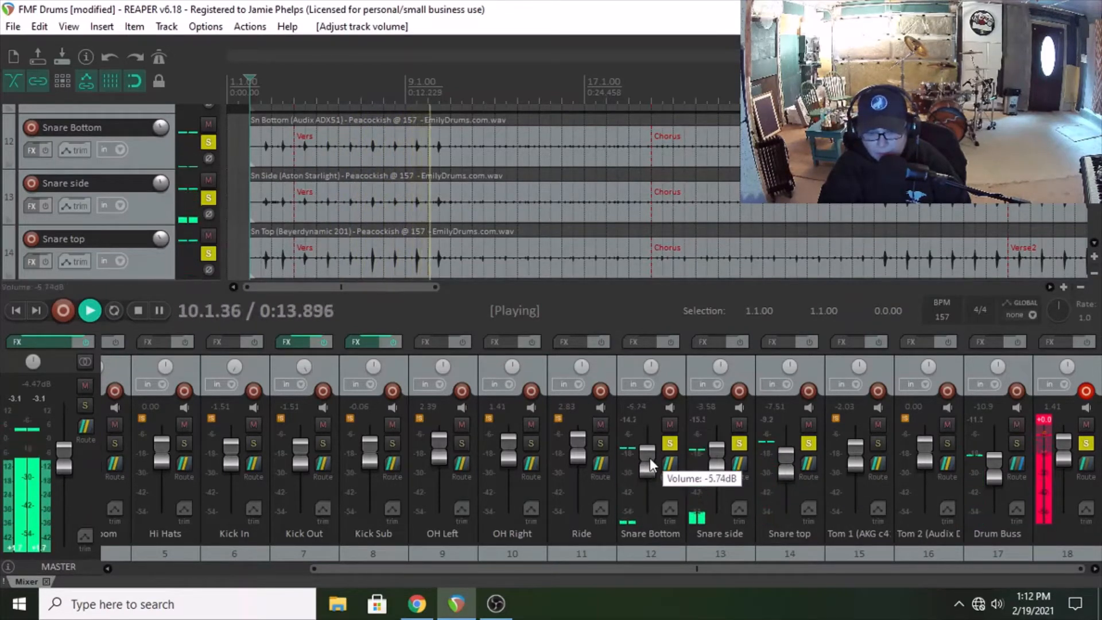
pyautogui.moveTo(719, 464)
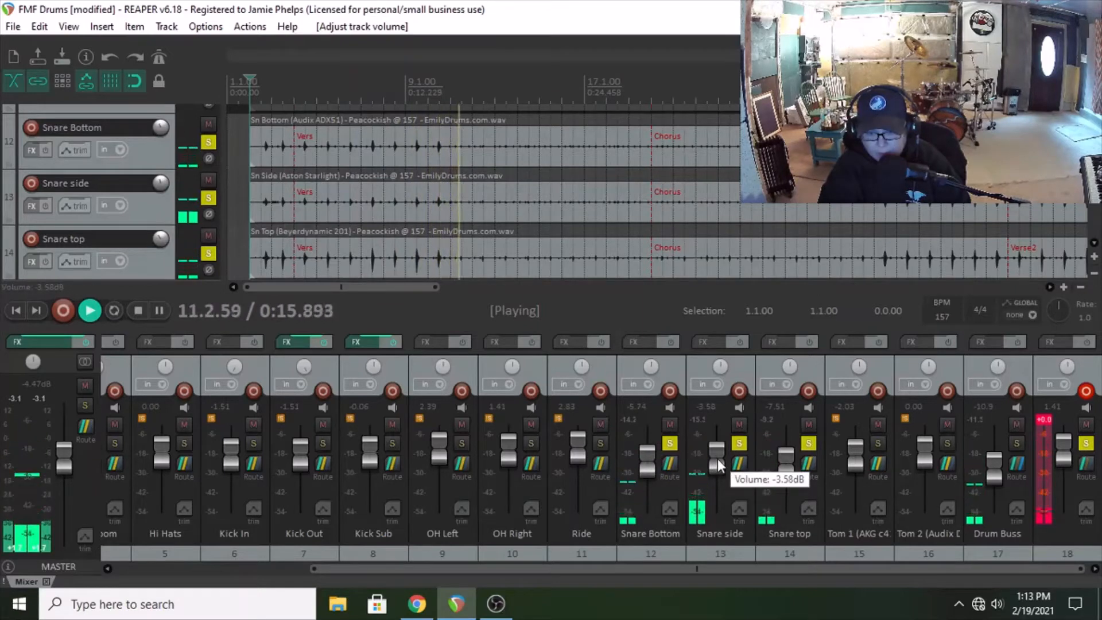
pyautogui.scroll(-5, 718, 462)
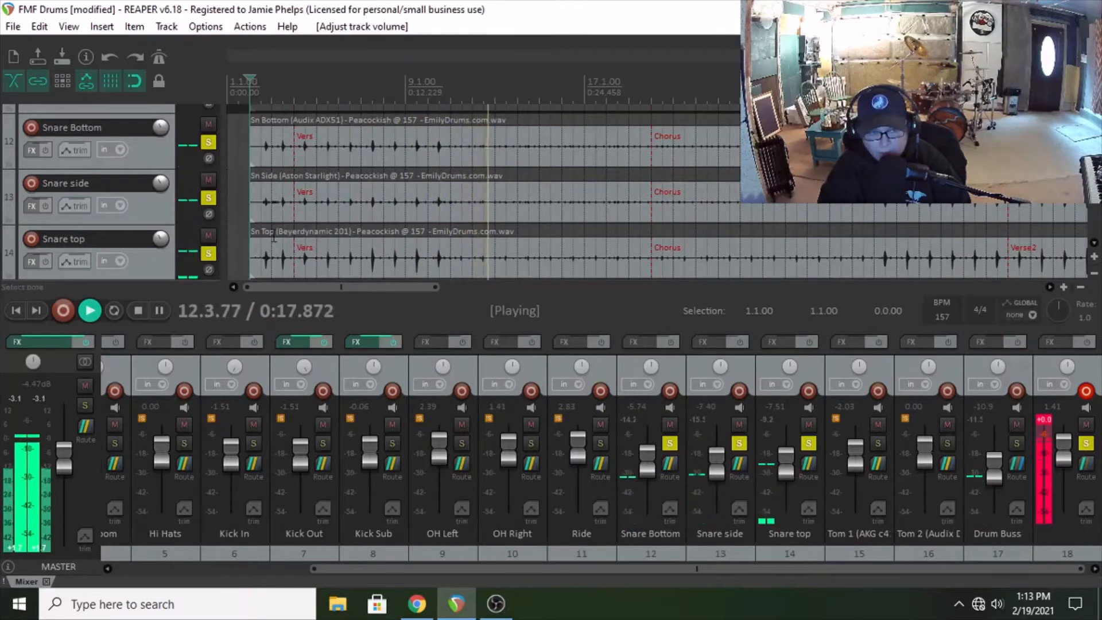
# - With playback moved to bar 30, add ReaEQ (Cockos) to Snare top and load the preset "stock - Basic 11 band Rock Snare"
pyautogui.click(873, 230)
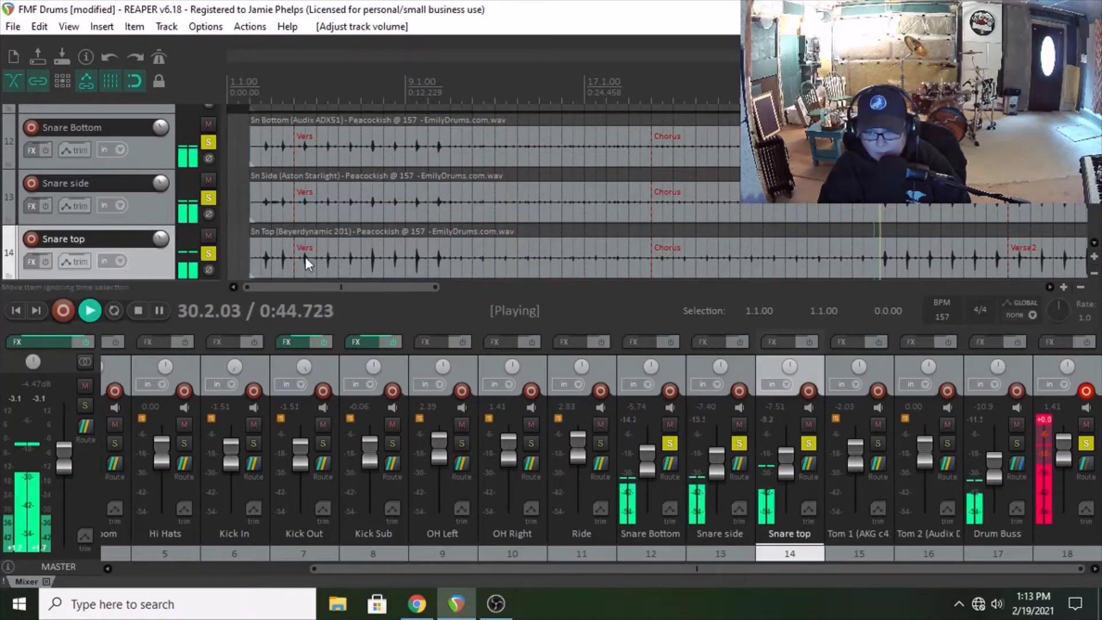
pyautogui.moveTo(336, 290); pyautogui.dragTo(462, 286)
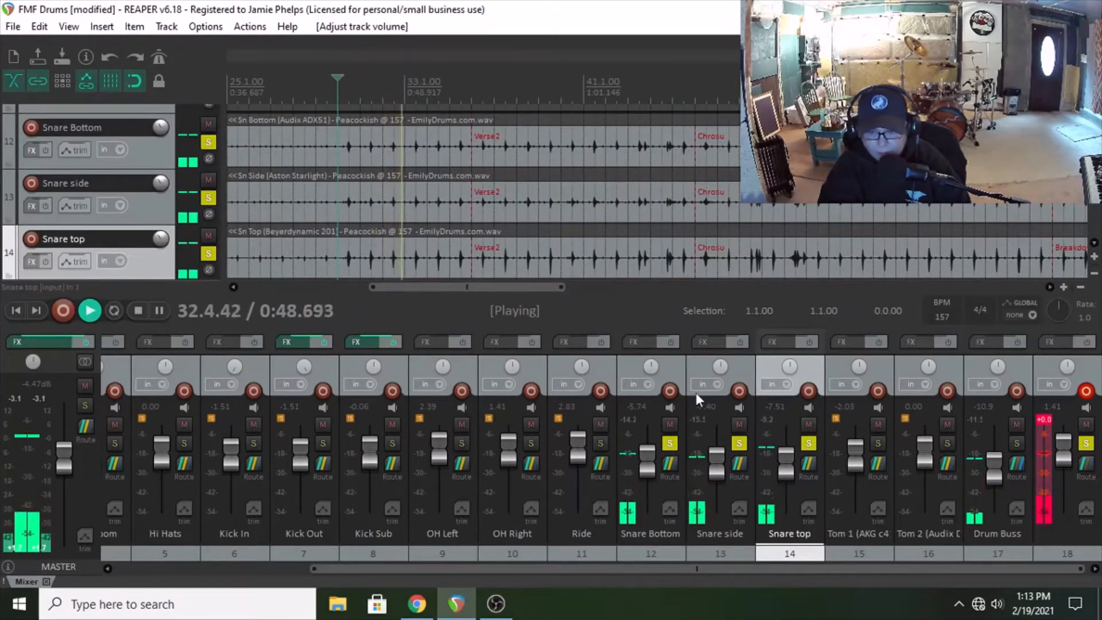
pyautogui.click(782, 342)
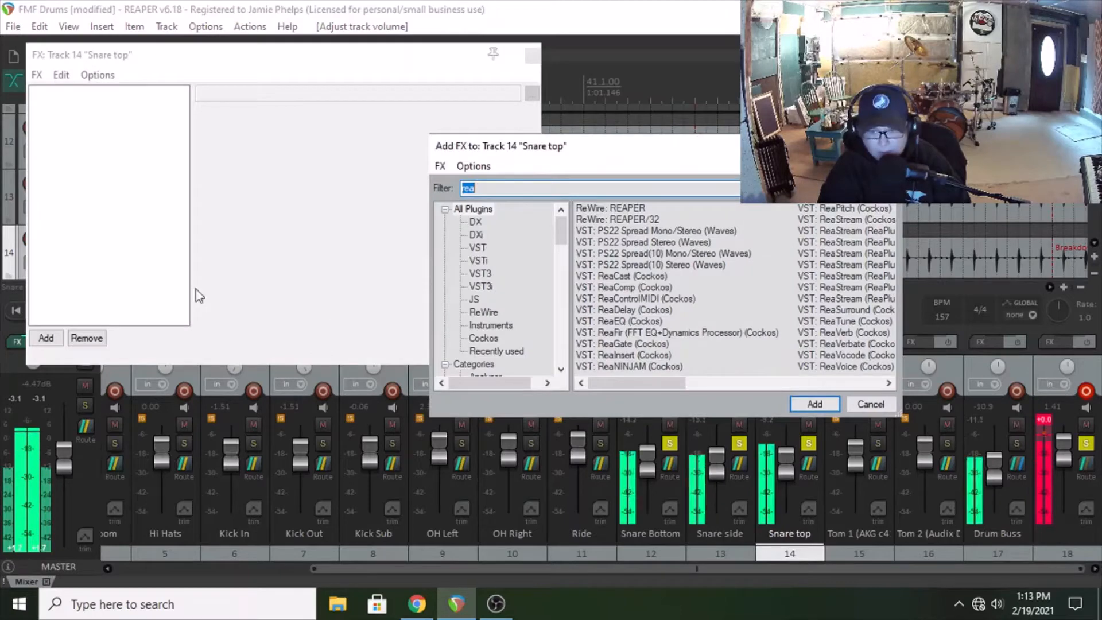
pyautogui.click(627, 321)
pyautogui.click(814, 401)
pyautogui.click(259, 115)
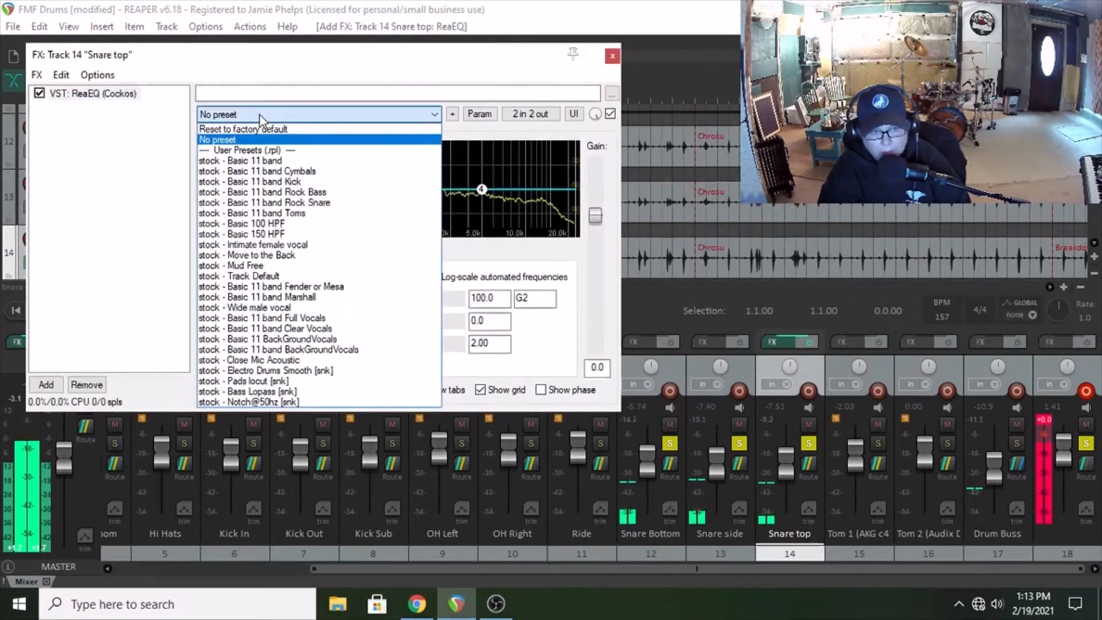
pyautogui.click(261, 202)
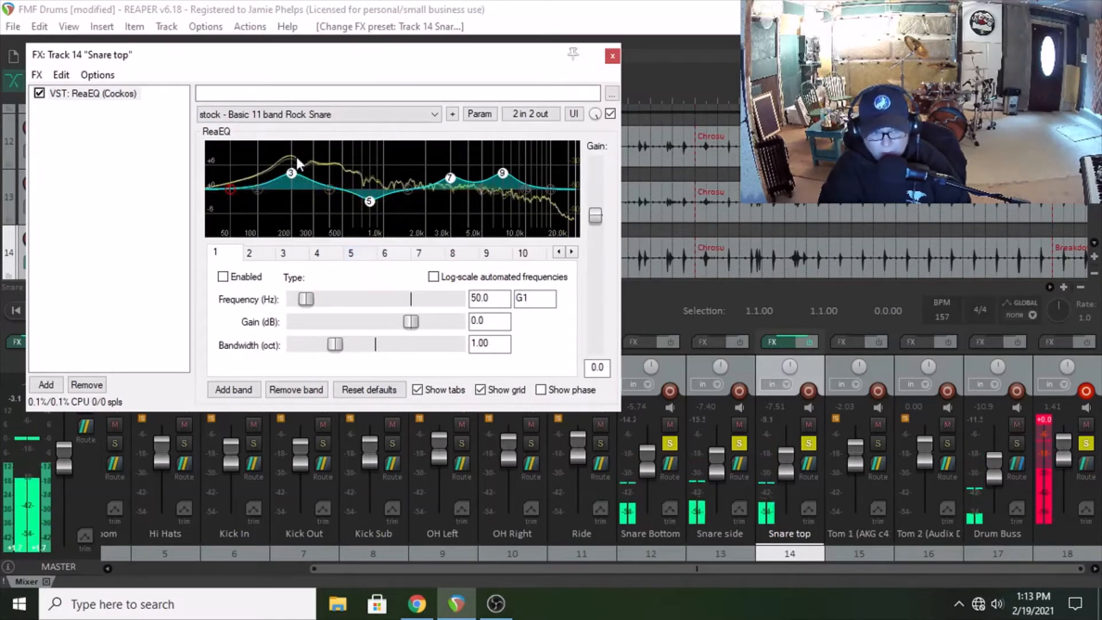
# - Lower band 3 of the Snare top EQ to a gain of 1.6 dB at 200 Hz, close the effects window and stop playback
pyautogui.moveTo(291, 173); pyautogui.dragTo(292, 183)
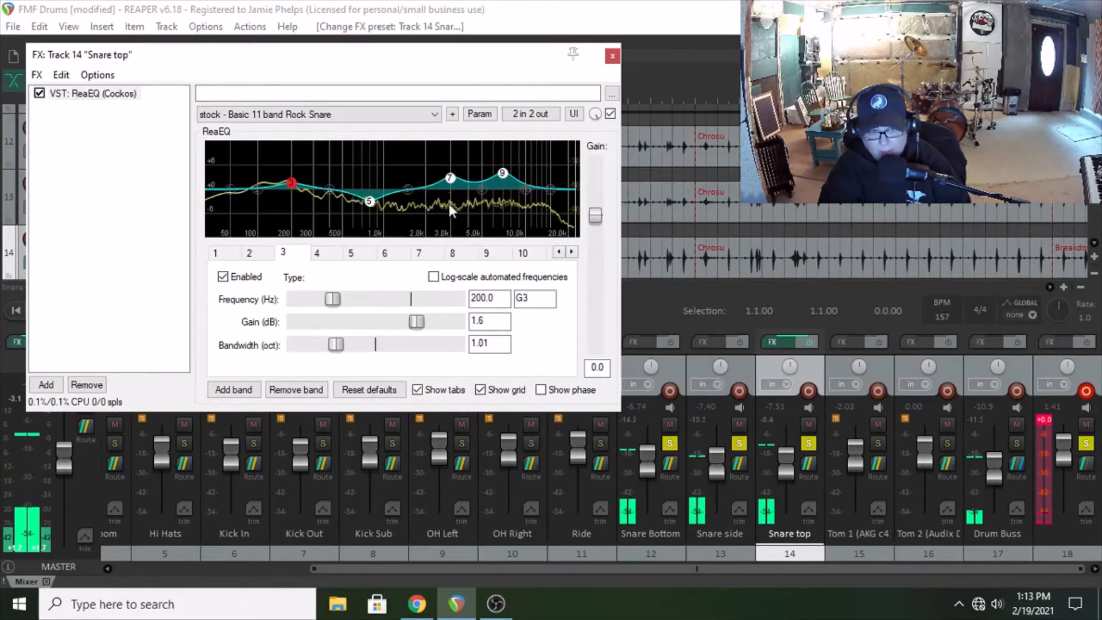
pyautogui.click(612, 56)
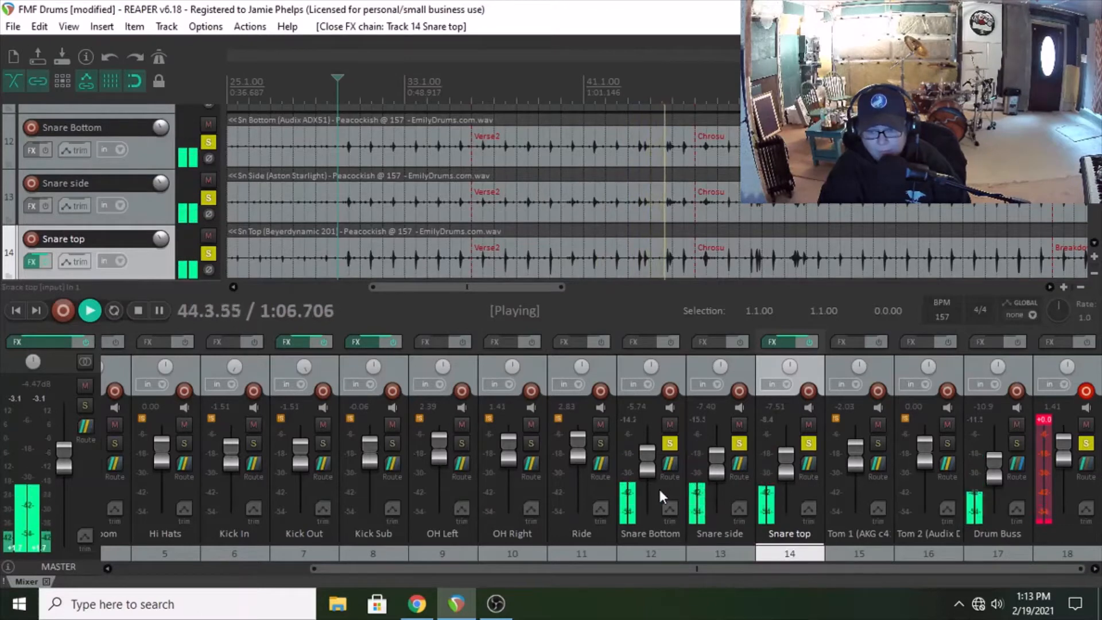
pyautogui.click(138, 310)
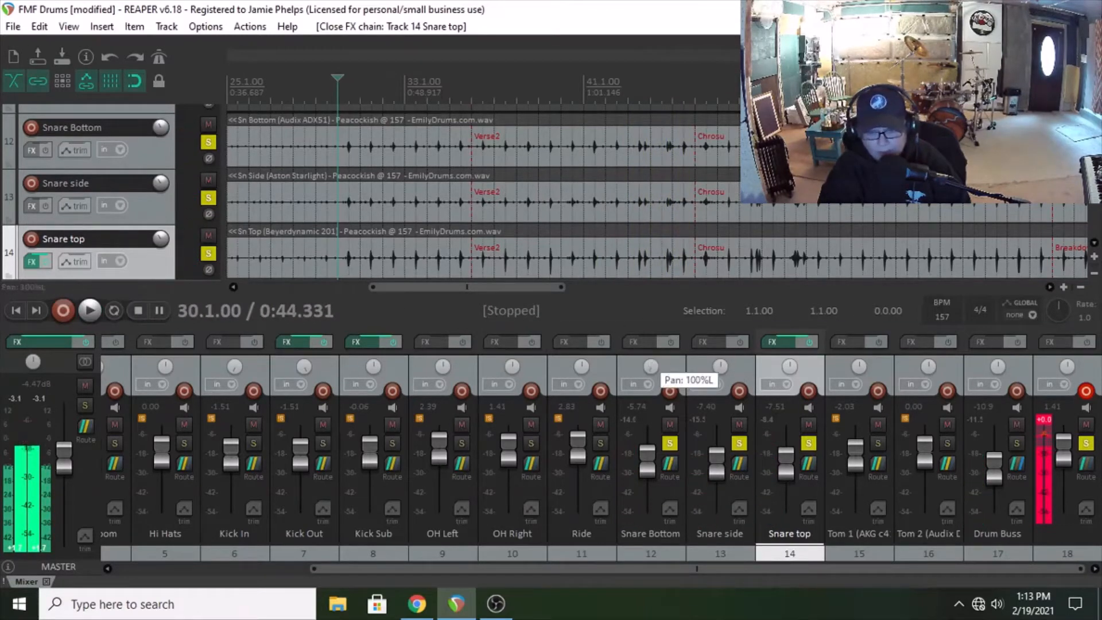
# - Pan Snare Bottom 100% left and Snare side 100% right, and listen to the panned snares from bar 30
pyautogui.moveTo(651, 366); pyautogui.dragTo(699, 370)
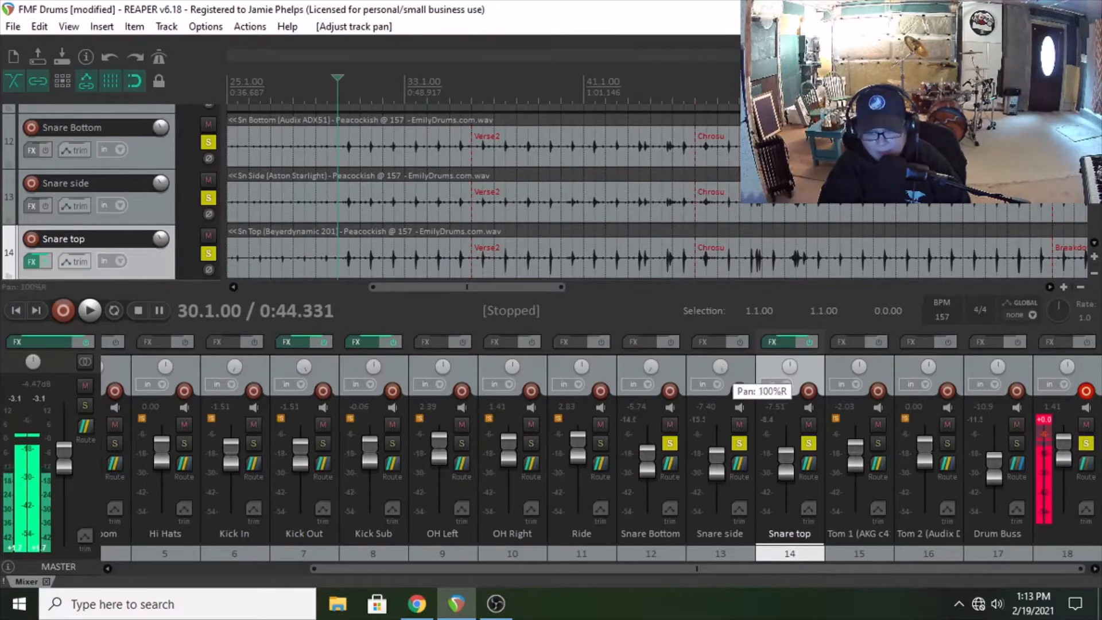
pyautogui.click(92, 314)
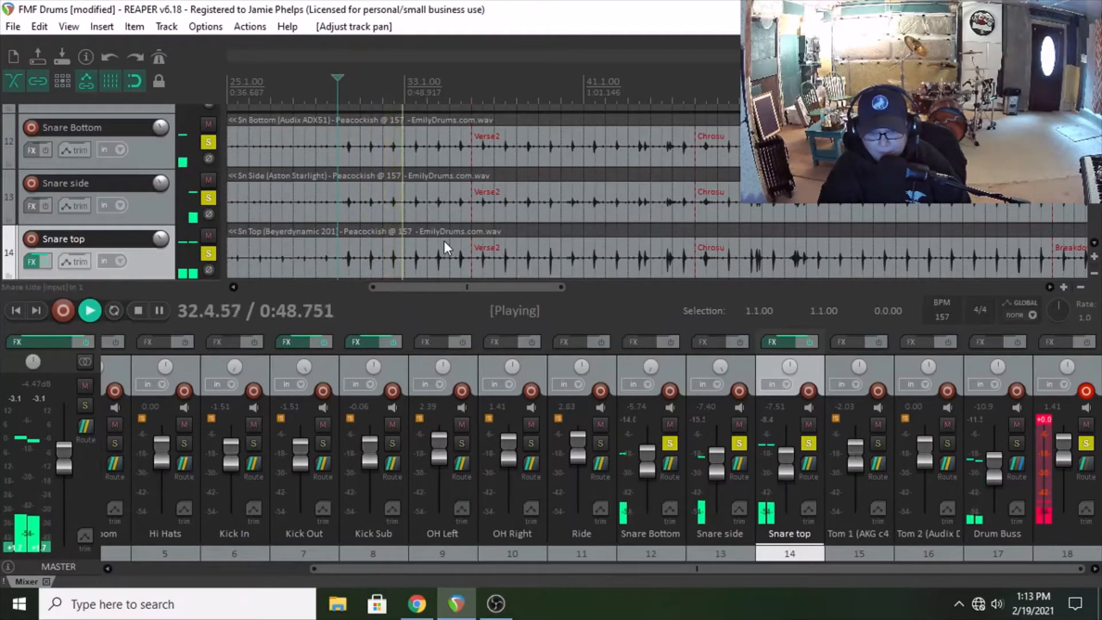
pyautogui.click(138, 311)
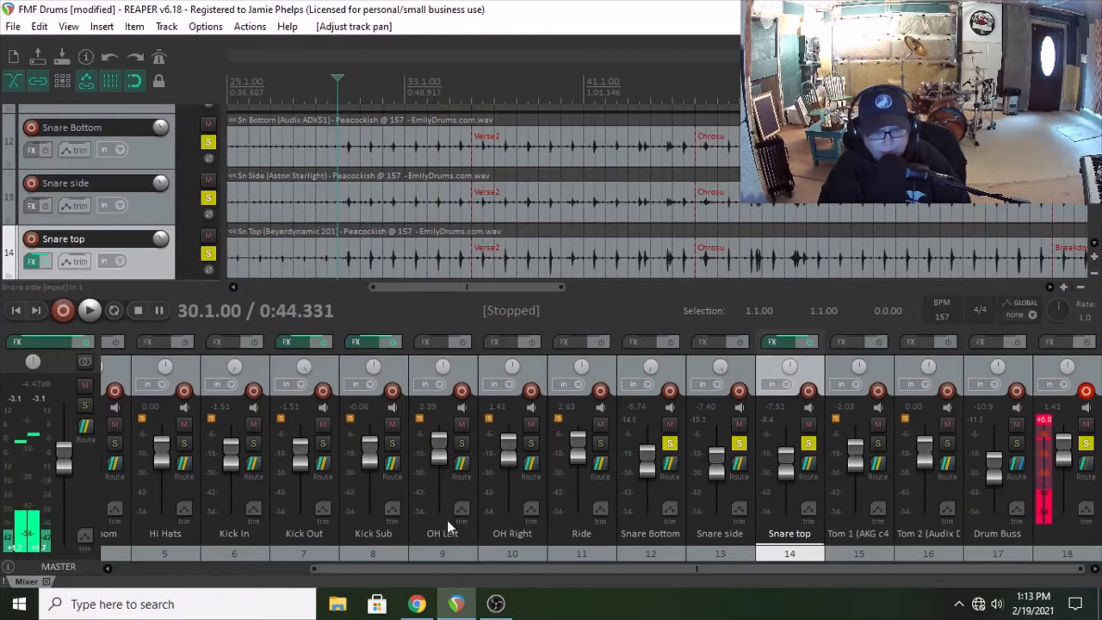
# - With the kick tracks also soloed, play and set Snare top to -4.77 dB, Snare side to -5.79 dB and Snare Bottom to -4.17 dB
pyautogui.click(322, 443)
pyautogui.click(392, 443)
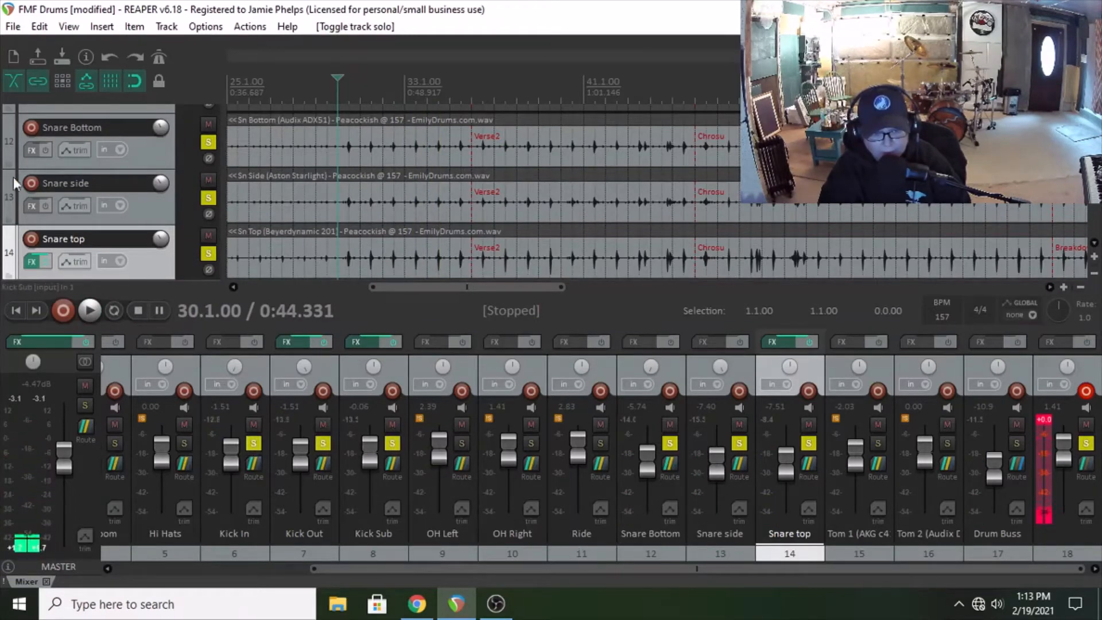
pyautogui.click(98, 310)
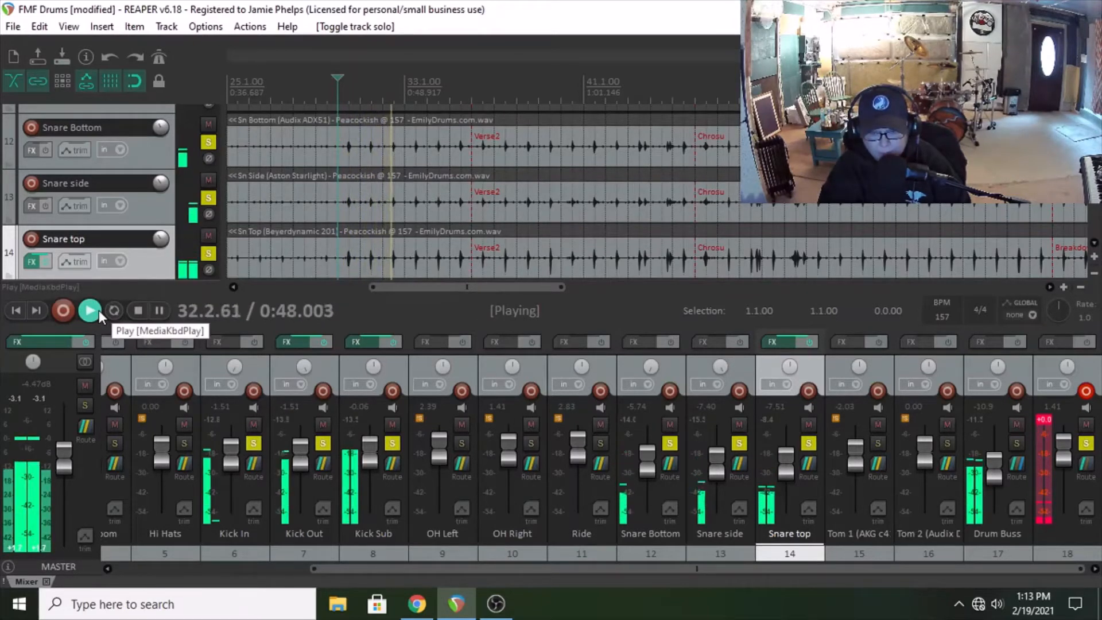
pyautogui.moveTo(790, 474)
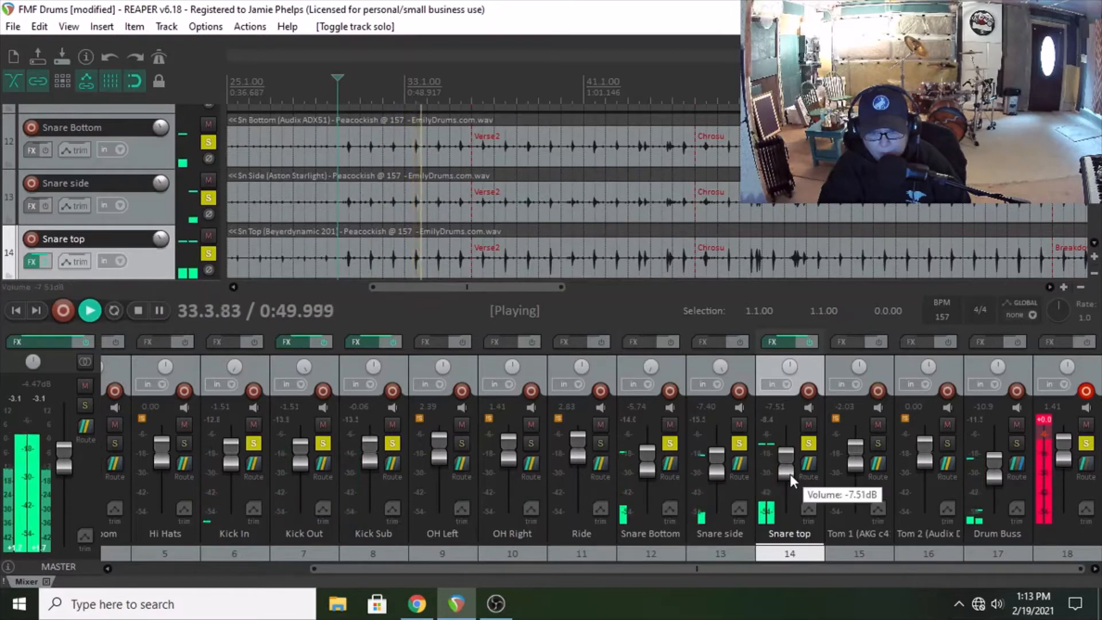
pyautogui.moveTo(790, 474); pyautogui.dragTo(791, 470)
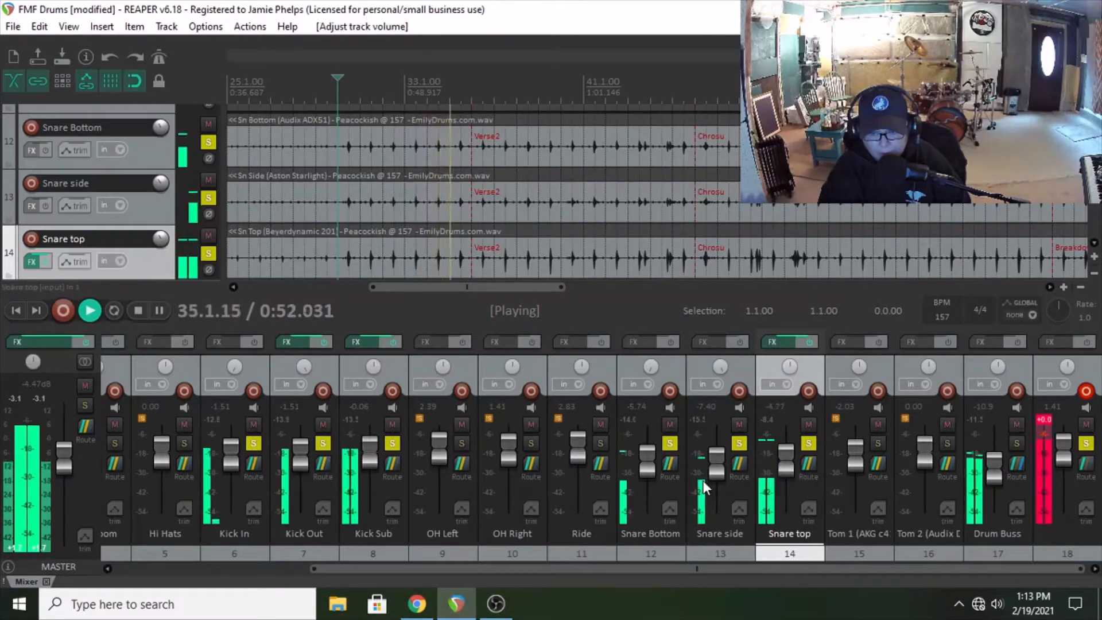
pyautogui.moveTo(704, 481); pyautogui.dragTo(649, 468)
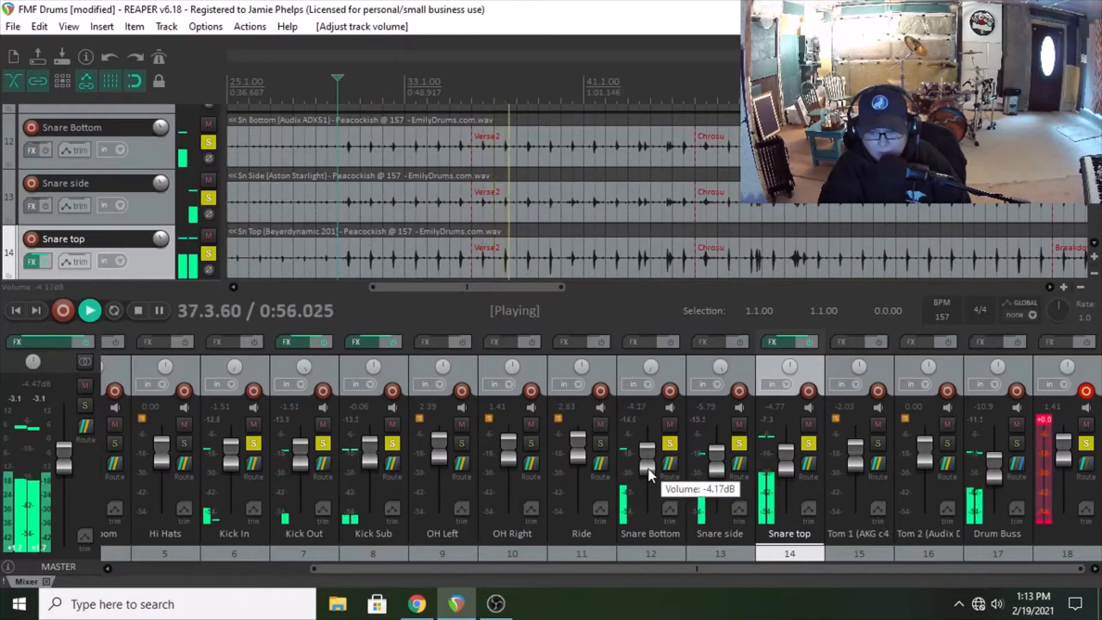
pyautogui.click(138, 311)
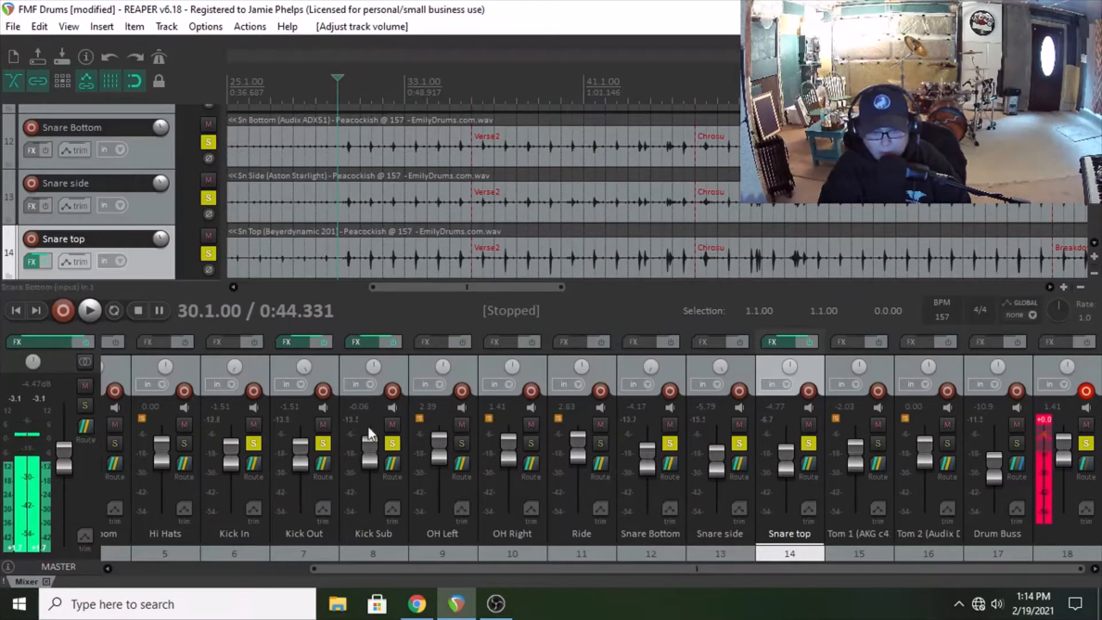
# - Unsolo the three kick tracks and the three snare tracks
pyautogui.click(256, 447)
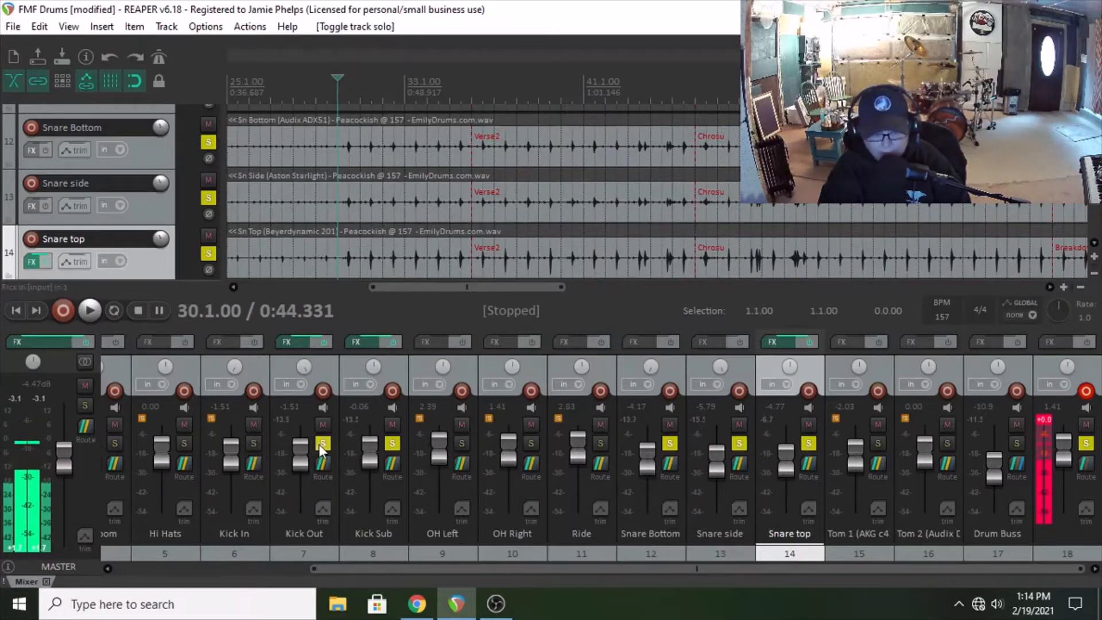
pyautogui.click(322, 443)
pyautogui.click(391, 443)
pyautogui.click(669, 444)
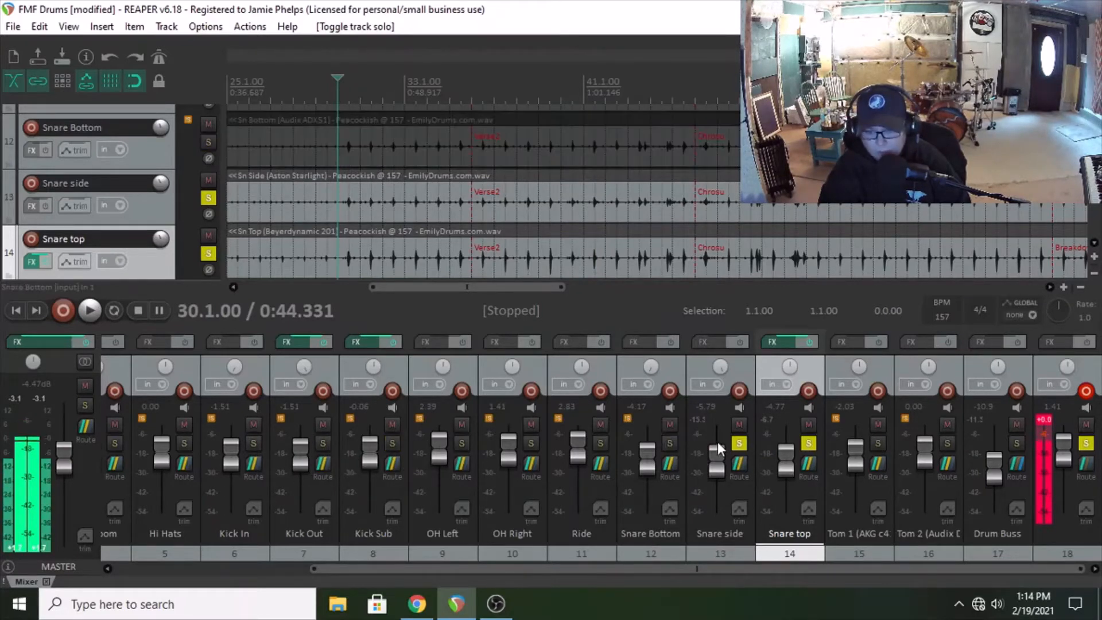
pyautogui.click(746, 442)
pyautogui.click(808, 444)
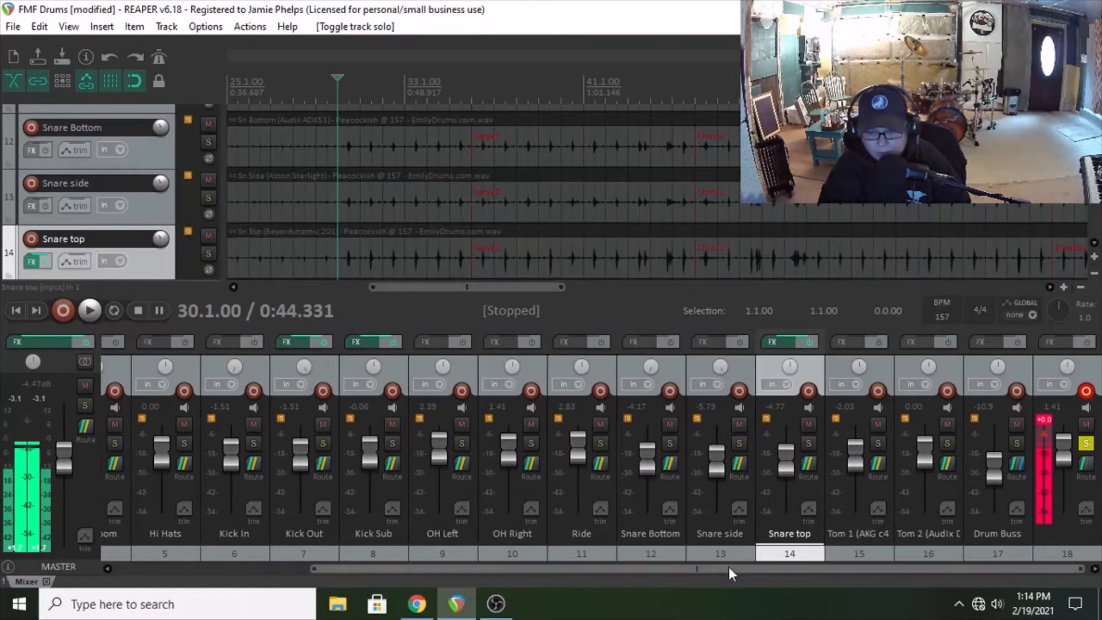
# - Pan OH Left fully left and OH Right 100% right, and play both overheads soloed from bar 30
pyautogui.moveTo(729, 568); pyautogui.dragTo(645, 565)
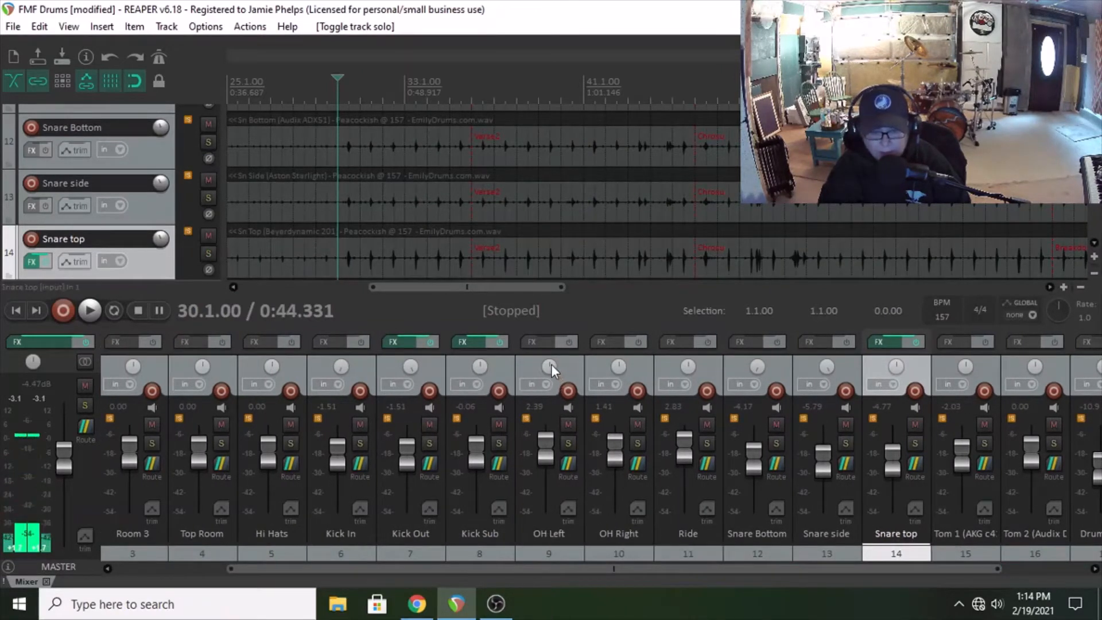
pyautogui.moveTo(550, 366); pyautogui.dragTo(550, 402)
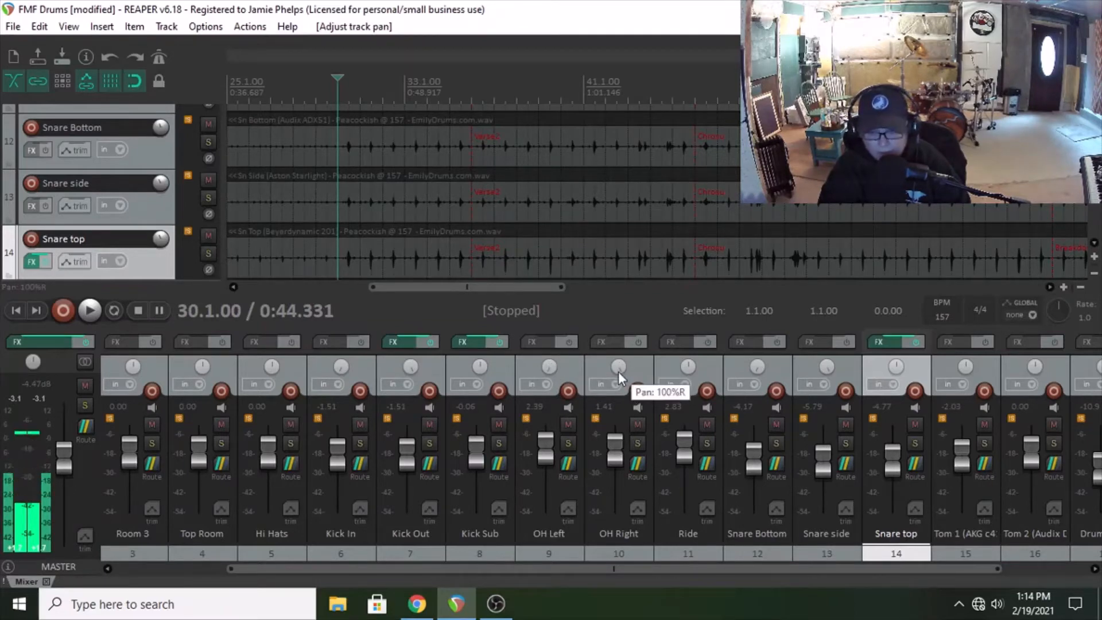
pyautogui.click(640, 445)
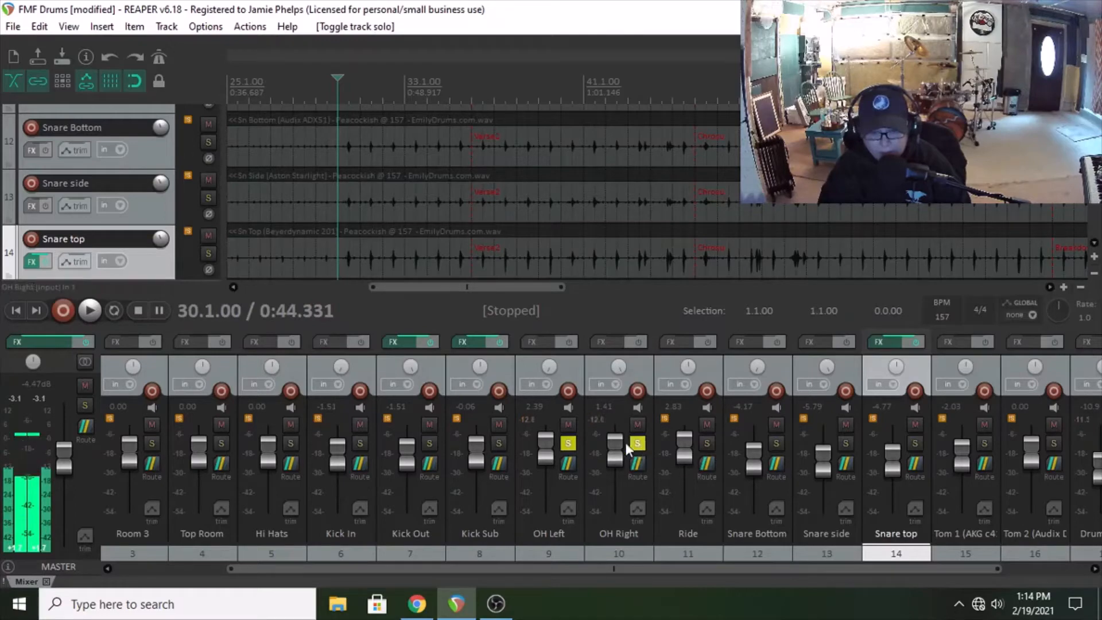
pyautogui.click(90, 310)
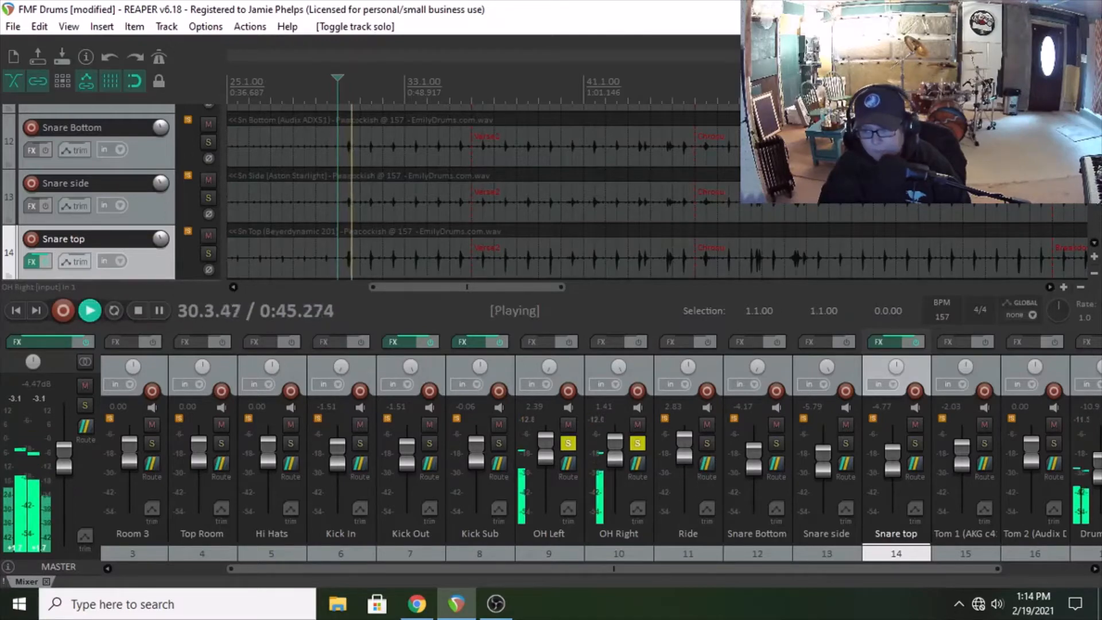
# - Lower OH Left to 1.41 dB while listening to the soloed overheads, and stop playback
pyautogui.scroll(-3, 1095, 215)
pyautogui.scroll(8, 1095, 215)
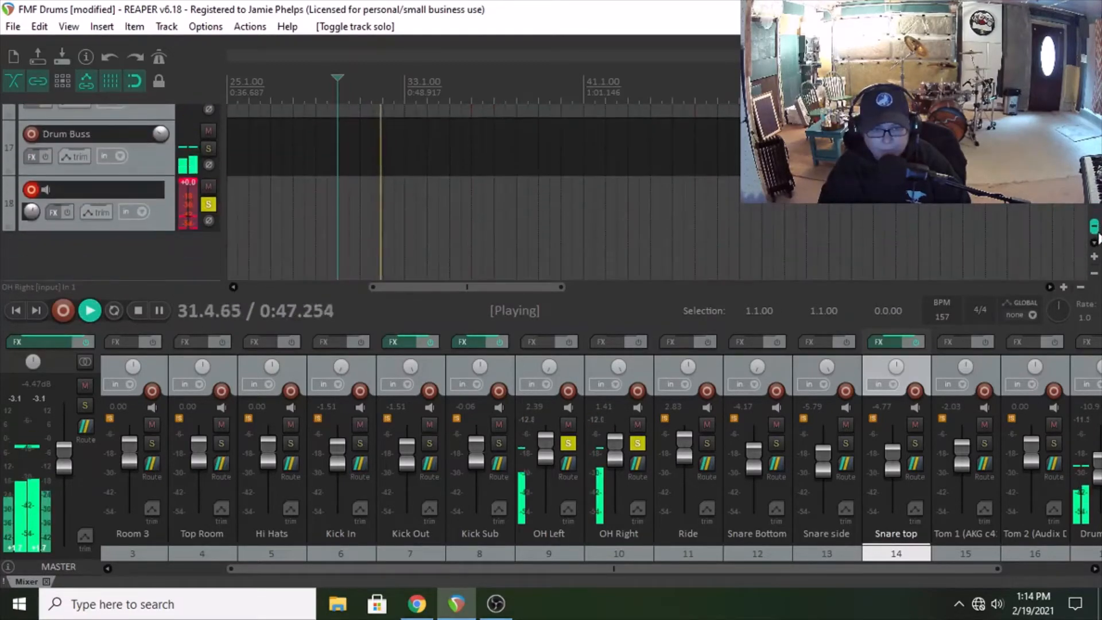
pyautogui.scroll(-2, 1095, 216)
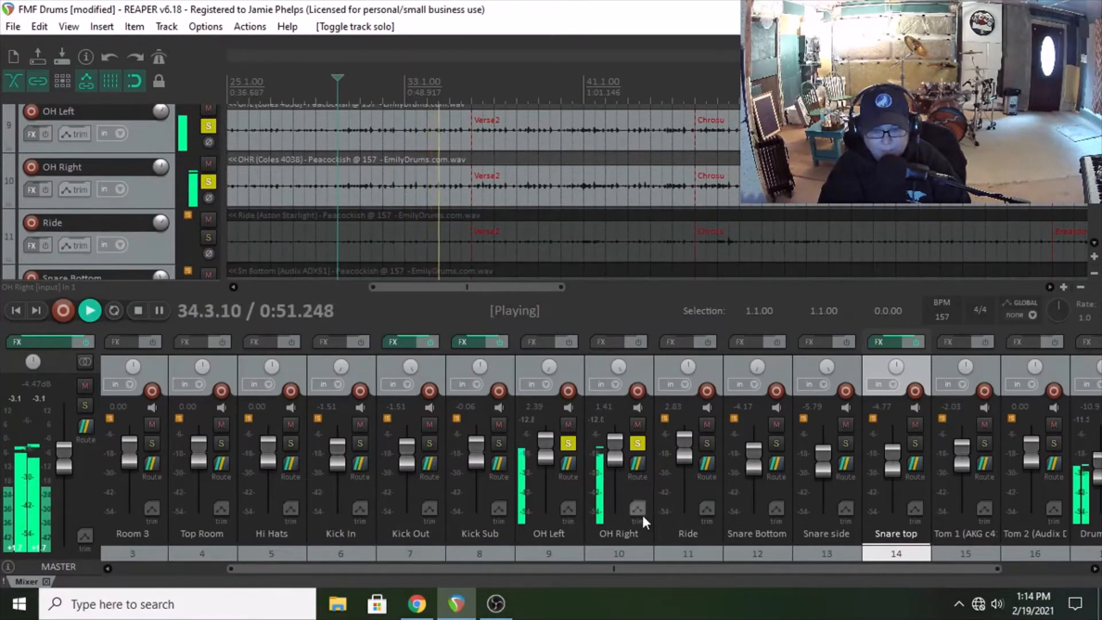
pyautogui.moveTo(545, 458)
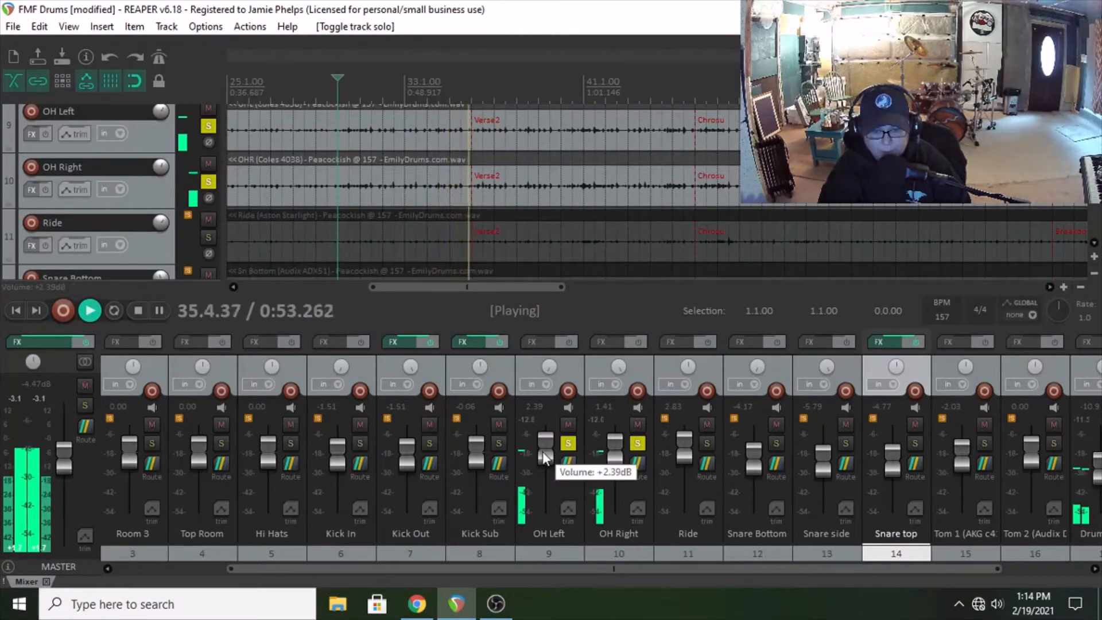
pyautogui.moveTo(546, 457); pyautogui.dragTo(543, 453)
pyautogui.moveTo(615, 496)
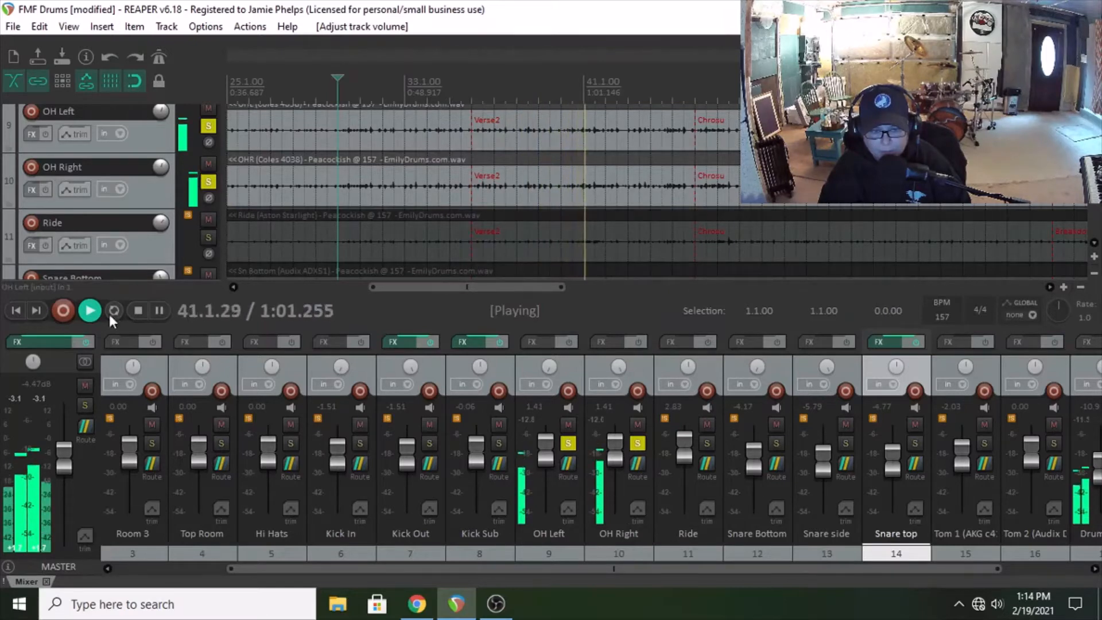
pyautogui.click(139, 312)
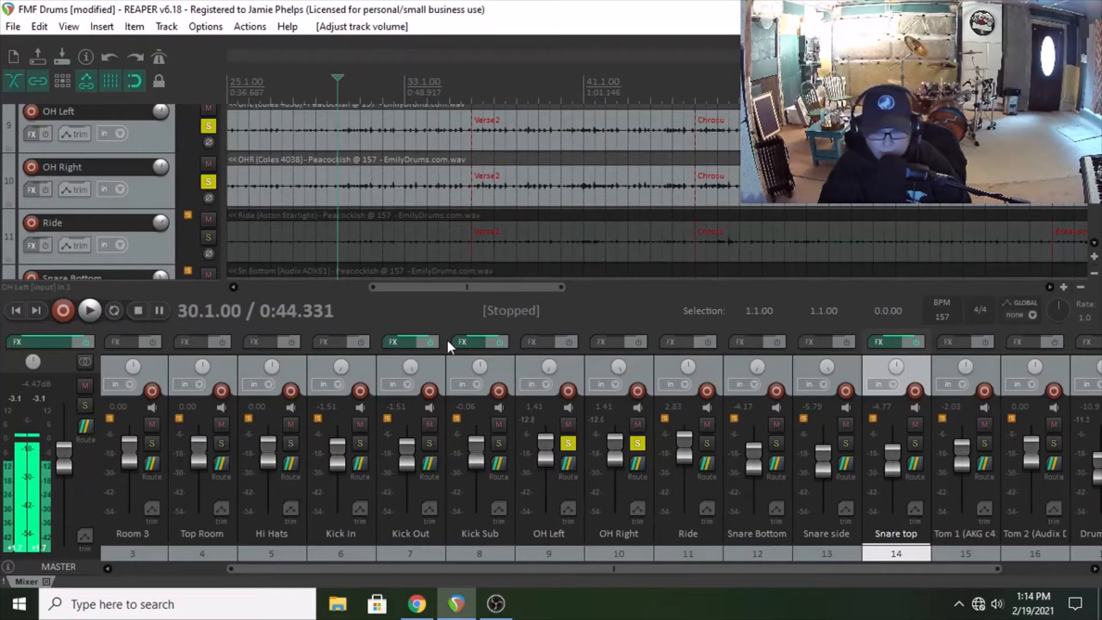
# - Add H-Delay Mono (Waves) to OH Right with a 1/64T delay, feedback at 0 and the high-pass filter at 44 Hz
pyautogui.click(621, 339)
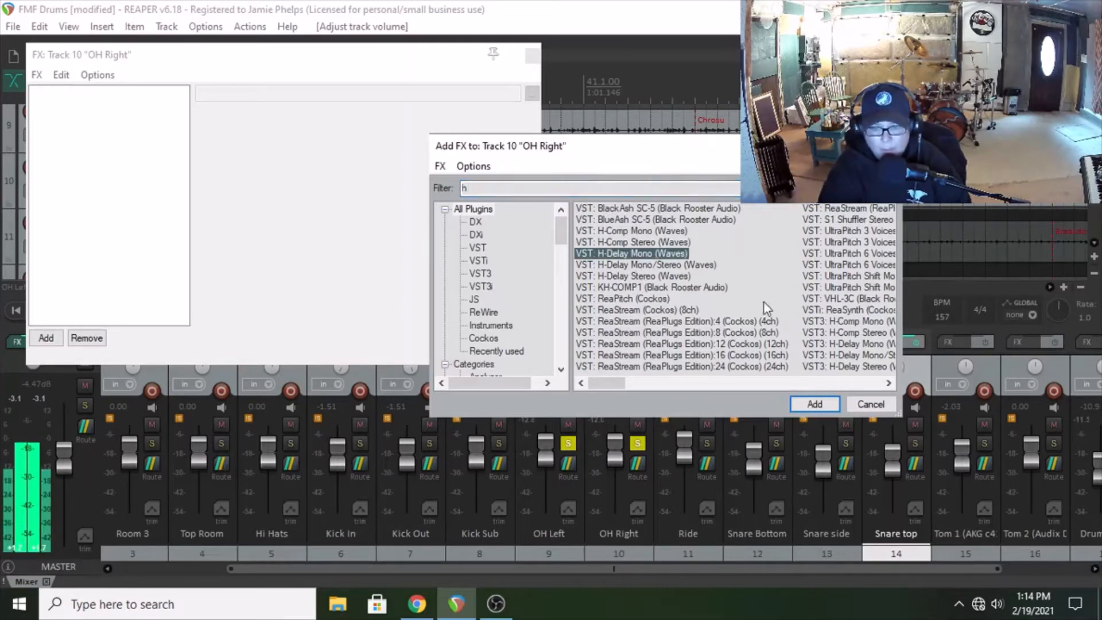
pyautogui.click(812, 403)
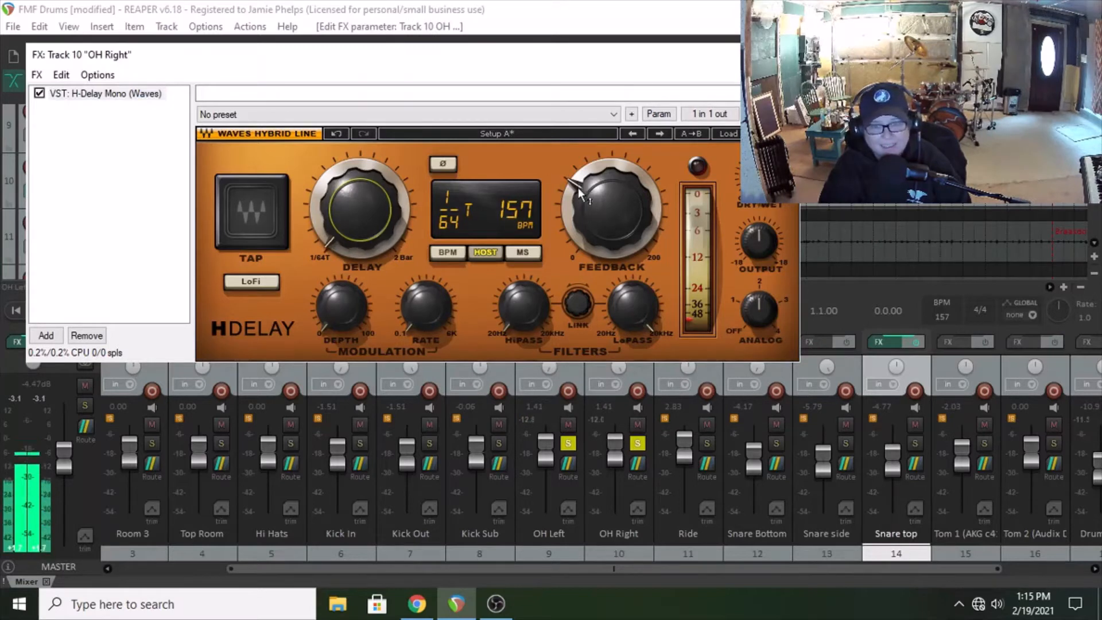
pyautogui.moveTo(577, 187); pyautogui.dragTo(579, 247)
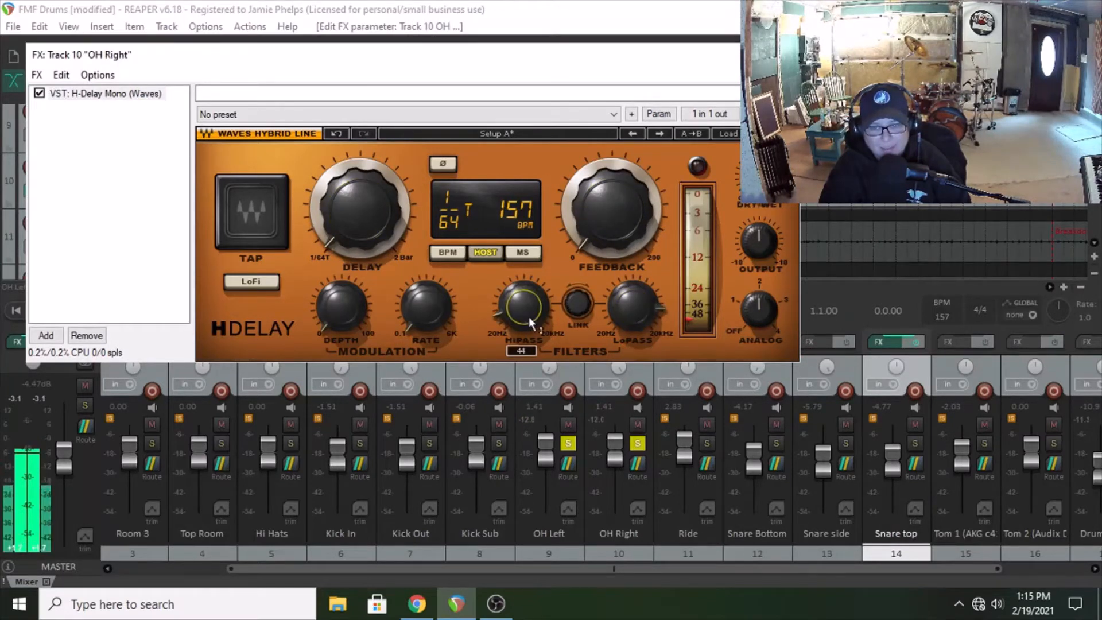
pyautogui.moveTo(265, 54); pyautogui.dragTo(426, 170)
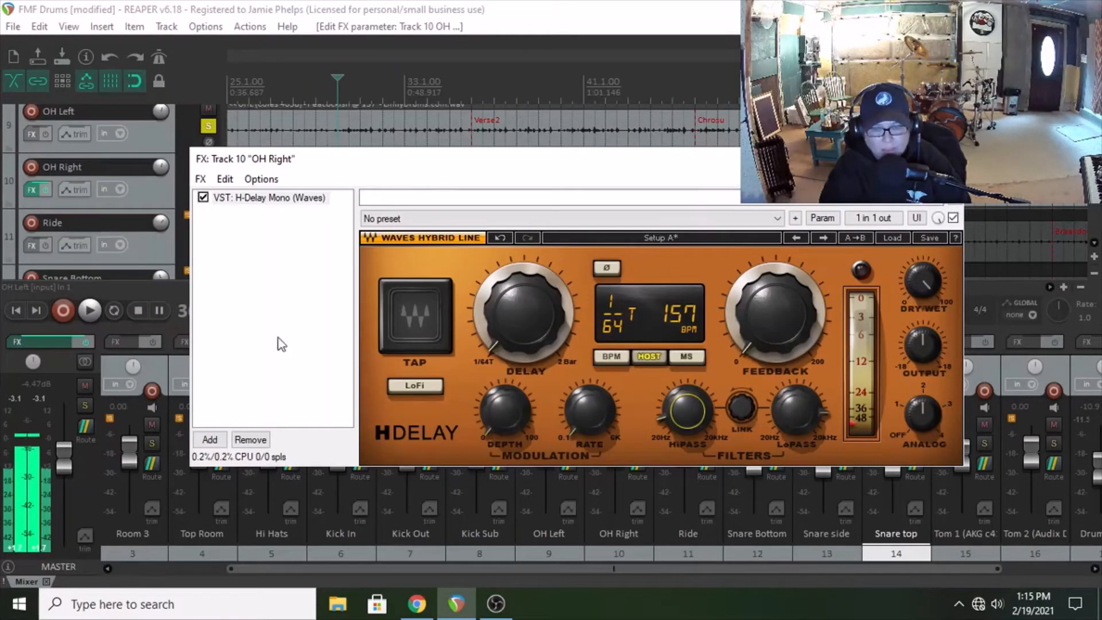
# - Adjust the low-pass filter of the OH Right delay during playback, then stop and close the effects window
pyautogui.click(92, 311)
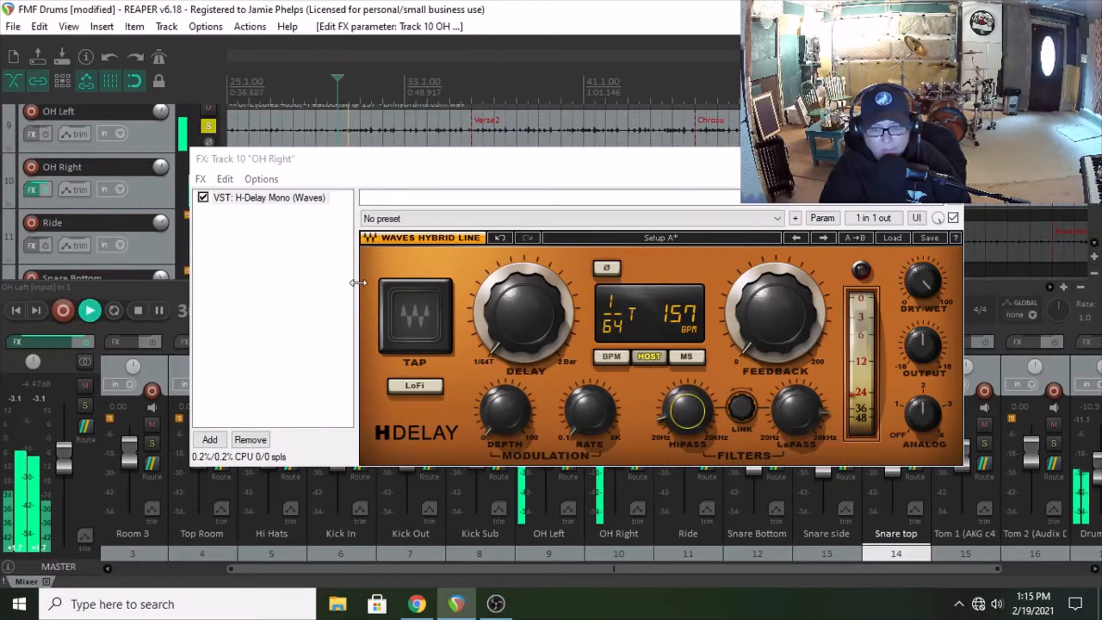
pyautogui.click(796, 412)
pyautogui.moveTo(796, 412); pyautogui.dragTo(796, 405)
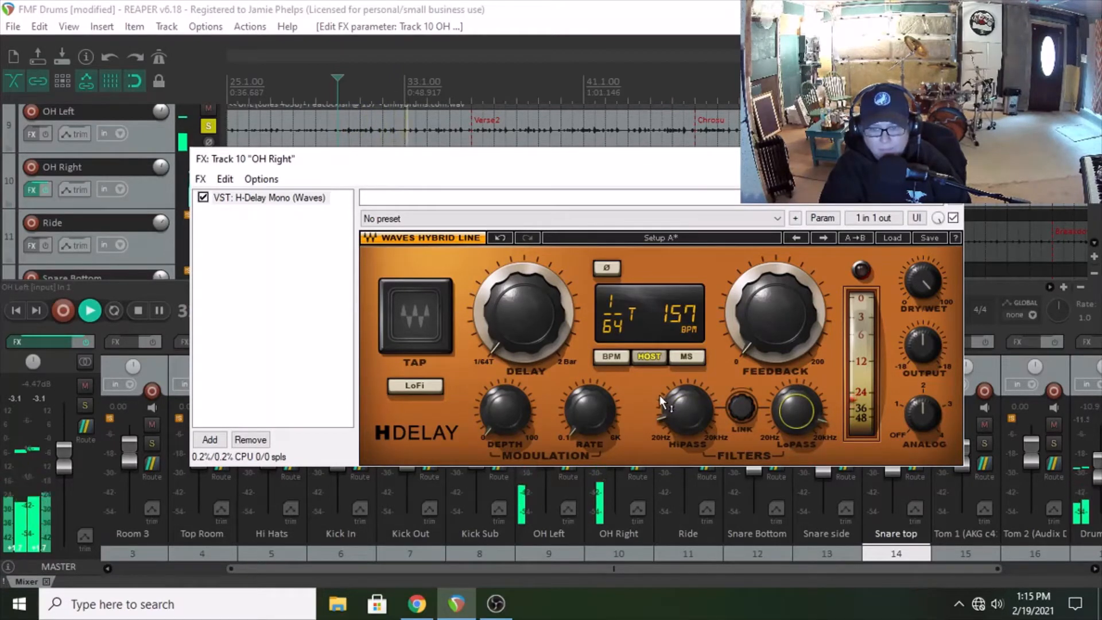
pyautogui.moveTo(662, 402)
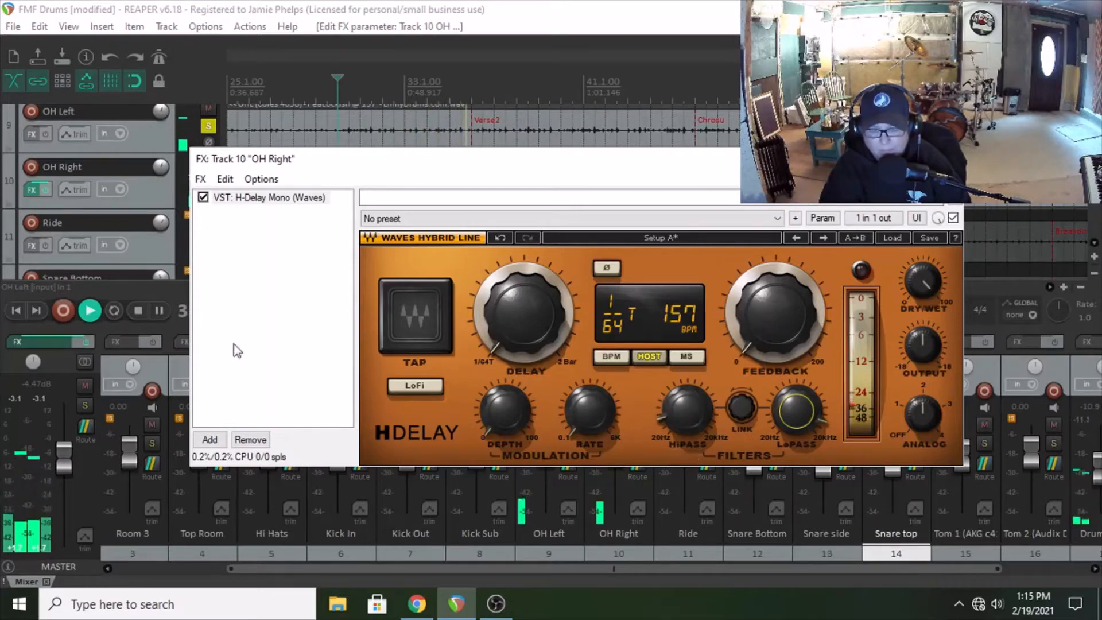
pyautogui.click(135, 309)
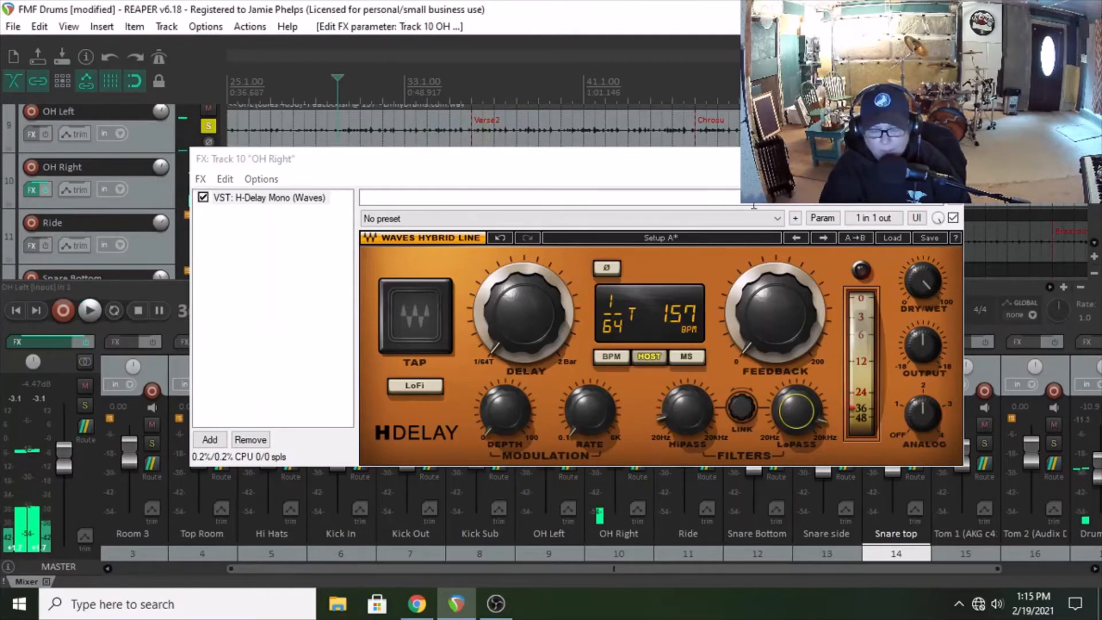
pyautogui.press('Escape')
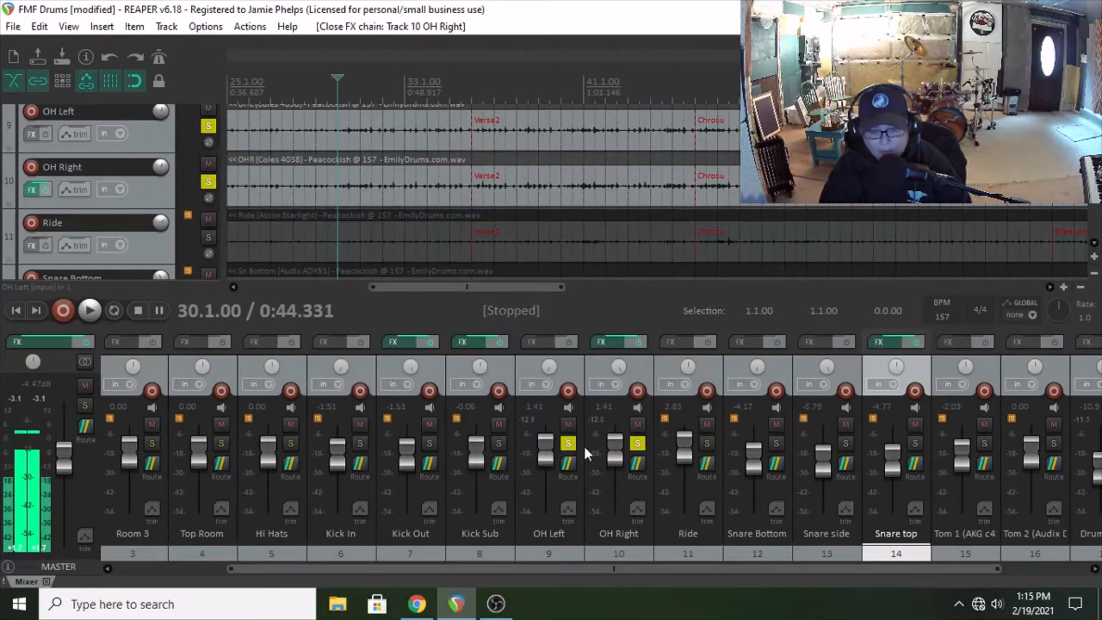
# - Unsolo both overheads, pan Hi Hats 50% left and play it soloed from bar 30
pyautogui.click(568, 443)
pyautogui.click(637, 443)
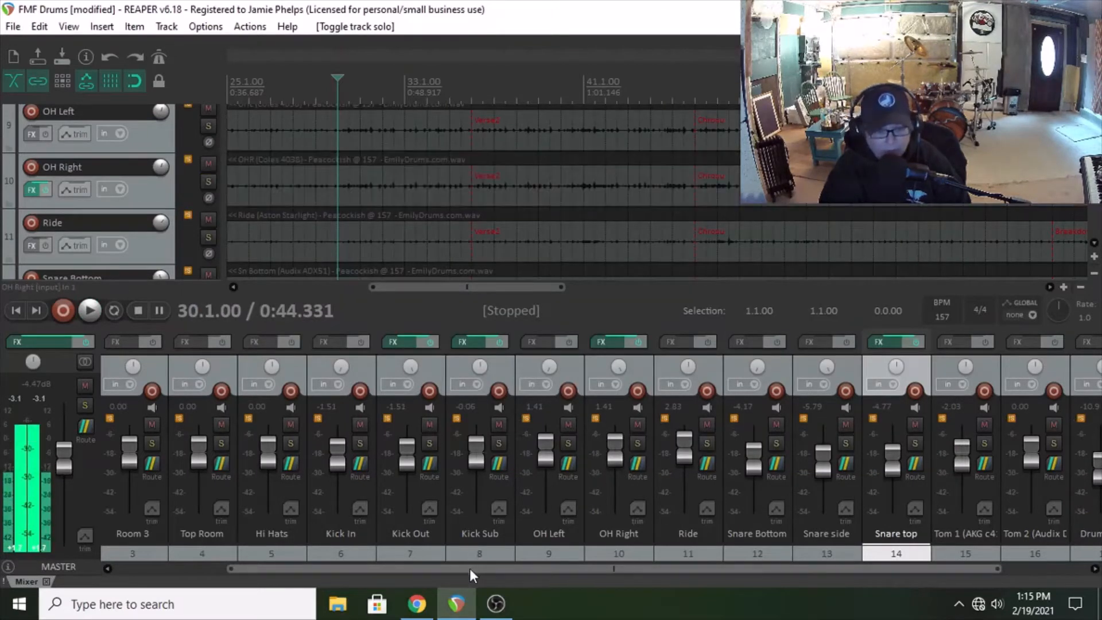
pyautogui.moveTo(470, 568)
pyautogui.mouseDown()
pyautogui.moveTo(399, 570)
pyautogui.moveTo(467, 571)
pyautogui.mouseUp()
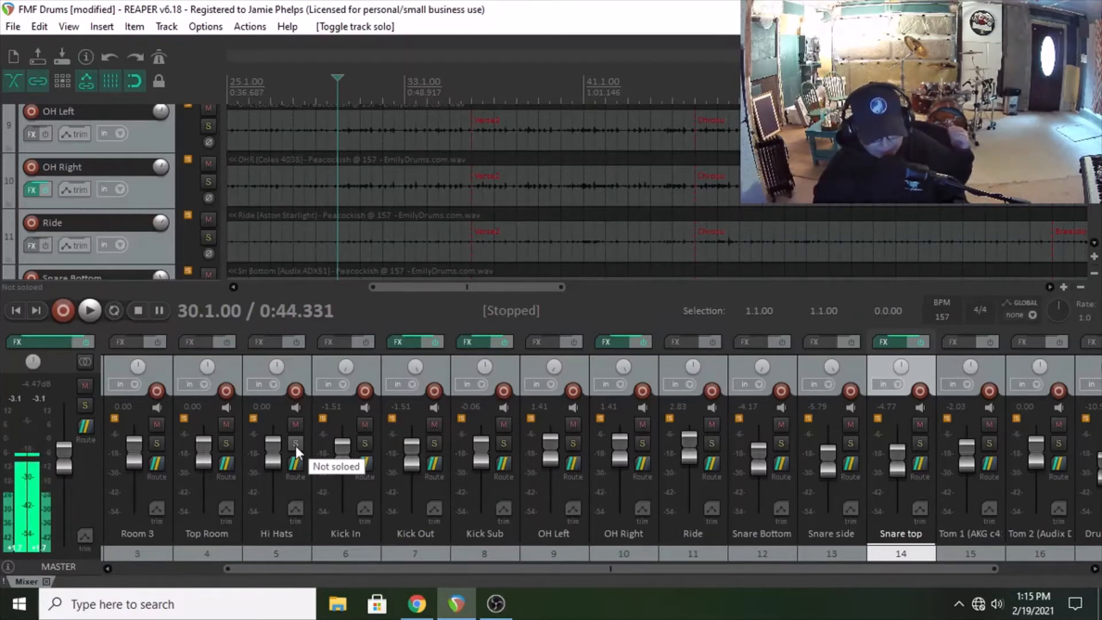
pyautogui.moveTo(275, 366)
pyautogui.mouseDown()
pyautogui.moveTo(274, 401)
pyautogui.moveTo(271, 358)
pyautogui.mouseUp()
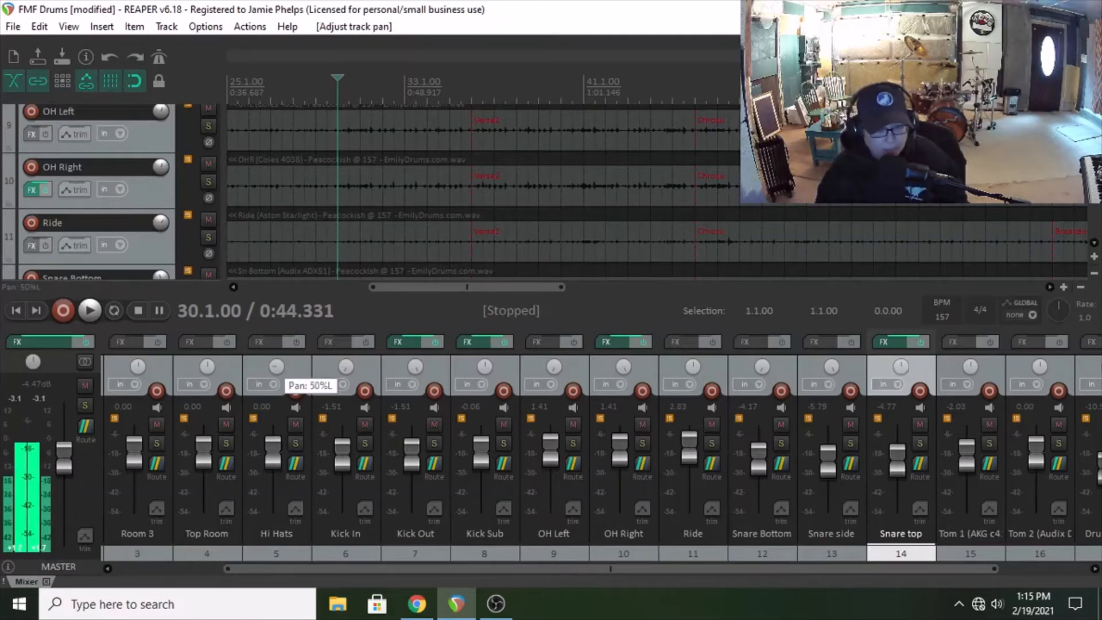
pyautogui.click(296, 443)
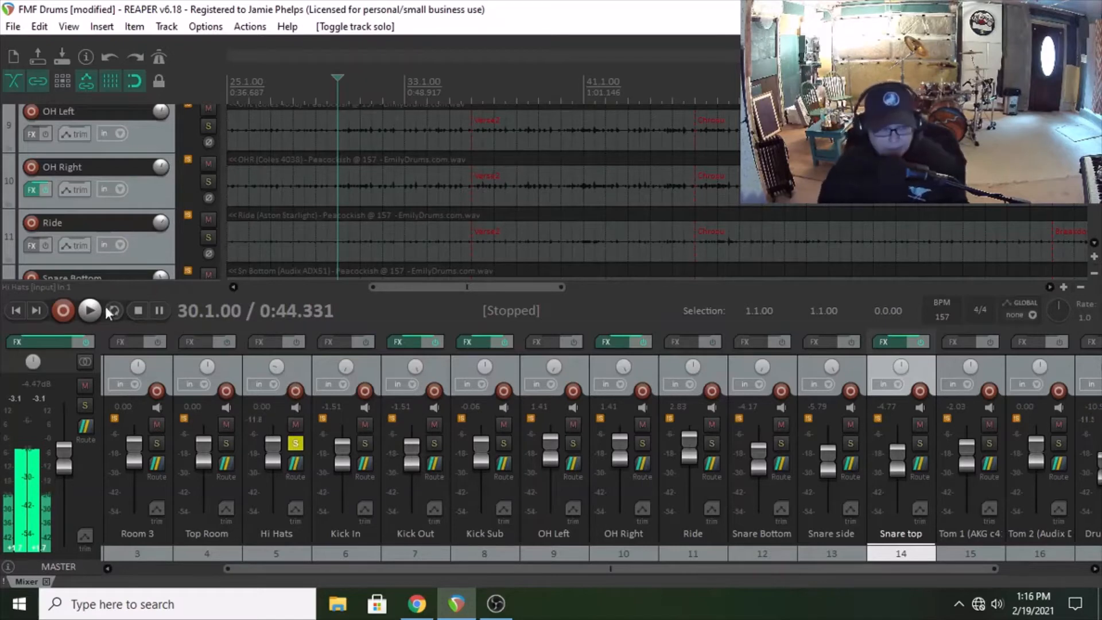
pyautogui.click(106, 311)
# - Add ReaEQ (Cockos) to the Hi Hats track and change its band 4 type to Low Pass
pyautogui.click(276, 344)
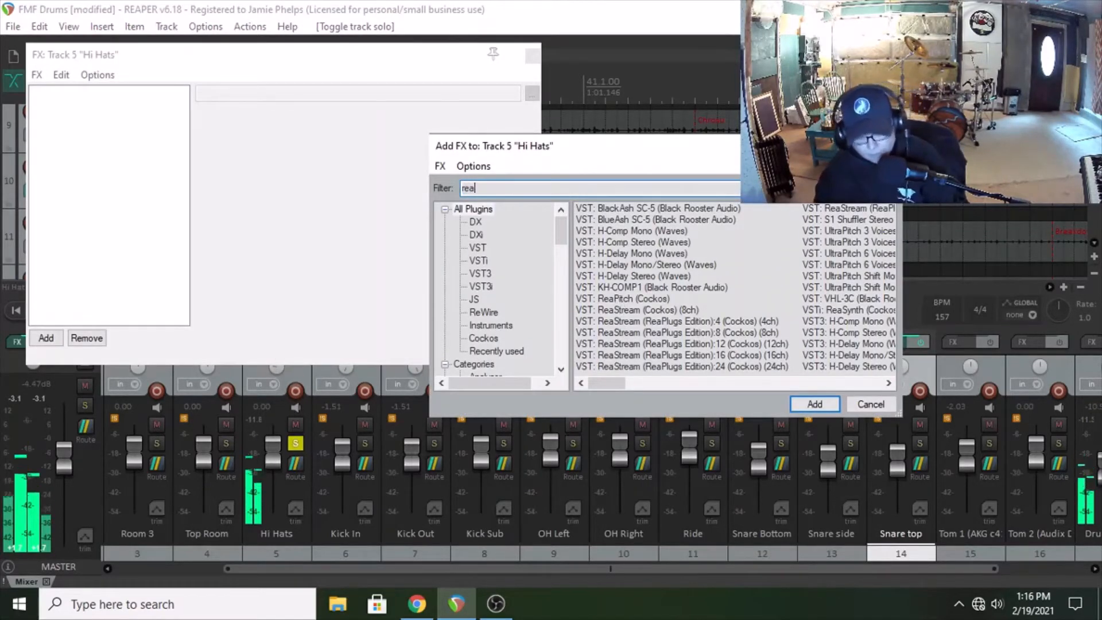
pyautogui.click(626, 322)
pyautogui.click(805, 406)
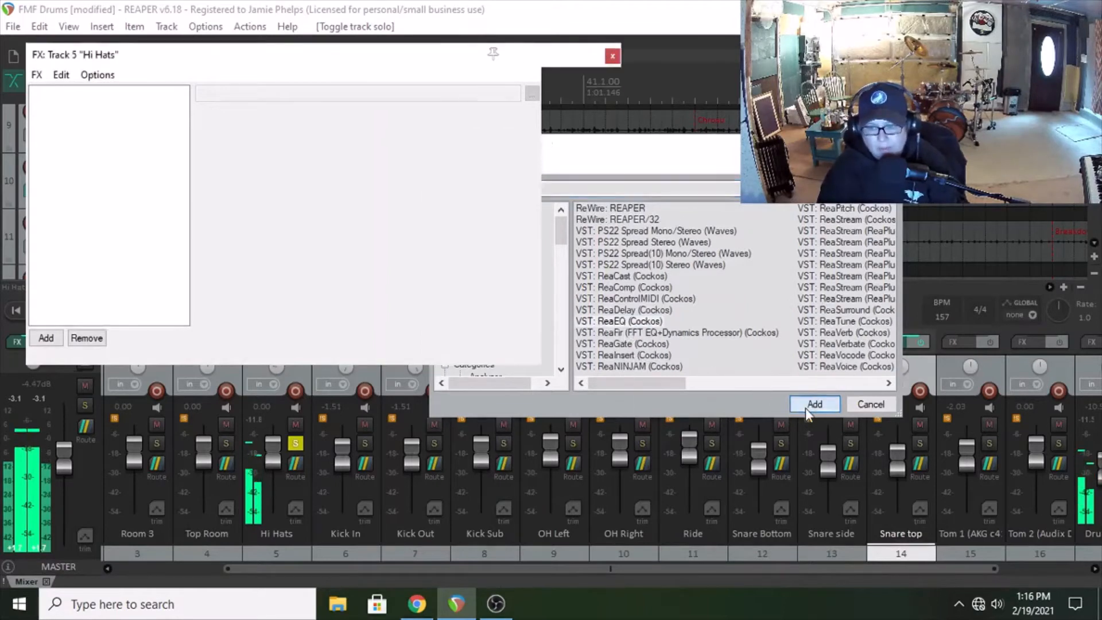
pyautogui.click(482, 189)
pyautogui.click(362, 277)
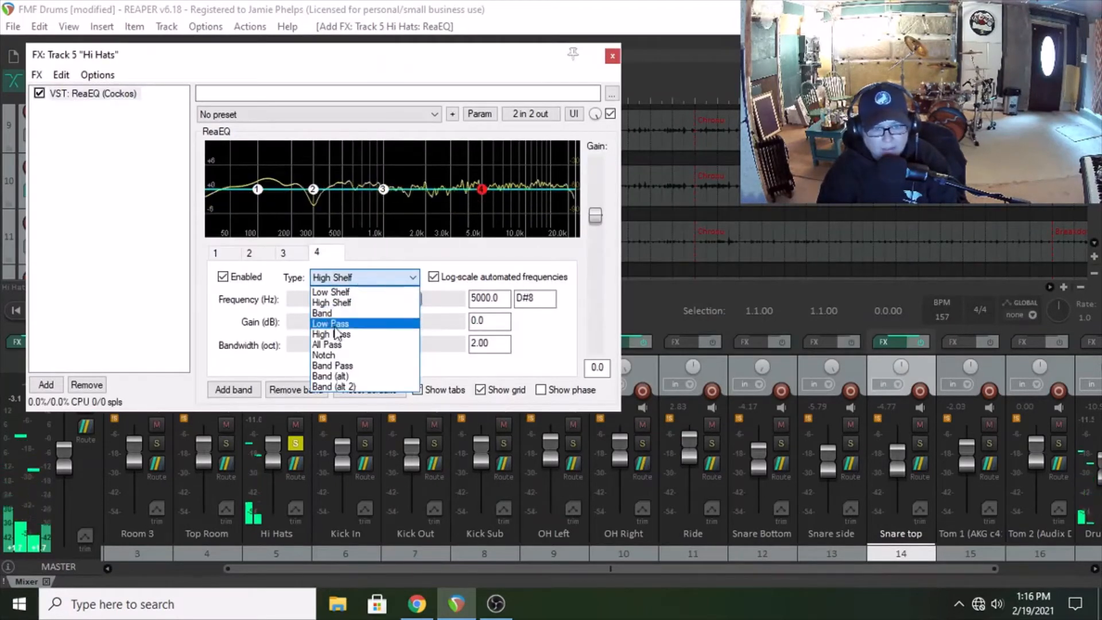
pyautogui.click(342, 325)
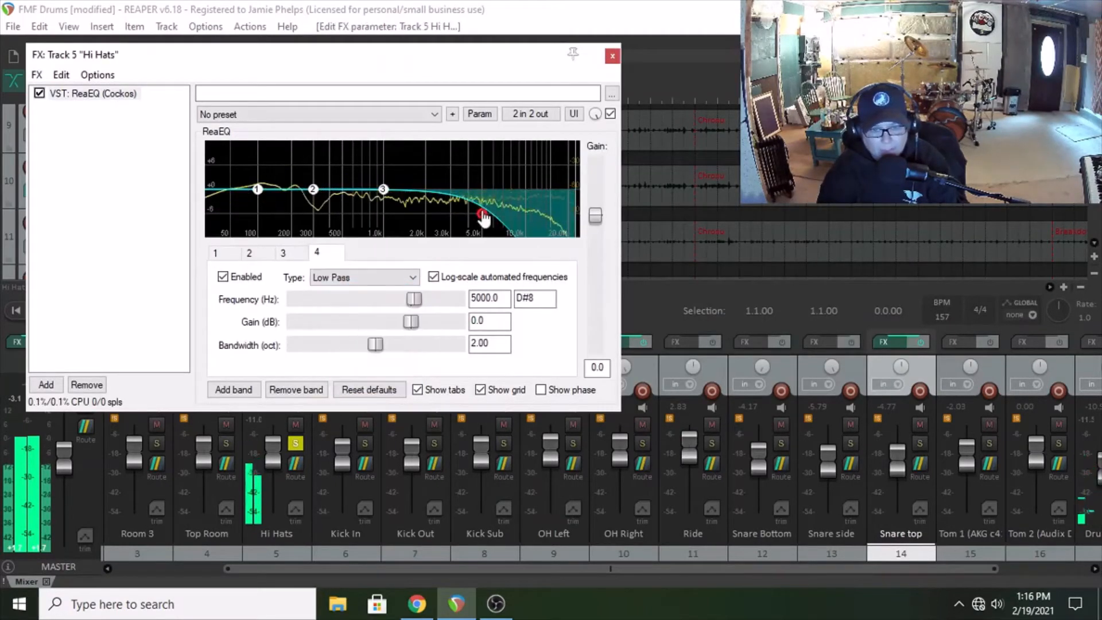
# - Set the Hi Hats low-pass to about 16.9 kHz, boost band 2 by 1.6 dB at about 287 Hz, and close the effects window
pyautogui.moveTo(482, 217); pyautogui.dragTo(557, 213)
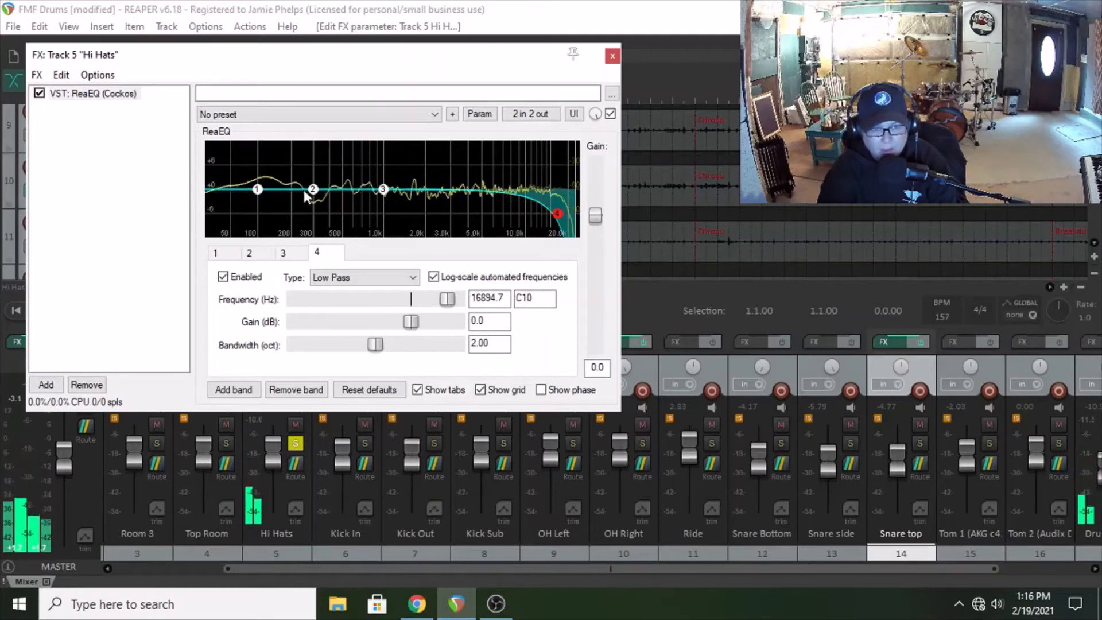
pyautogui.moveTo(313, 189)
pyautogui.mouseDown()
pyautogui.moveTo(302, 185)
pyautogui.moveTo(314, 186)
pyautogui.mouseUp()
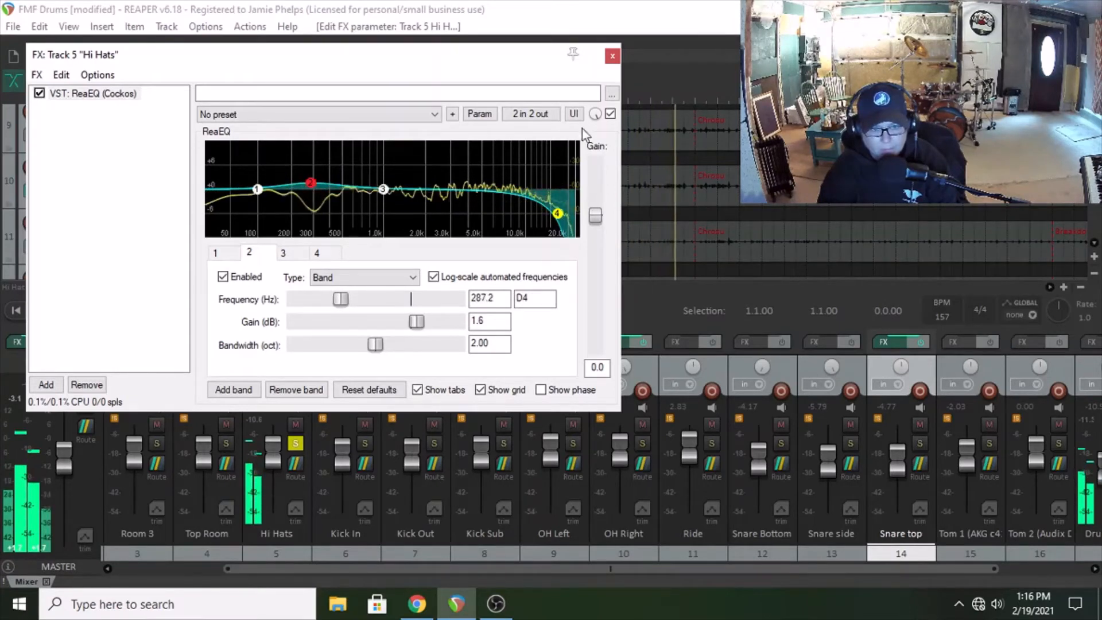
pyautogui.click(613, 55)
# - Lower the Hi Hats volume to -6.88 dB while playing it soloed together with OH Left and OH Right, and stop playback
pyautogui.moveTo(270, 460); pyautogui.dragTo(271, 467)
pyautogui.press('space')
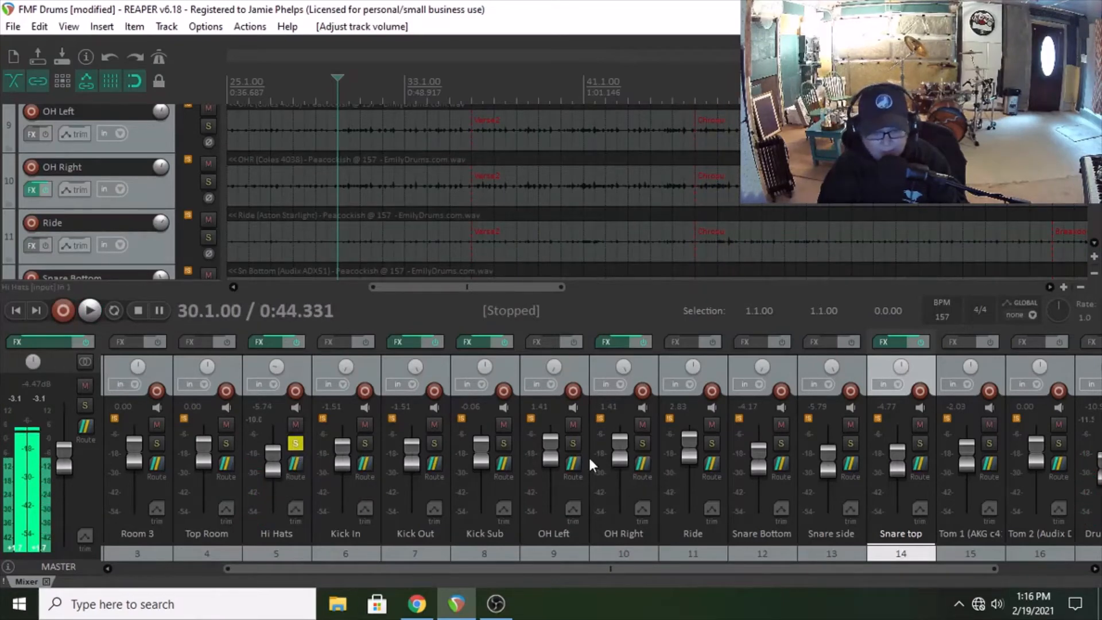
pyautogui.click(576, 447)
pyautogui.click(642, 445)
pyautogui.press('space')
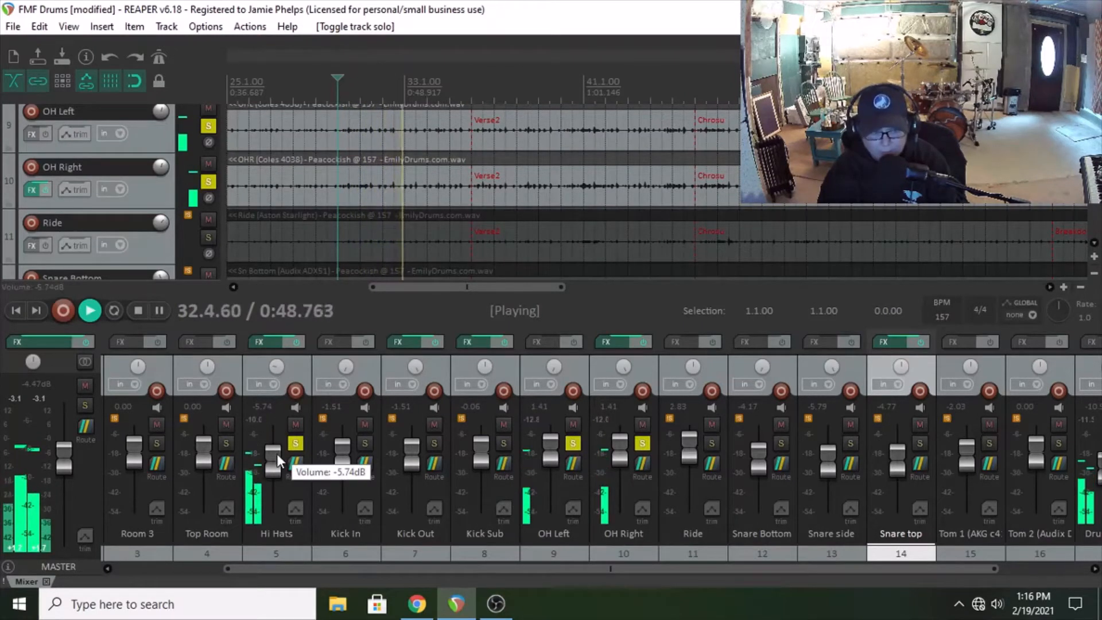
pyautogui.scroll(1, 276, 457)
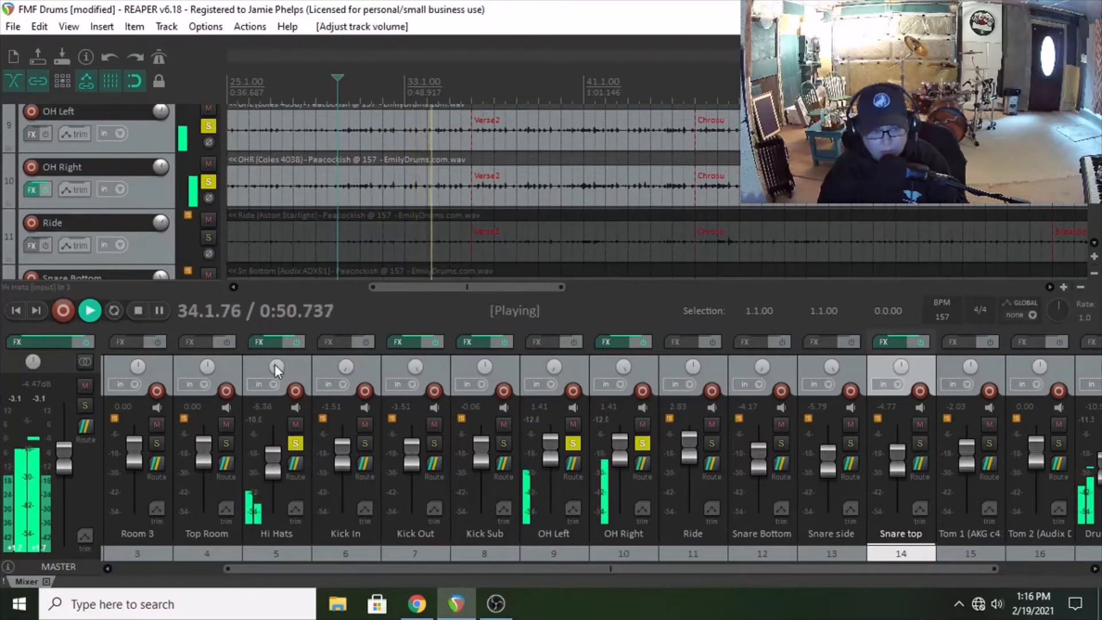
pyautogui.moveTo(274, 364)
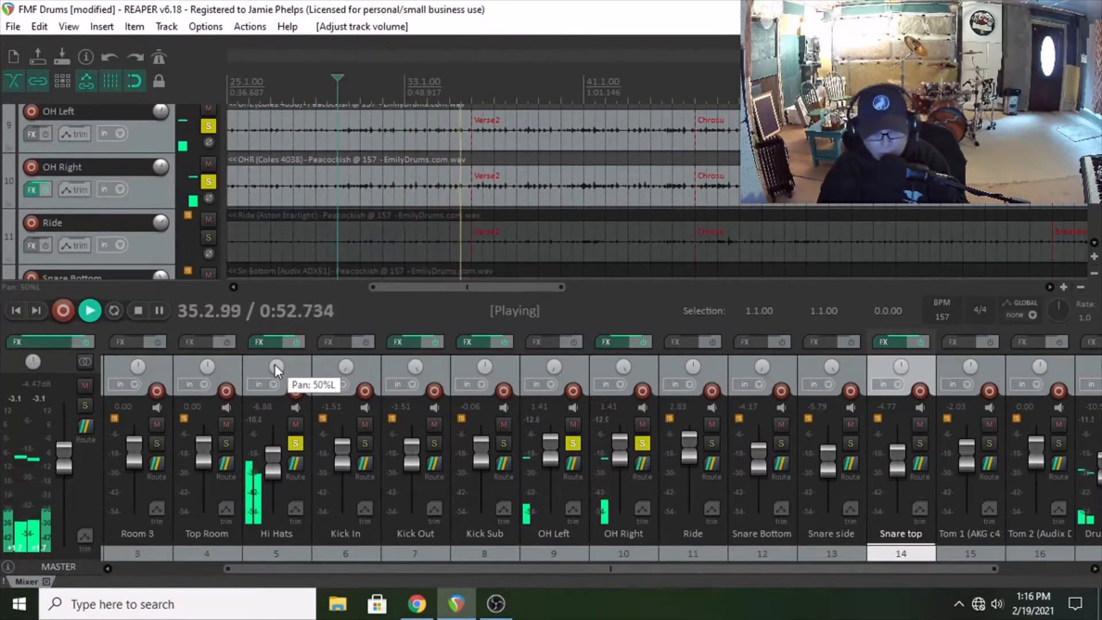
pyautogui.press('space')
# - Clear the solos on Hi Hats, OH Left and OH Right, and solo the Ride track instead
pyautogui.click(295, 443)
pyautogui.click(572, 443)
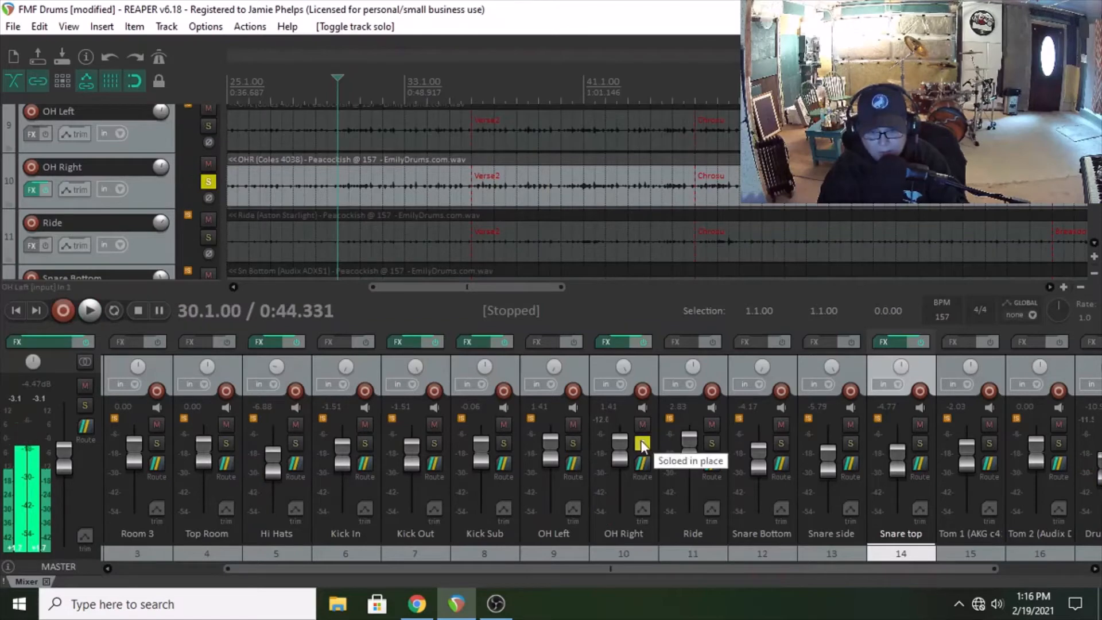
pyautogui.click(642, 443)
pyautogui.moveTo(584, 568); pyautogui.dragTo(650, 564)
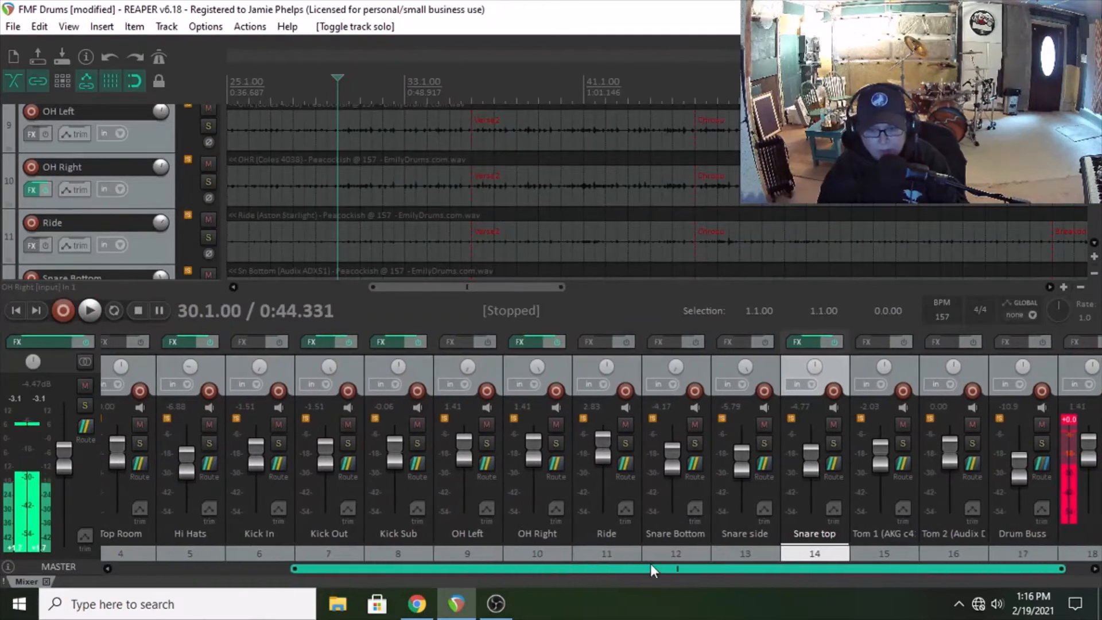
pyautogui.click(626, 445)
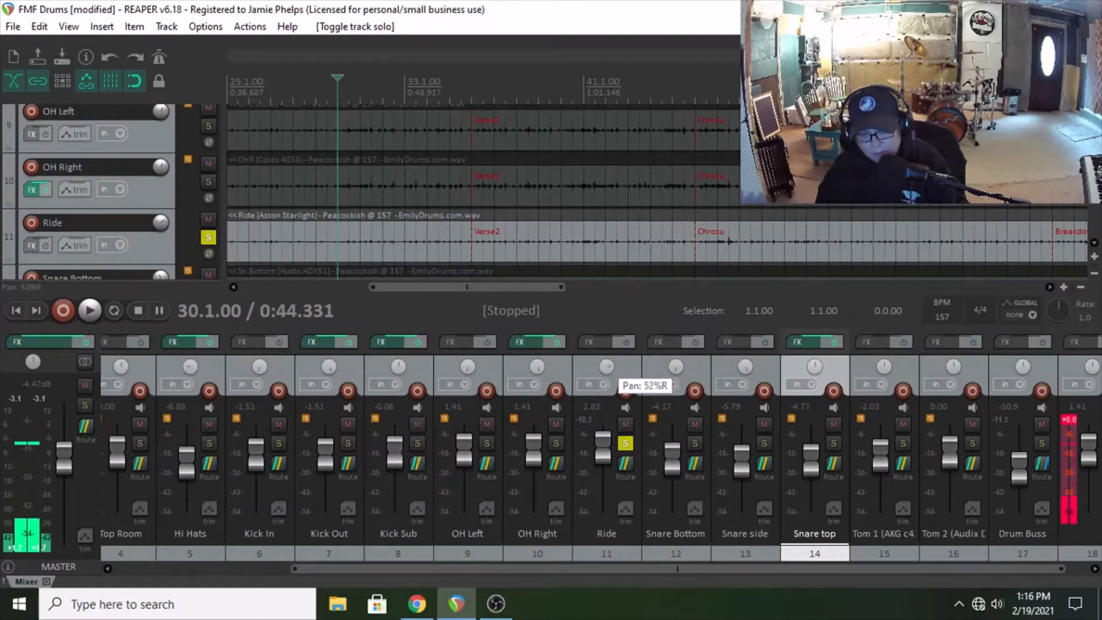
# - Pan the Hi Hats track to the right and the Ride track to the left
pyautogui.moveTo(607, 366); pyautogui.dragTo(606, 365)
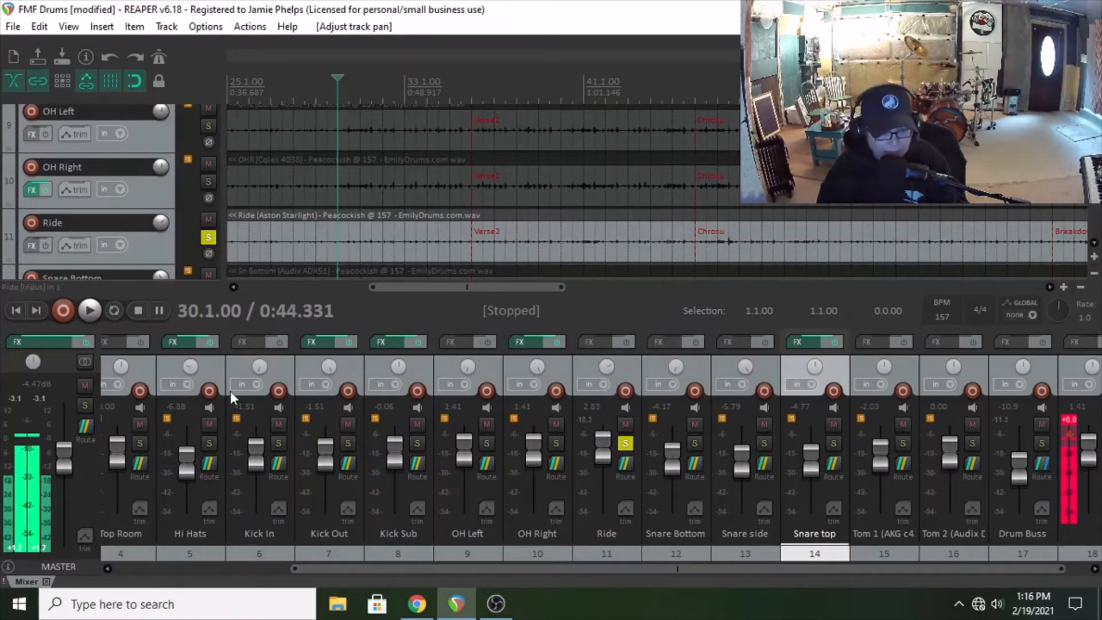
pyautogui.moveTo(191, 368); pyautogui.dragTo(190, 368)
pyautogui.moveTo(604, 364); pyautogui.dragTo(604, 364)
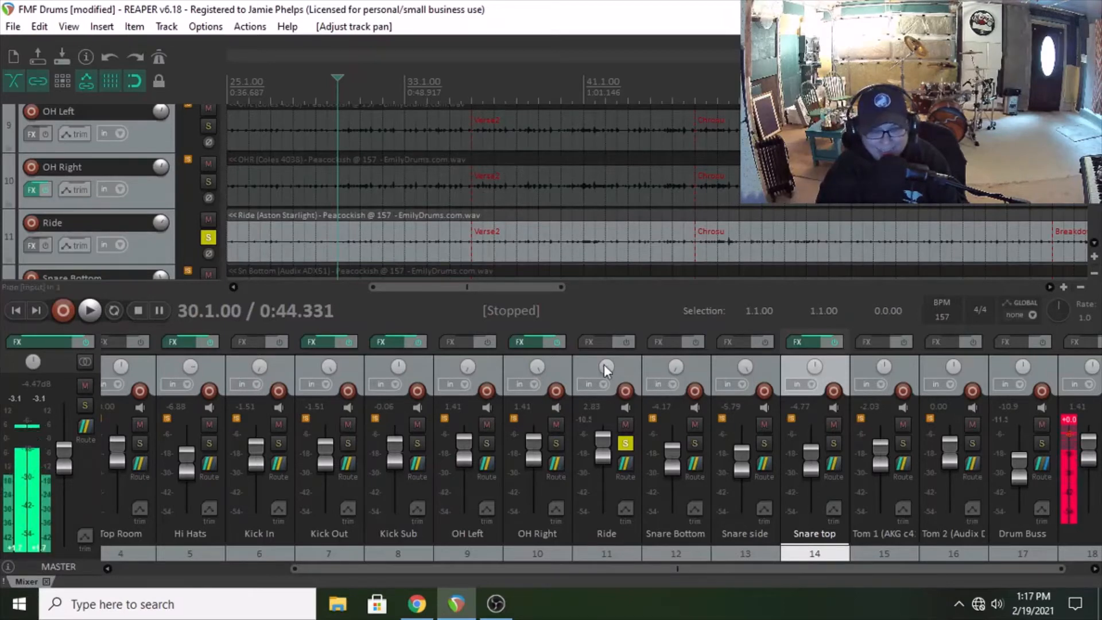
pyautogui.moveTo(189, 367); pyautogui.dragTo(189, 366)
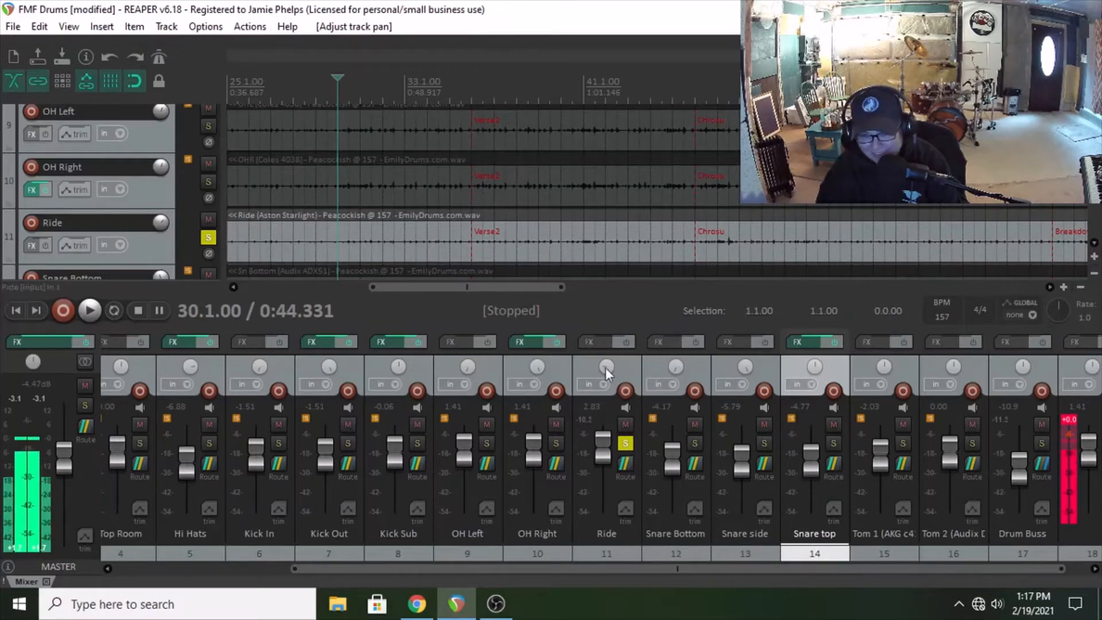
# - Play the soloed Ride at several points from bar 30 through the chorus and breakdown to bar 102 to check its level
pyautogui.press('space')
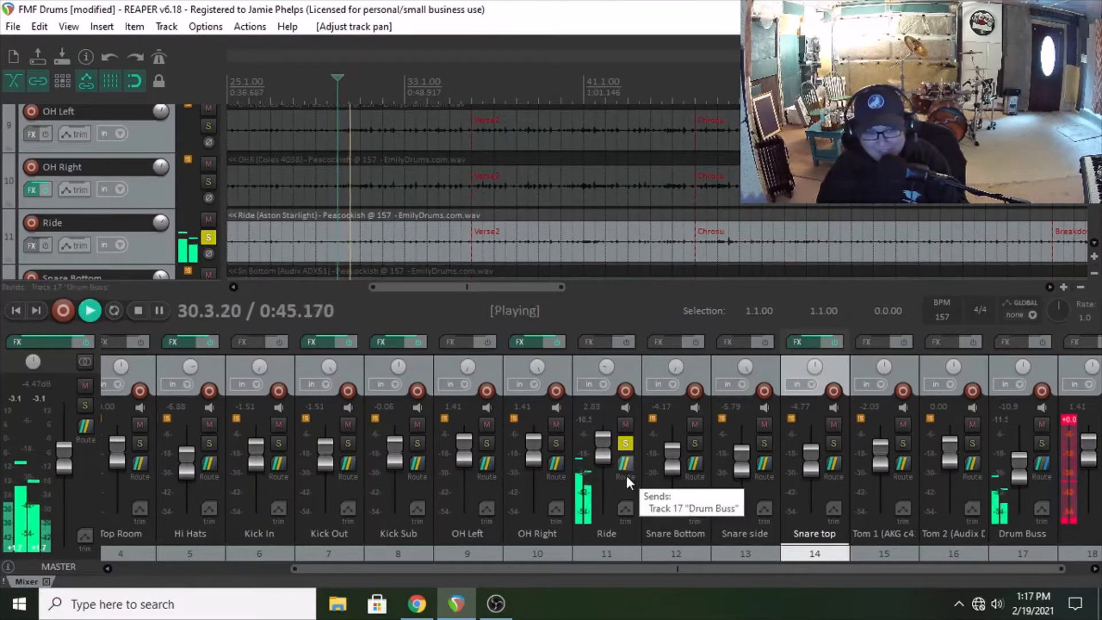
pyautogui.click(544, 256)
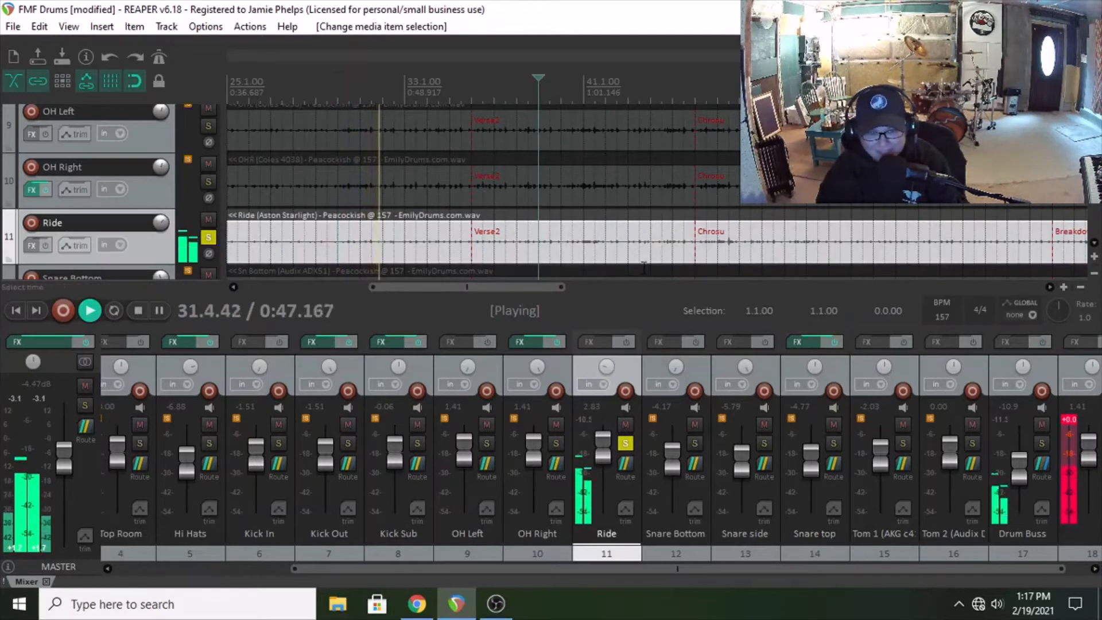
pyautogui.click(640, 274)
pyautogui.moveTo(533, 290); pyautogui.dragTo(566, 290)
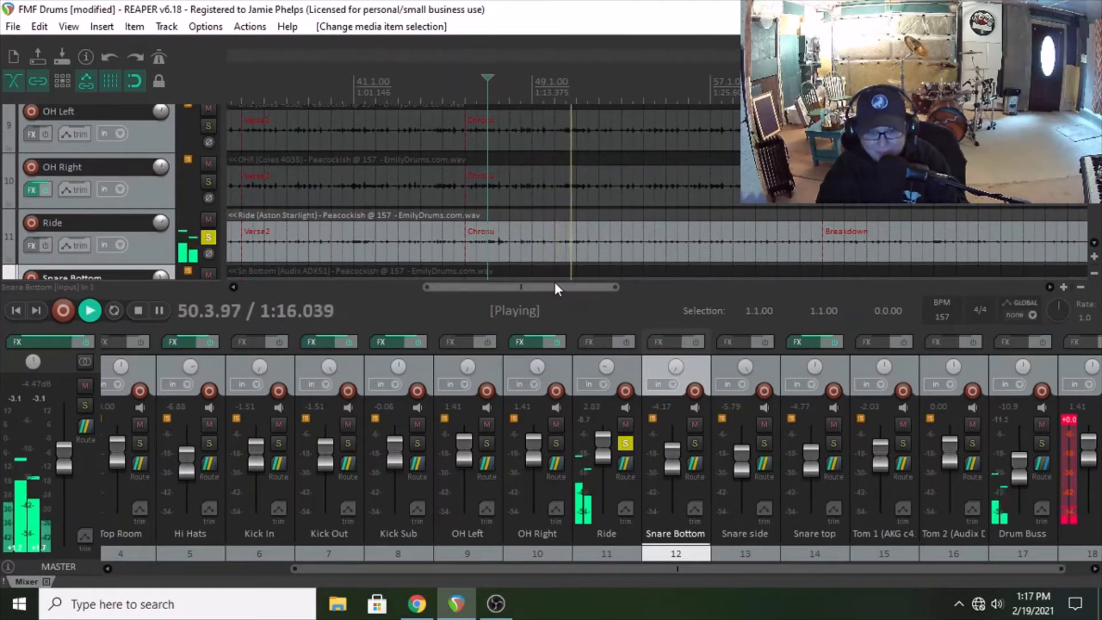
pyautogui.click(804, 257)
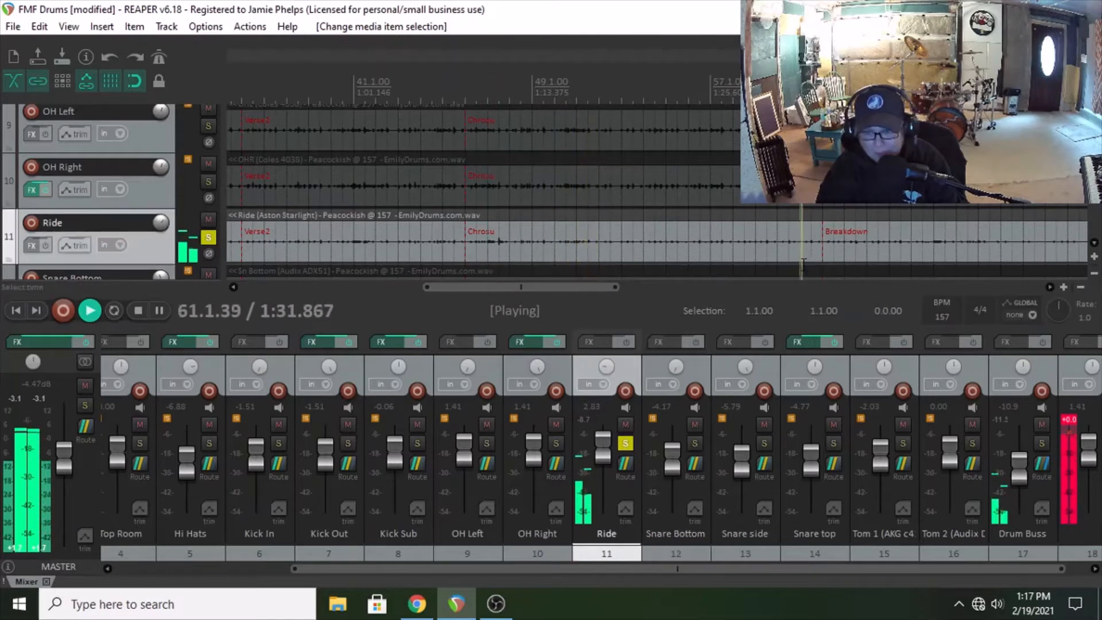
pyautogui.moveTo(581, 287); pyautogui.dragTo(644, 288)
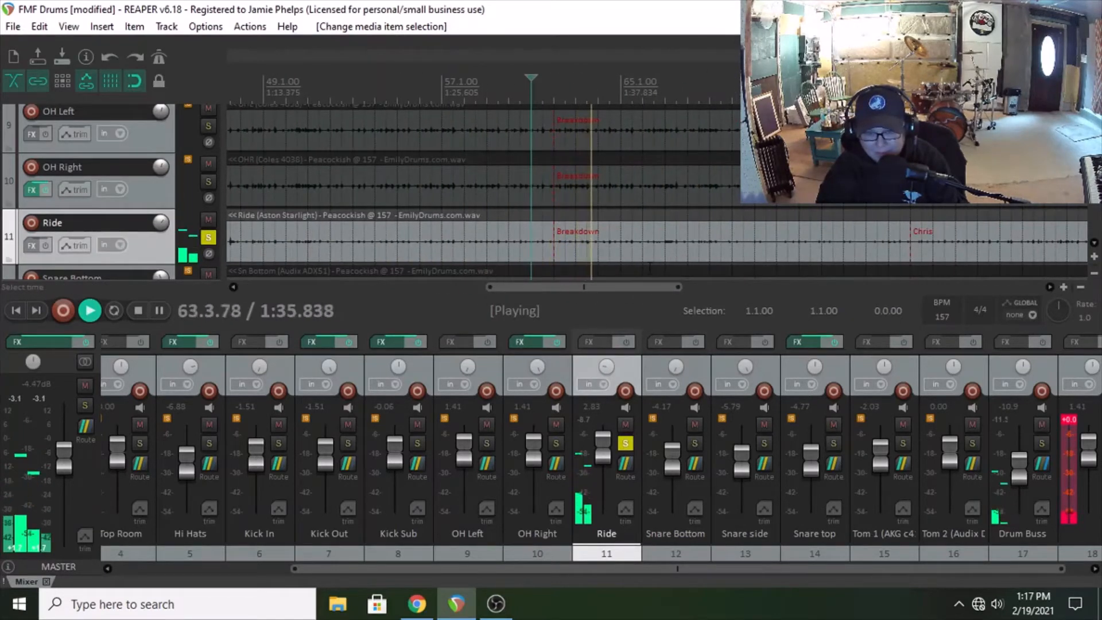
pyautogui.moveTo(574, 285); pyautogui.dragTo(668, 285)
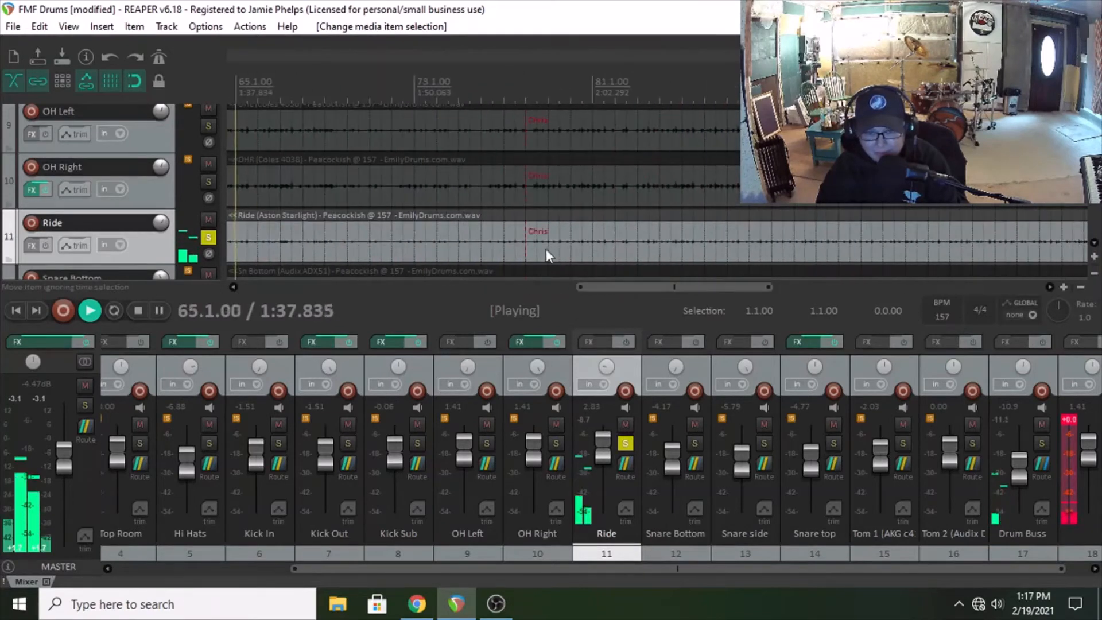
pyautogui.click(524, 261)
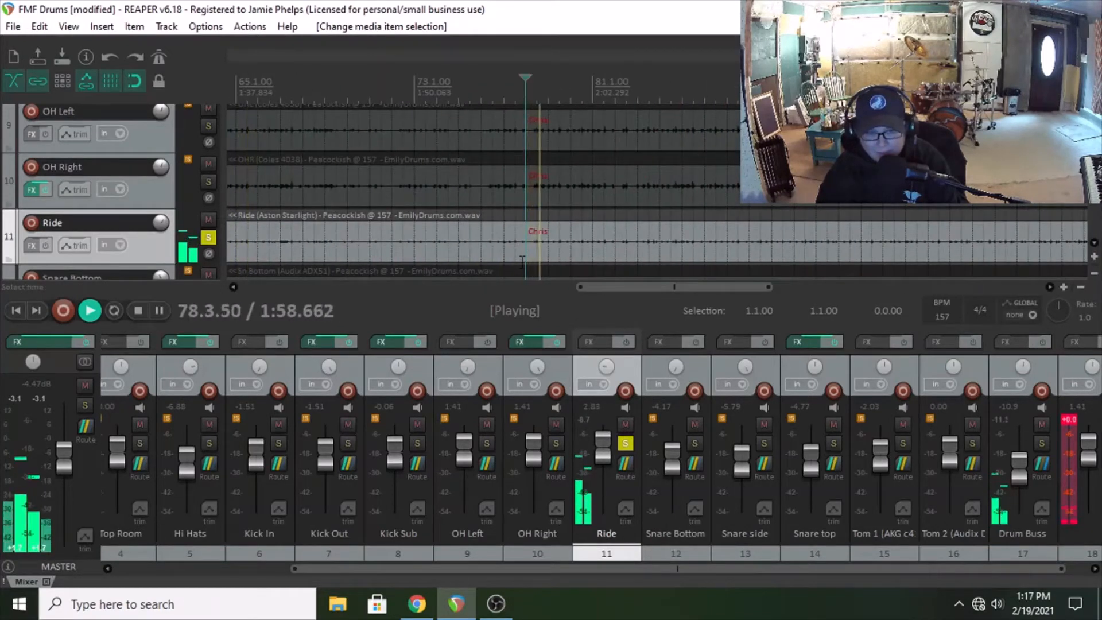
pyautogui.click(484, 266)
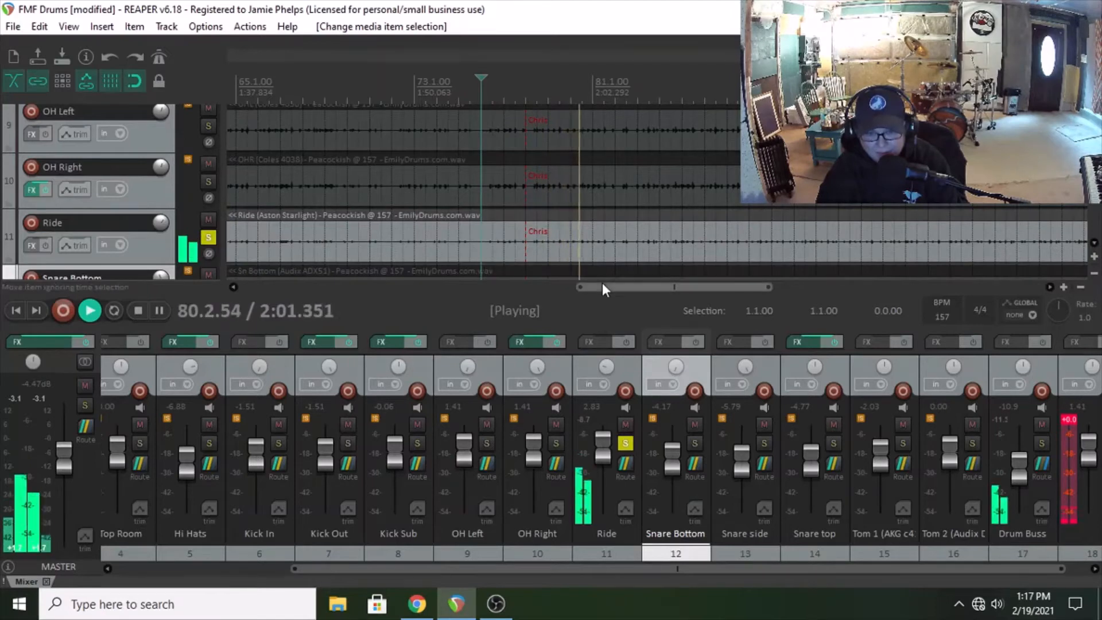
pyautogui.moveTo(603, 286); pyautogui.dragTo(644, 288)
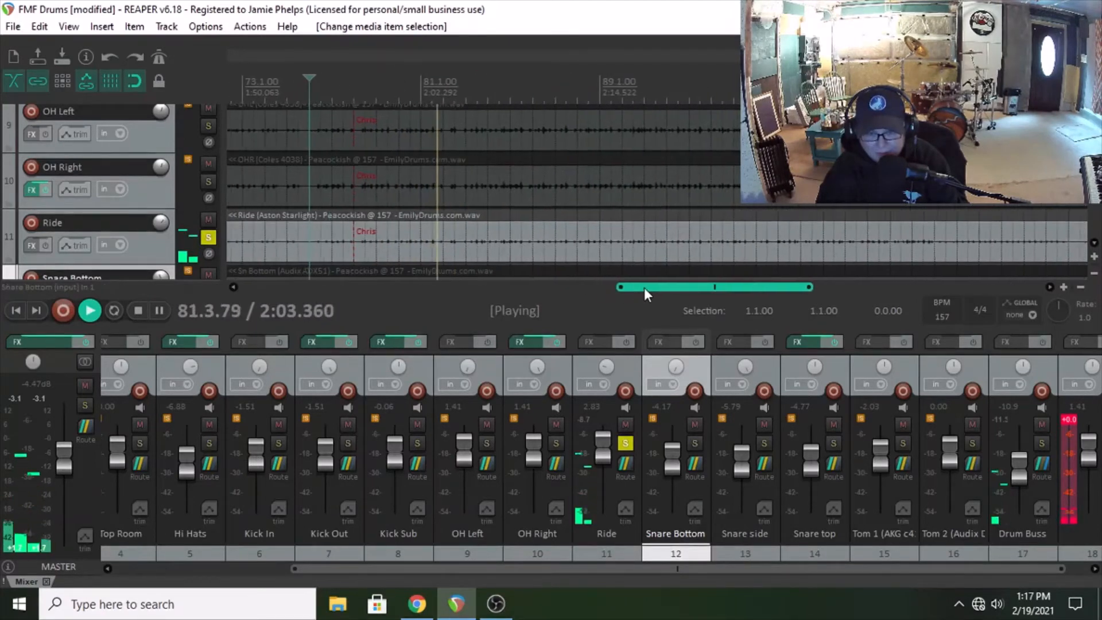
pyautogui.click(892, 263)
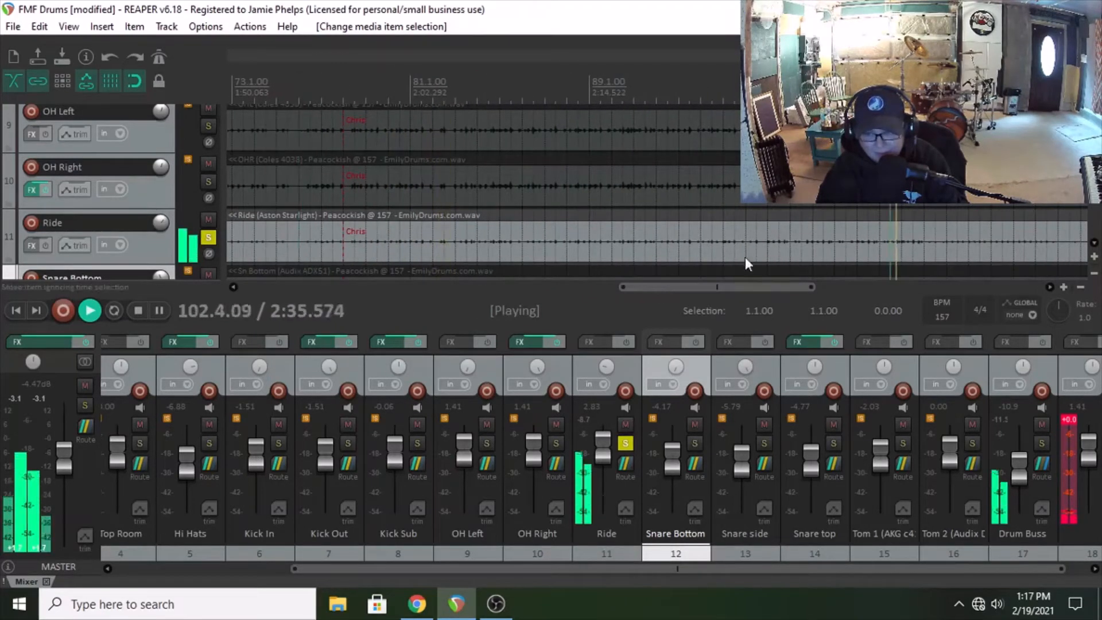
# - Stop playback, lower the Ride volume to 1.85 dB and unsolo the track
pyautogui.press('space')
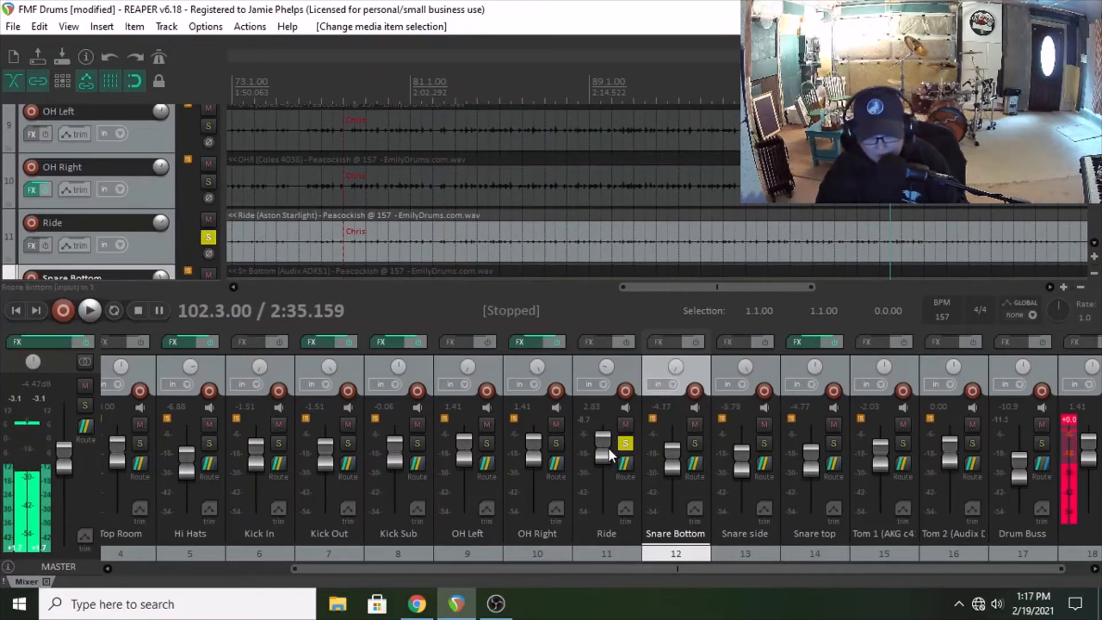
pyautogui.moveTo(607, 450); pyautogui.dragTo(607, 452)
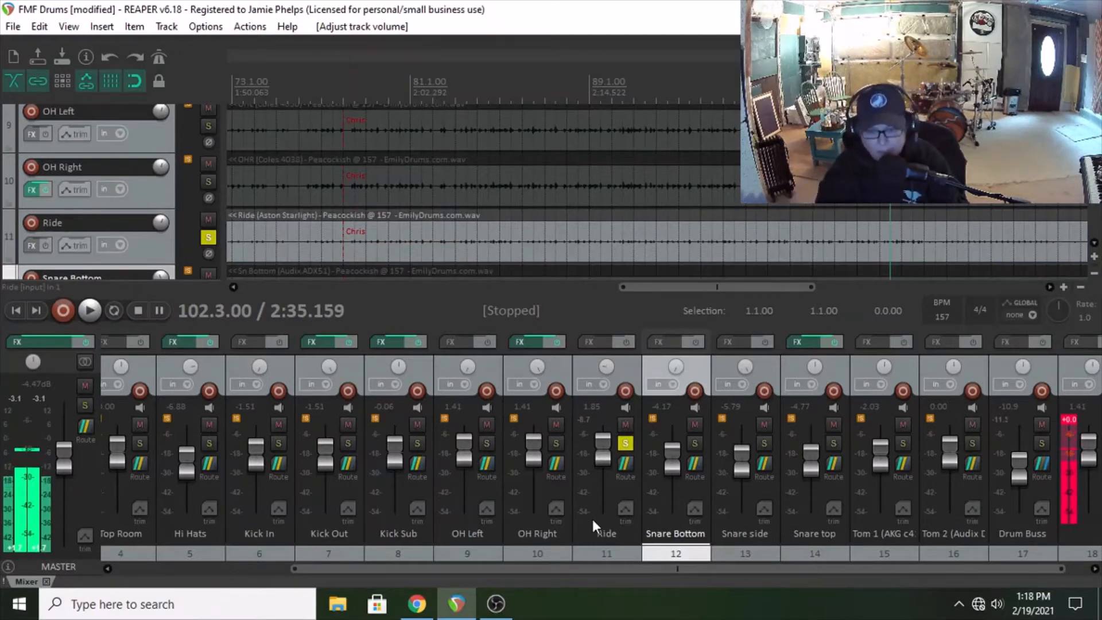
pyautogui.click(626, 442)
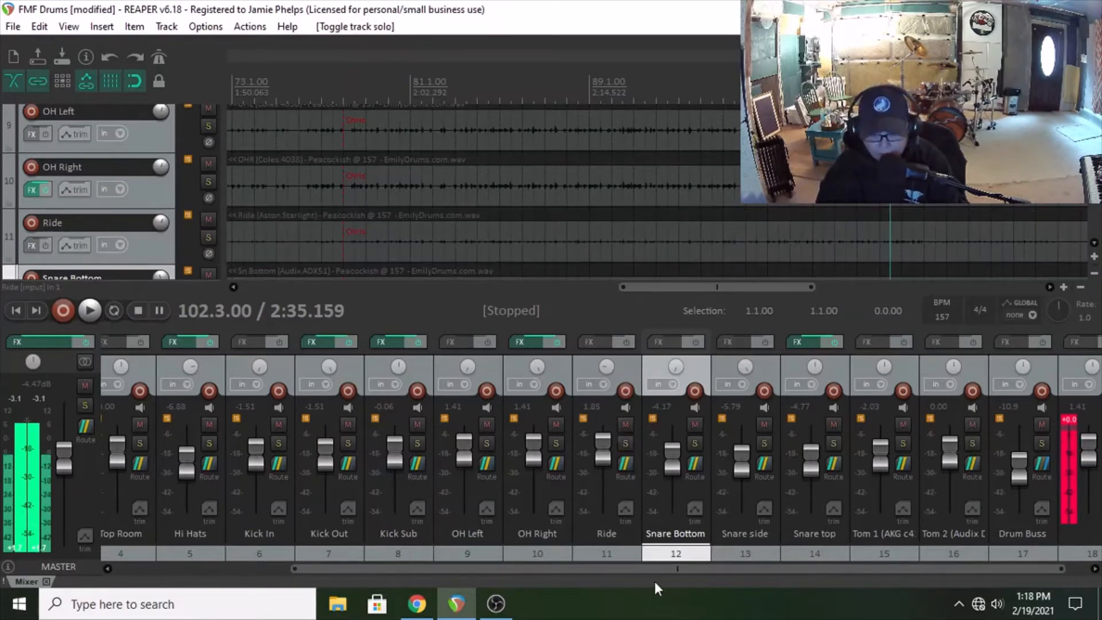
# - Solo Tom 1 and Tom 2, and place the edit cursor at 66.3.00 near the tom hits in the Breakdown
pyautogui.moveTo(659, 567); pyautogui.dragTo(772, 564)
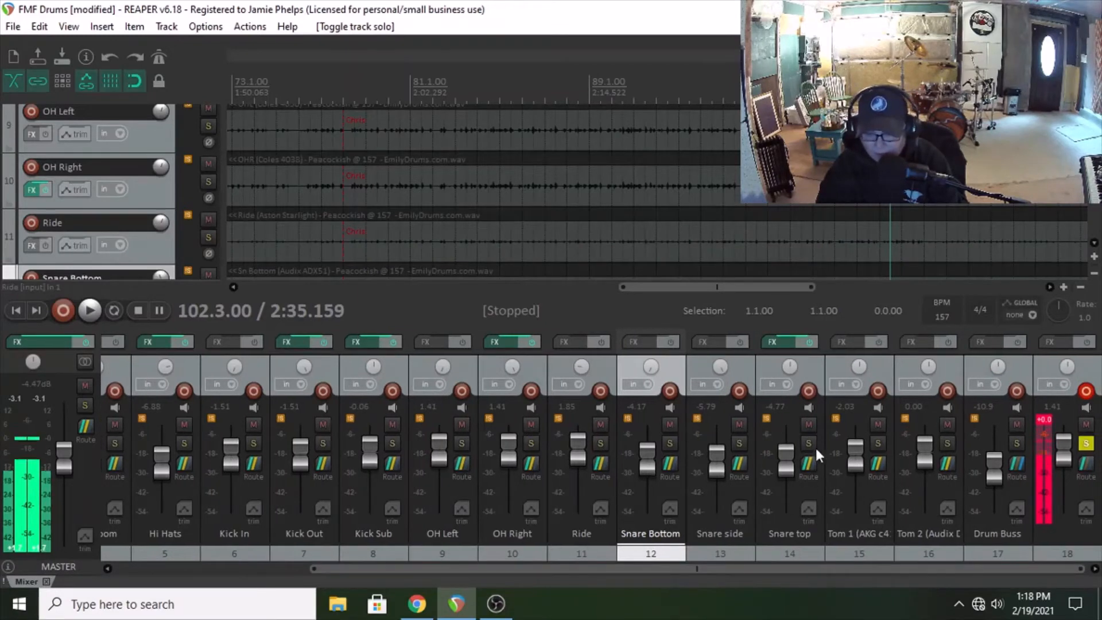
pyautogui.click(878, 444)
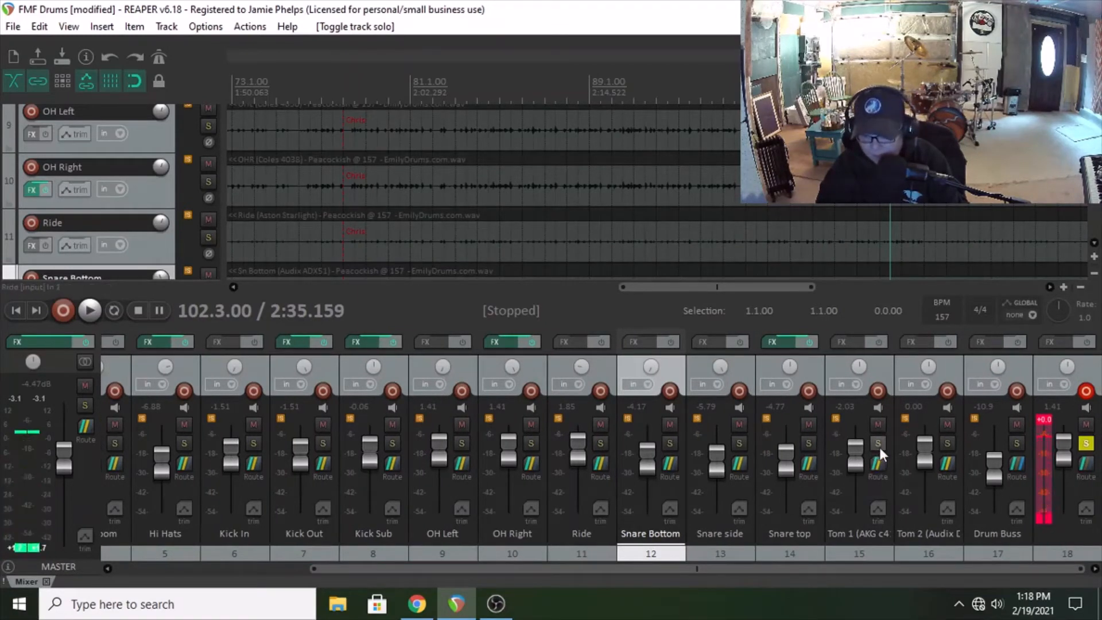
pyautogui.click(947, 445)
pyautogui.scroll(-5, 447, 181)
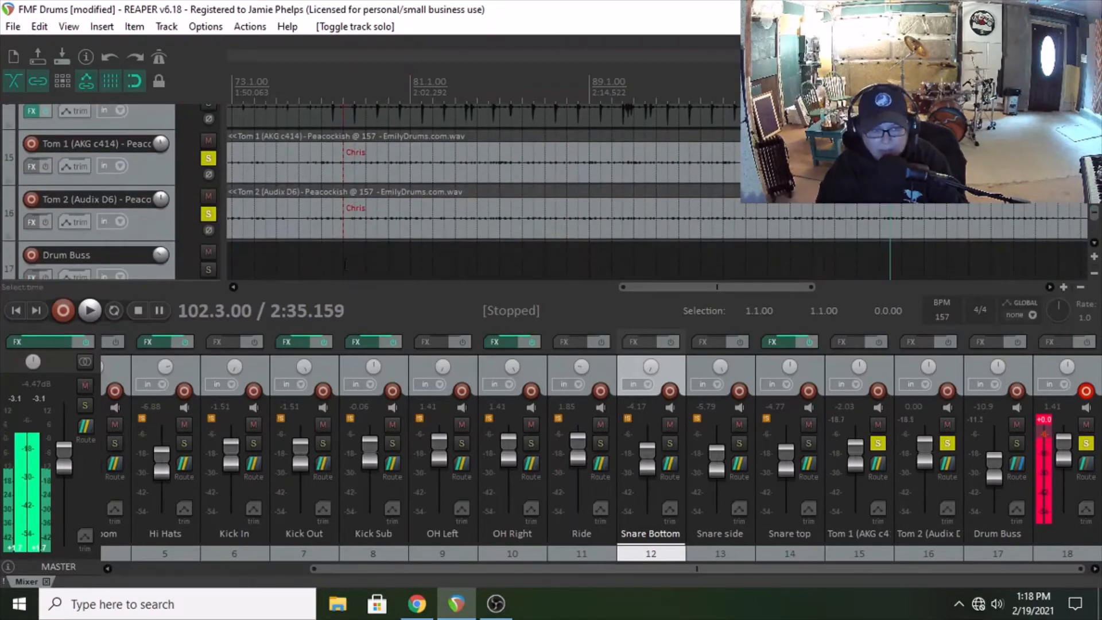
pyautogui.click(337, 254)
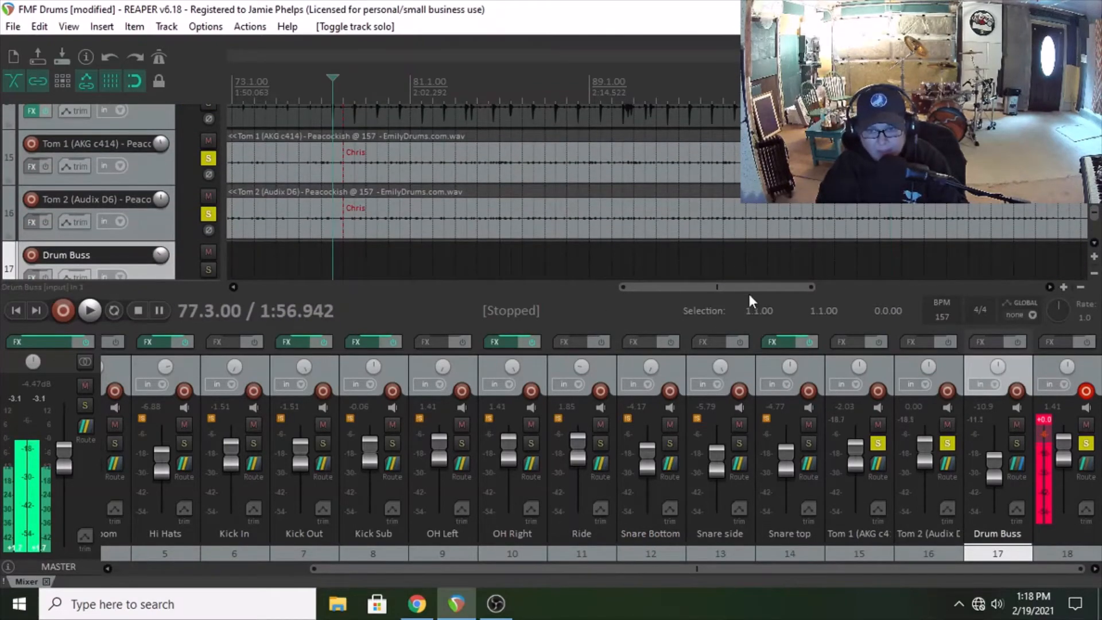
pyautogui.moveTo(749, 289); pyautogui.dragTo(624, 290)
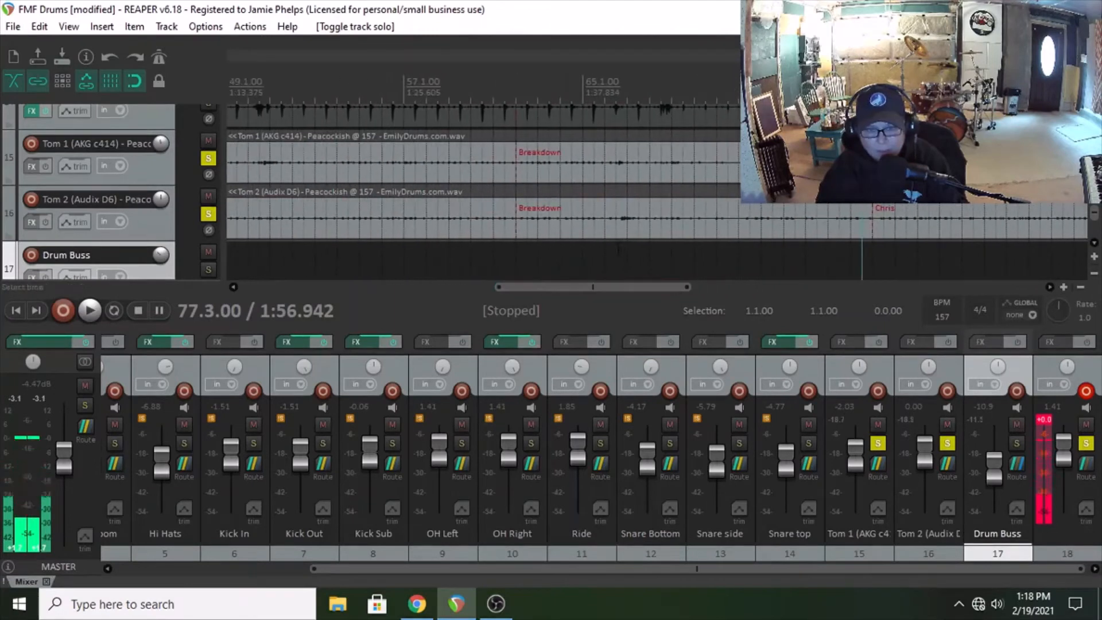
pyautogui.click(617, 250)
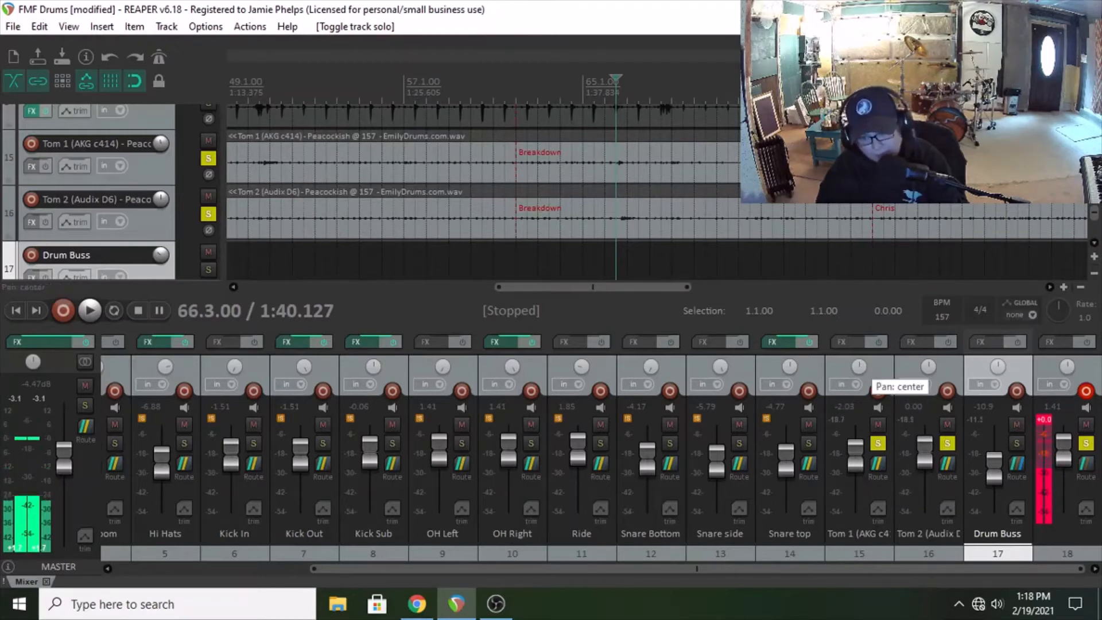
# - Pan Tom 1 to the right and Tom 2 to the left, and play the soloed toms from bar 66
pyautogui.moveTo(859, 366); pyautogui.dragTo(859, 368)
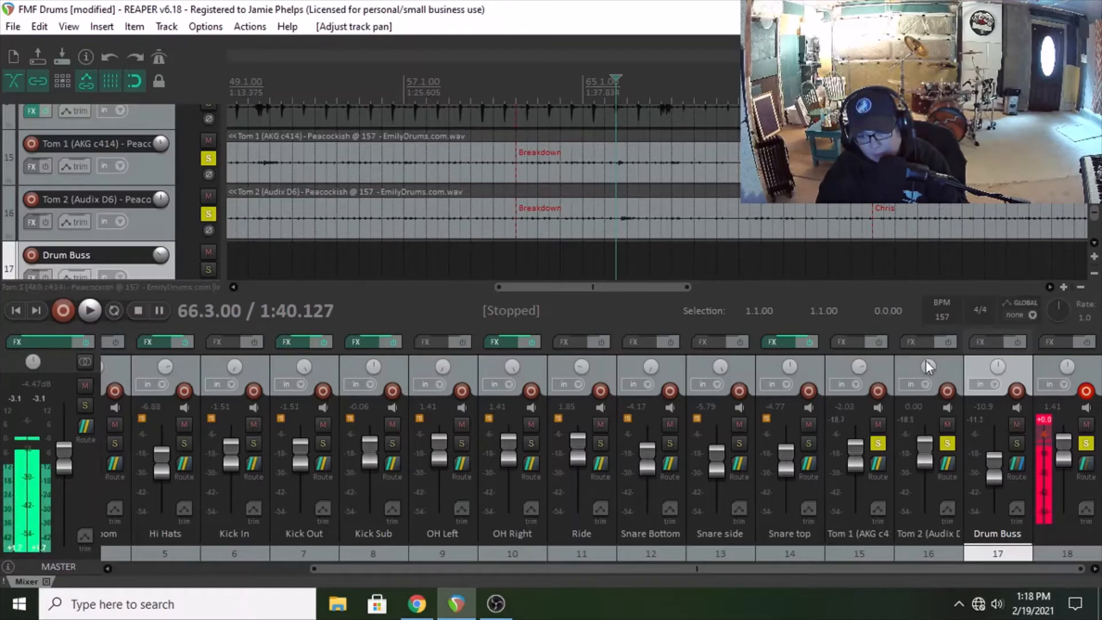
pyautogui.moveTo(925, 360)
pyautogui.moveTo(926, 360); pyautogui.dragTo(926, 373)
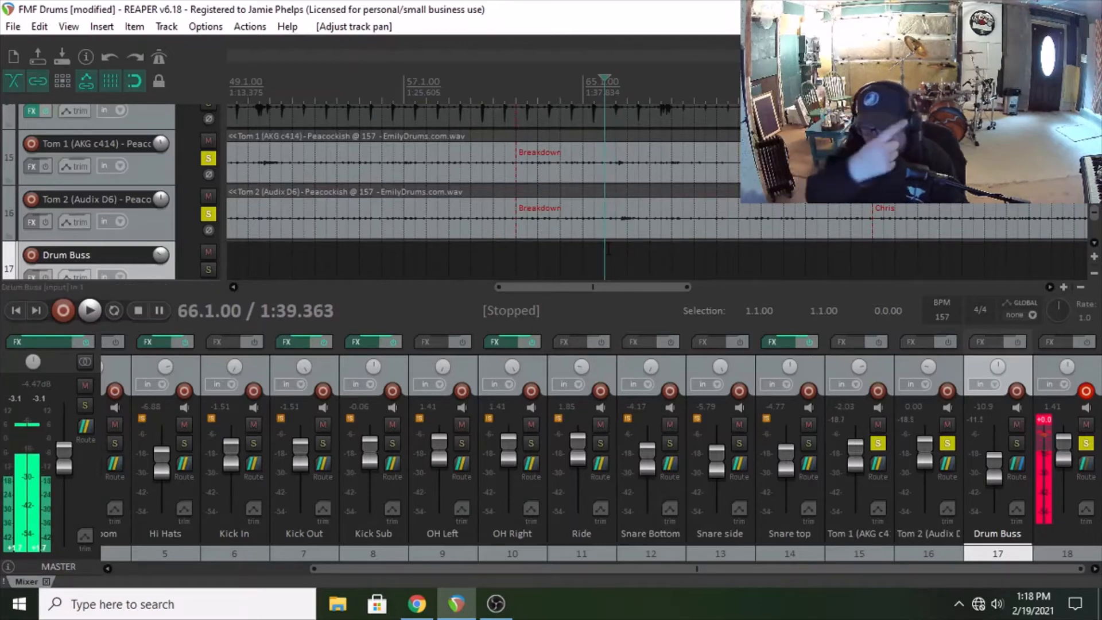
pyautogui.press('space')
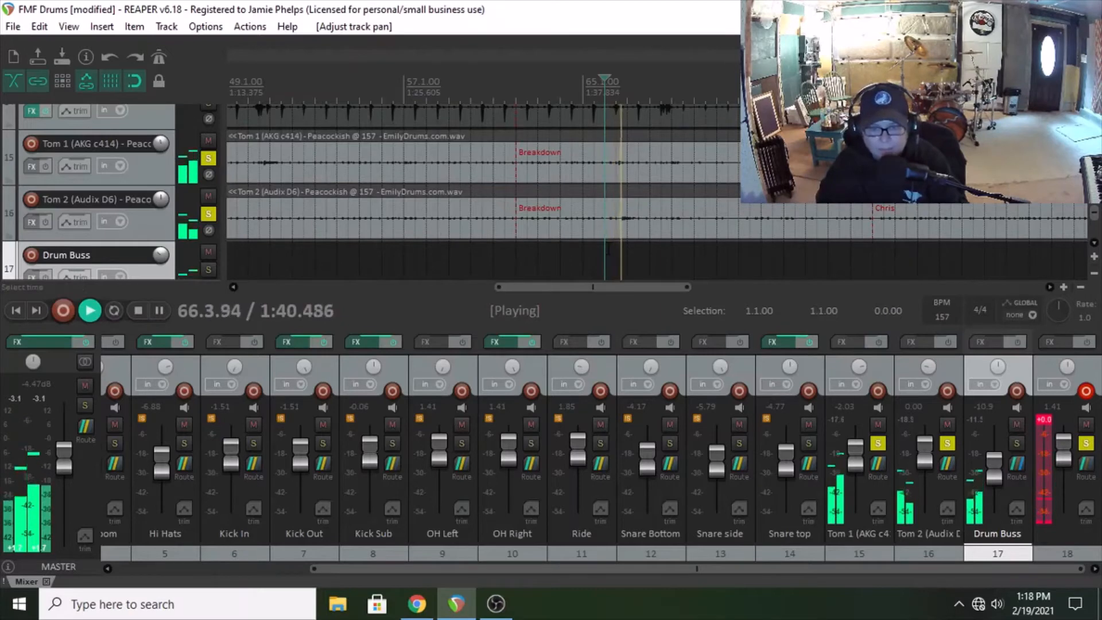
pyautogui.click(607, 250)
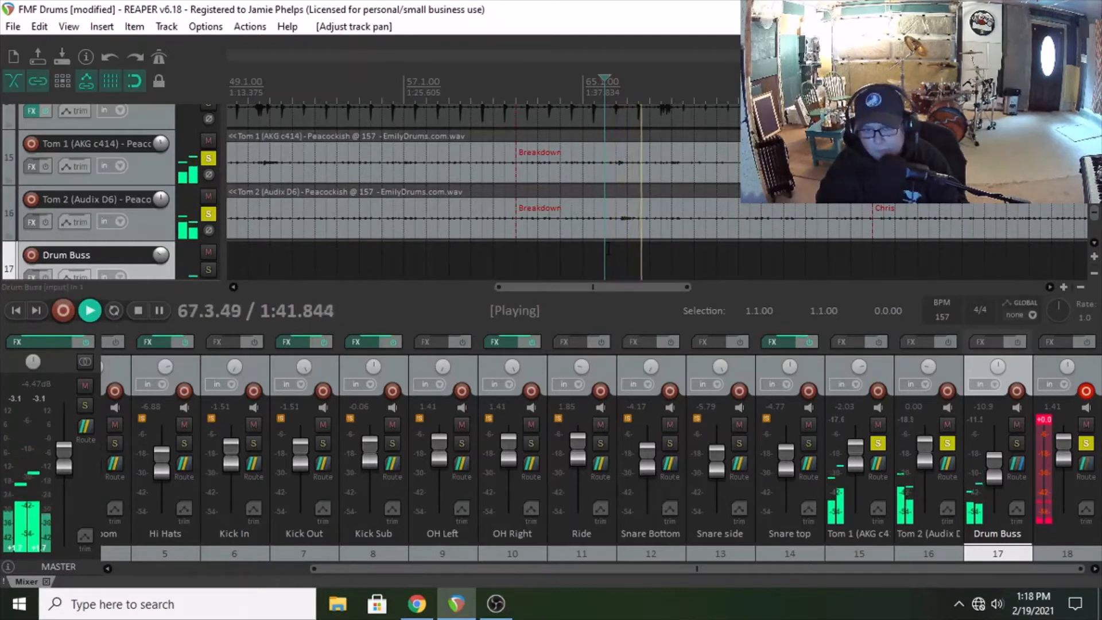
# - Replay the soloed toms from bar 66 and raise the Tom 1 volume to 1.41 dB
pyautogui.click(607, 250)
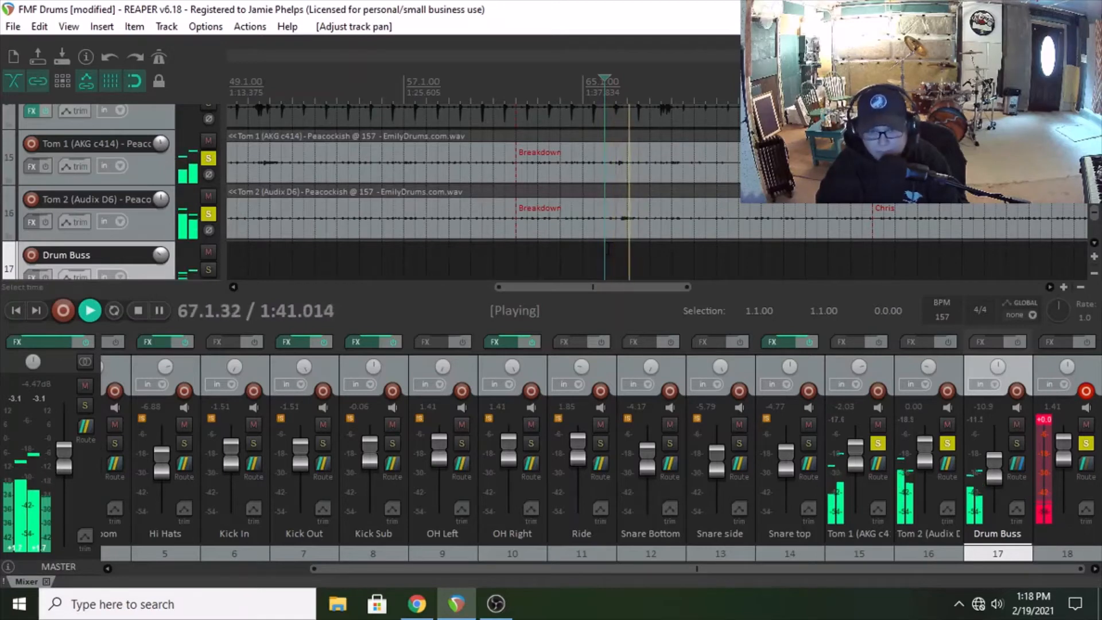
pyautogui.press('space')
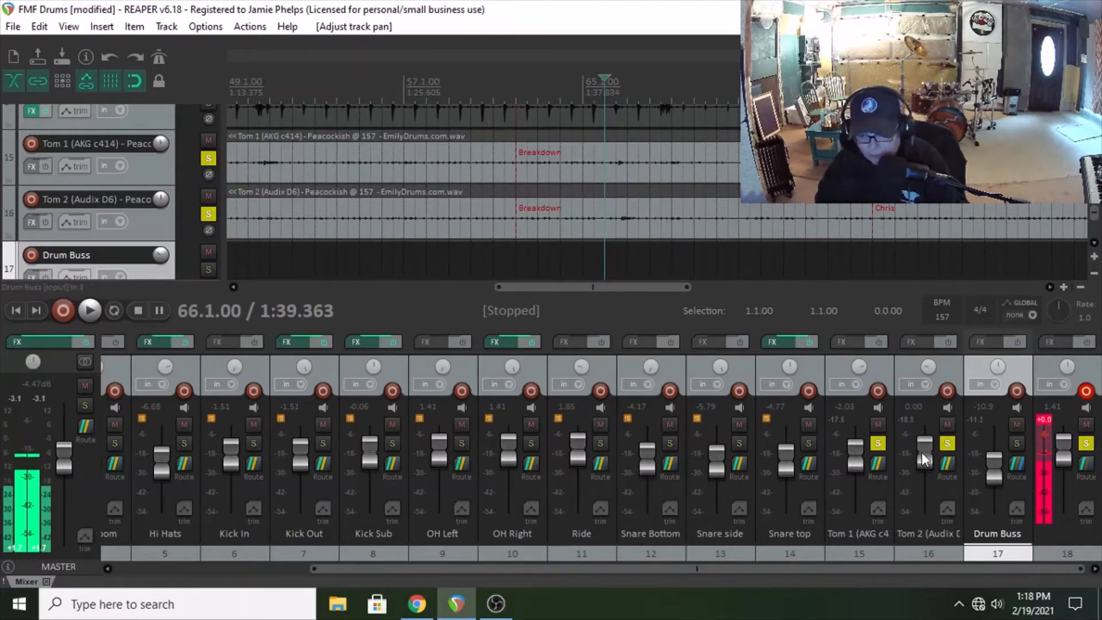
pyautogui.press('space')
pyautogui.moveTo(858, 463); pyautogui.dragTo(858, 457)
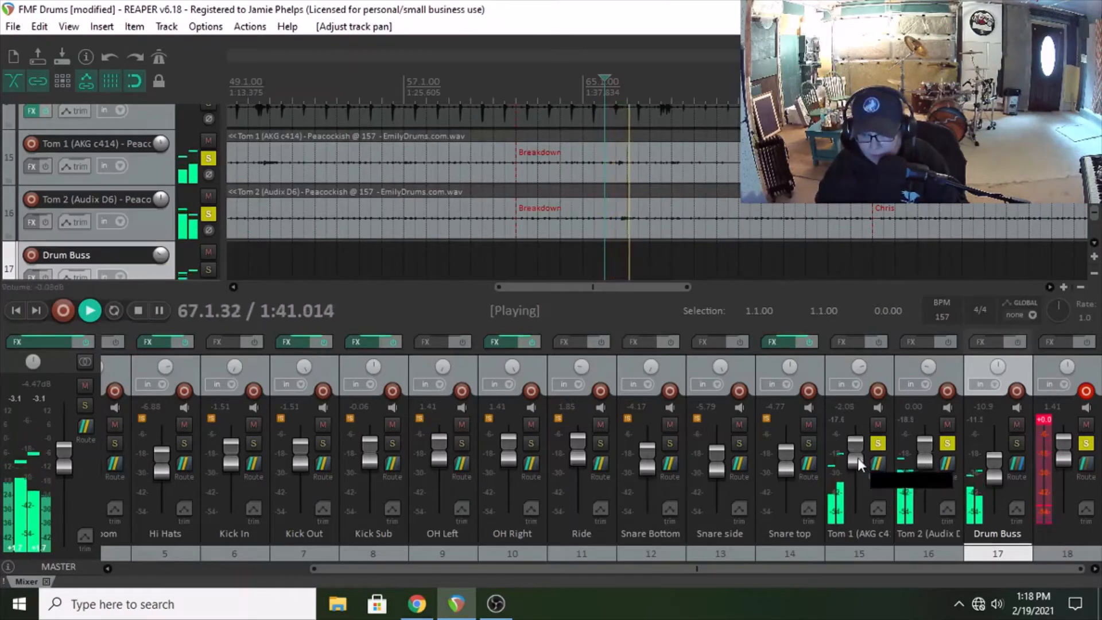
# - Try raising the Tom 2 volume to 4.23 dB while replaying the soloed toms from bar 66
pyautogui.moveTo(928, 458); pyautogui.dragTo(928, 456)
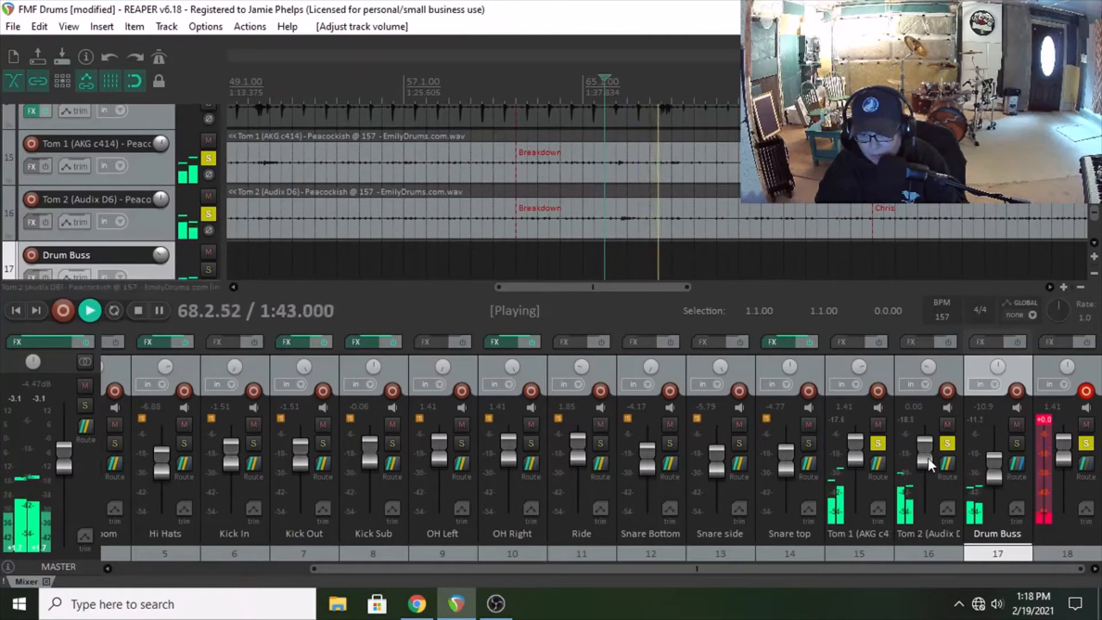
pyautogui.doubleClick(925, 454)
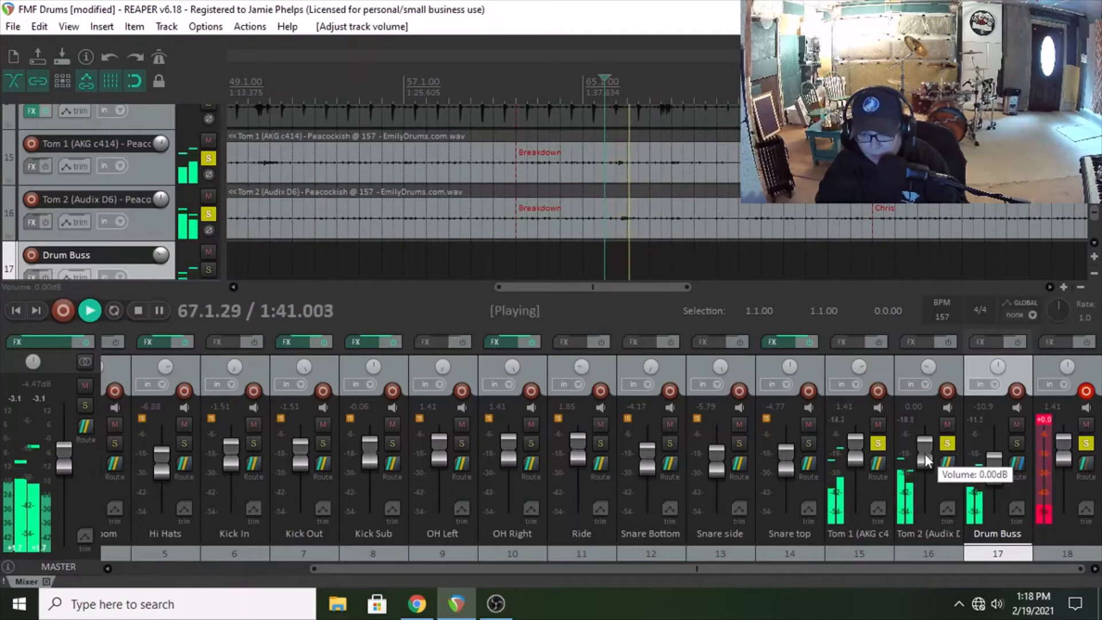
pyautogui.press('space')
pyautogui.press('space')
pyautogui.moveTo(924, 456); pyautogui.dragTo(923, 453)
pyautogui.press('space')
pyautogui.press('space')
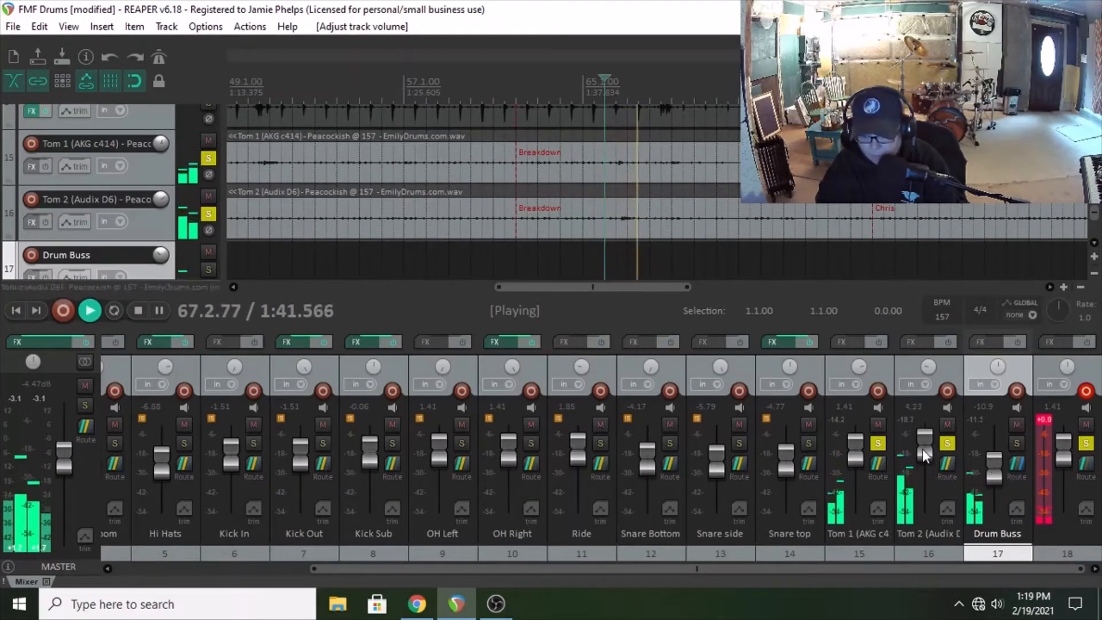
pyautogui.moveTo(923, 453); pyautogui.dragTo(923, 451)
pyautogui.press('space')
pyautogui.press('space')
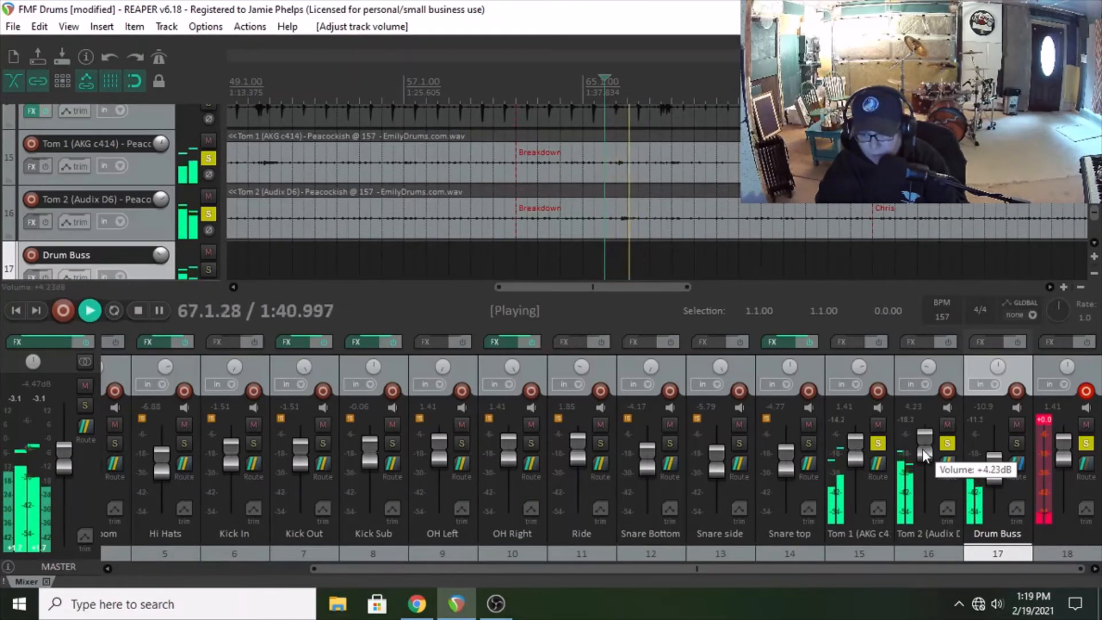
# - Set the Tom 2 volume to 1.41 dB, replay the toms from bar 66 and stop playback
pyautogui.moveTo(923, 454); pyautogui.dragTo(924, 457)
pyautogui.press('space')
pyautogui.press('space')
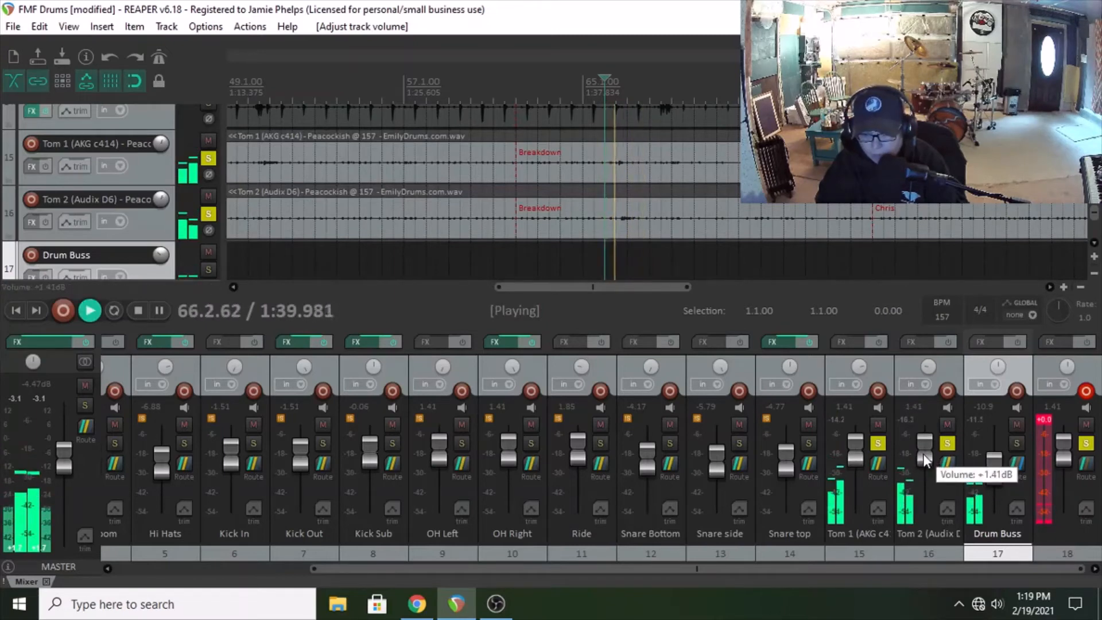
pyautogui.press('space')
# - Solo OH Left and OH Right along with the toms and play them together twice from bar 66
pyautogui.moveTo(456, 445); pyautogui.dragTo(531, 444)
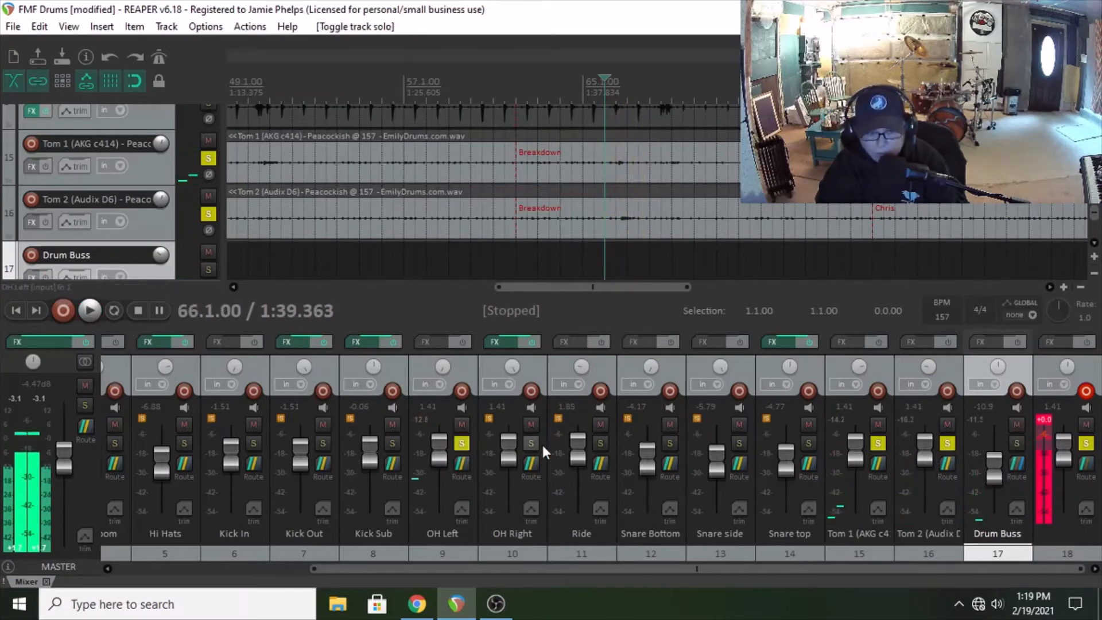
pyautogui.press('space')
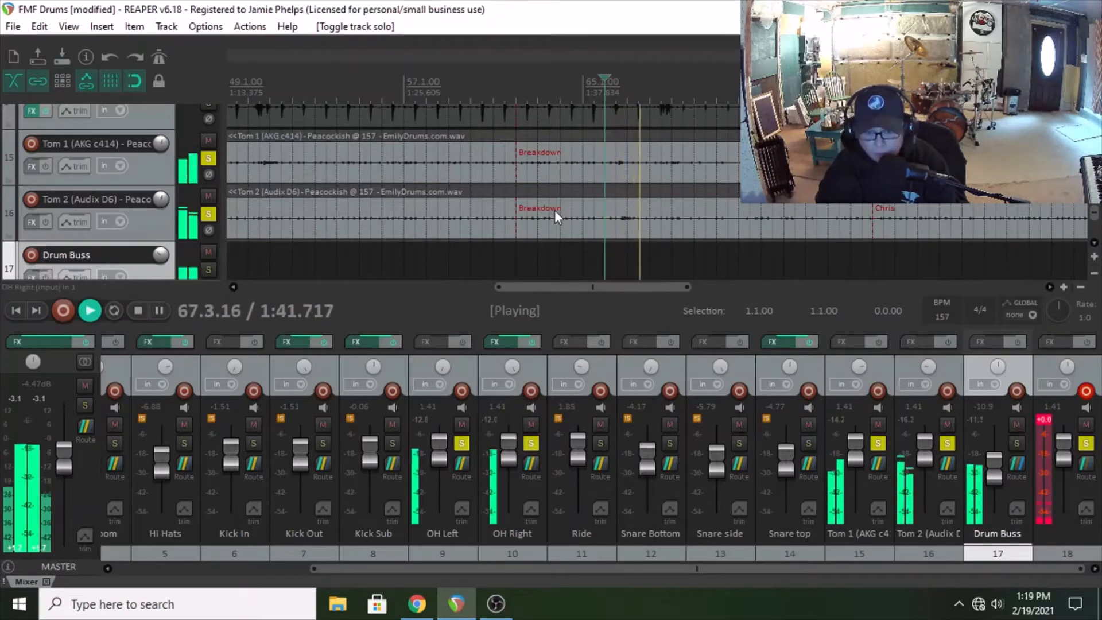
pyautogui.press('space')
pyautogui.press('space')
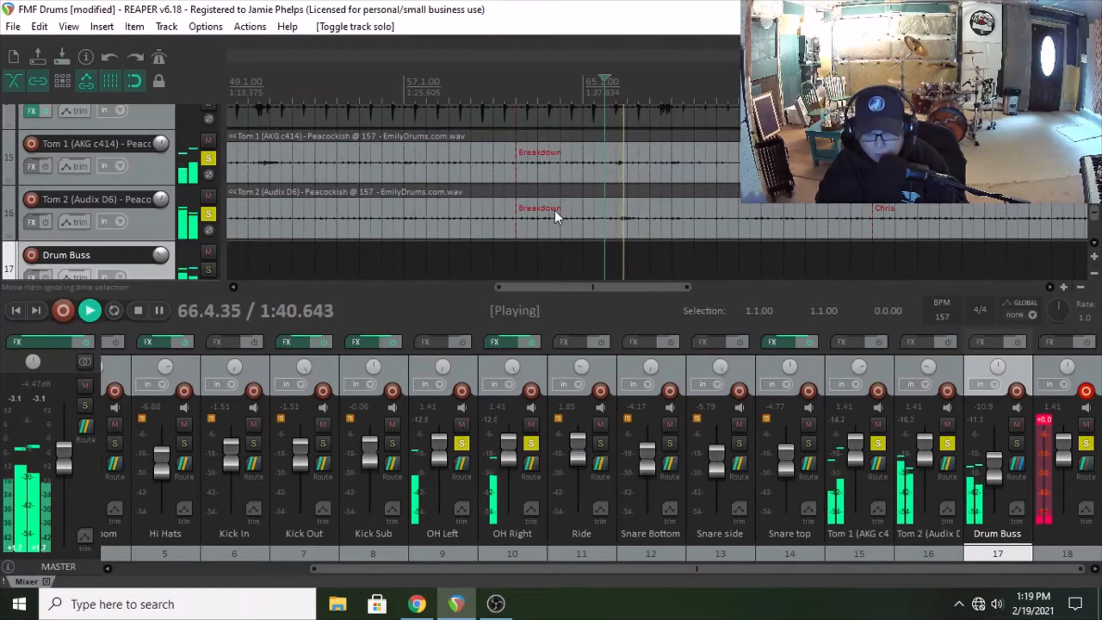
pyautogui.press('space')
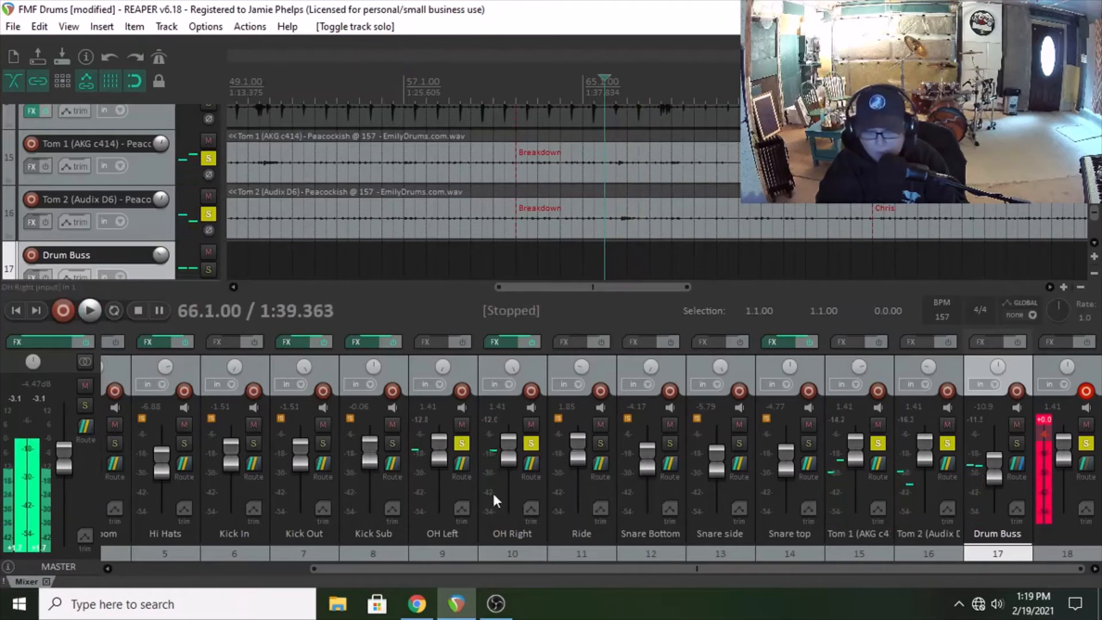
# - Unsolo the overhead and tom tracks
pyautogui.click(877, 443)
pyautogui.click(947, 443)
pyautogui.click(1086, 443)
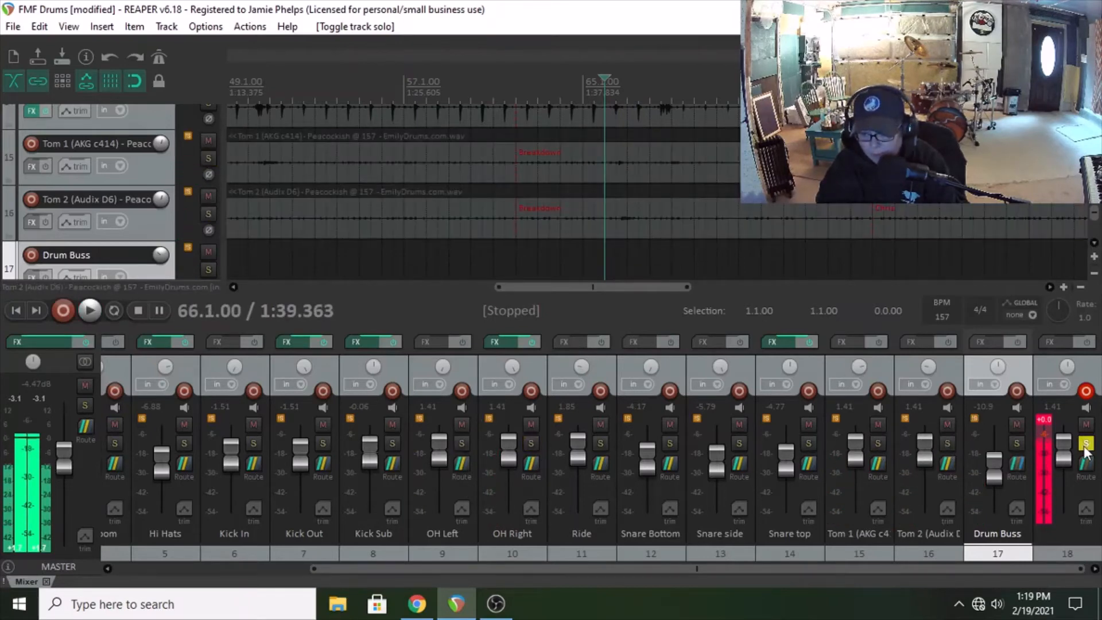
# - Solo the Room 1, Room 2 and Room 3 tracks
pyautogui.moveTo(862, 567); pyautogui.dragTo(643, 564)
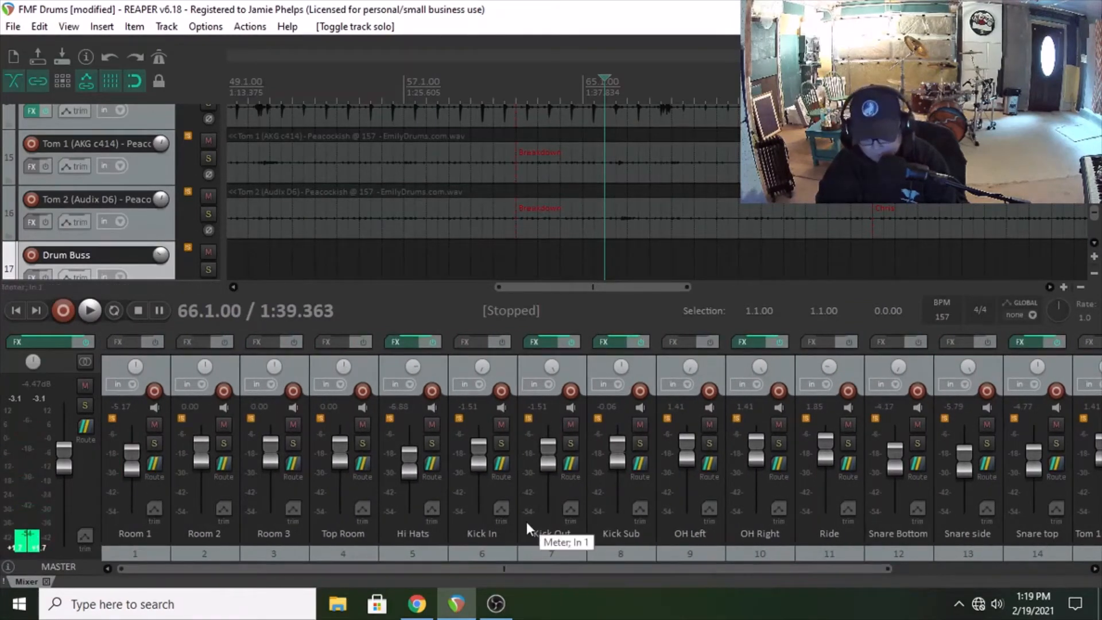
pyautogui.click(154, 443)
pyautogui.click(224, 443)
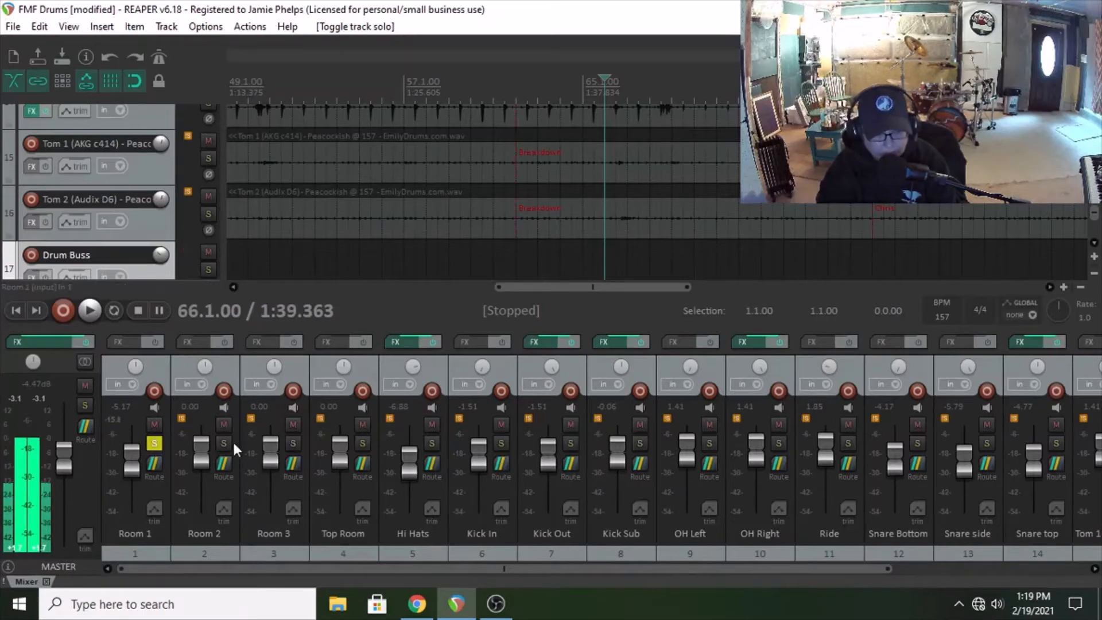
pyautogui.click(294, 444)
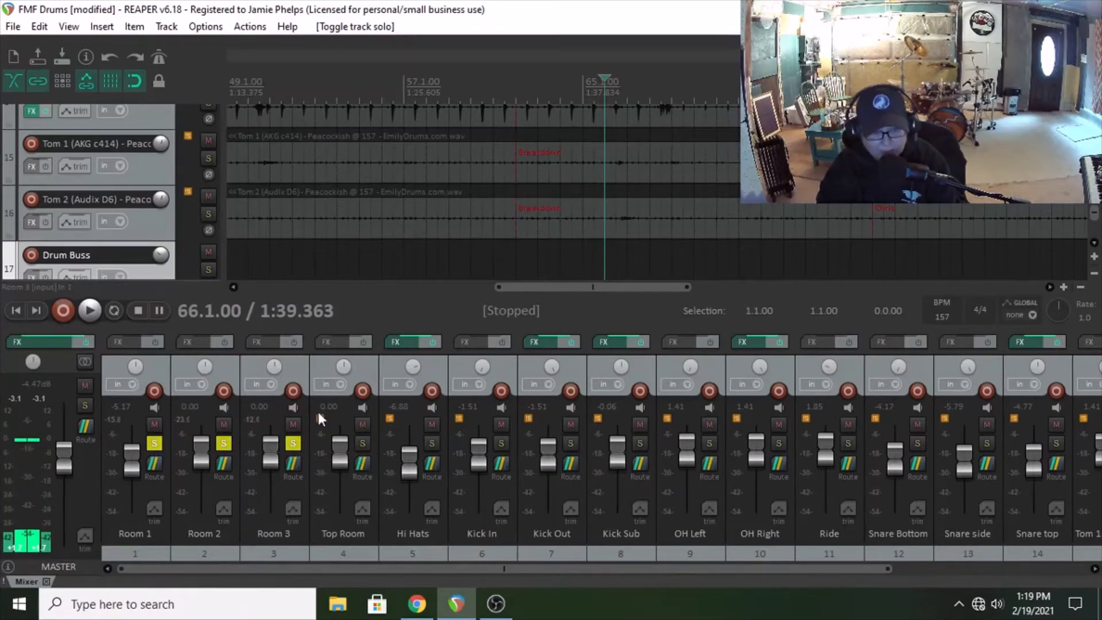
# - Place the edit cursor at 2.3.00 before the first verse and play the soloed room tracks from there
pyautogui.moveTo(1093, 216); pyautogui.dragTo(1093, 109)
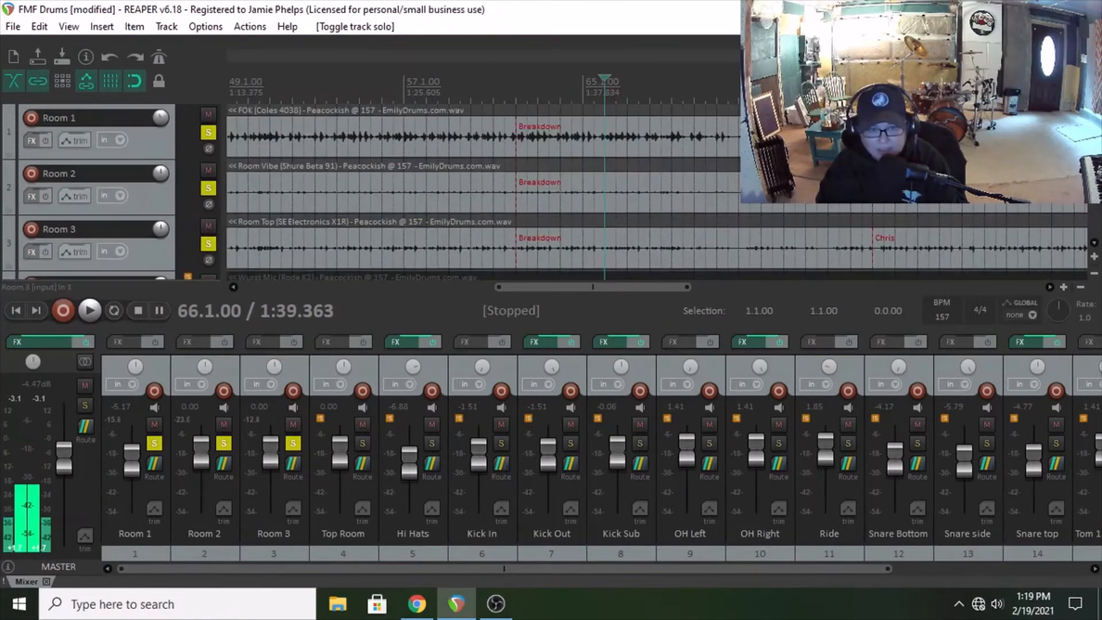
pyautogui.moveTo(529, 288); pyautogui.dragTo(248, 287)
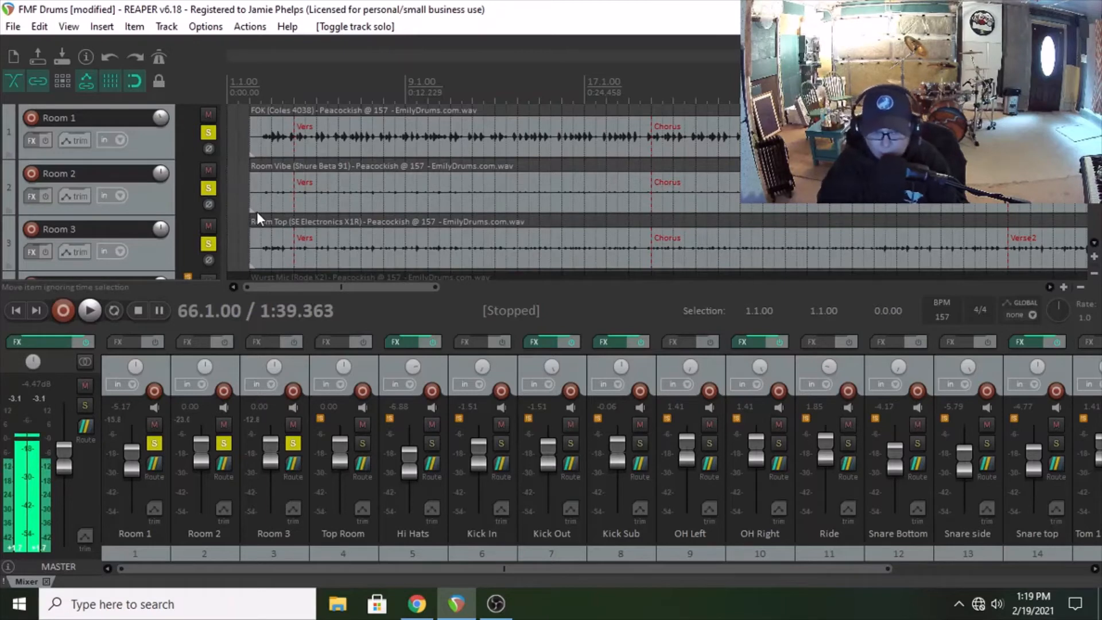
pyautogui.click(261, 160)
pyautogui.press('space')
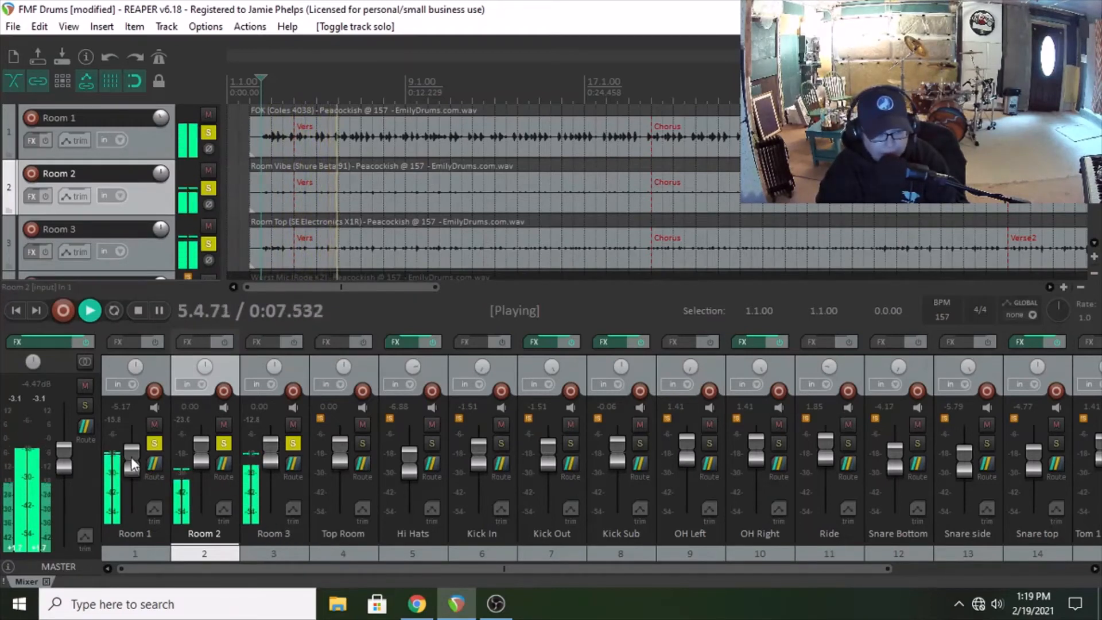
# - Unsolo Room 2 and Room 3, and lower the Room 1 volume to -8.53 dB during playback
pyautogui.click(224, 444)
pyautogui.click(293, 444)
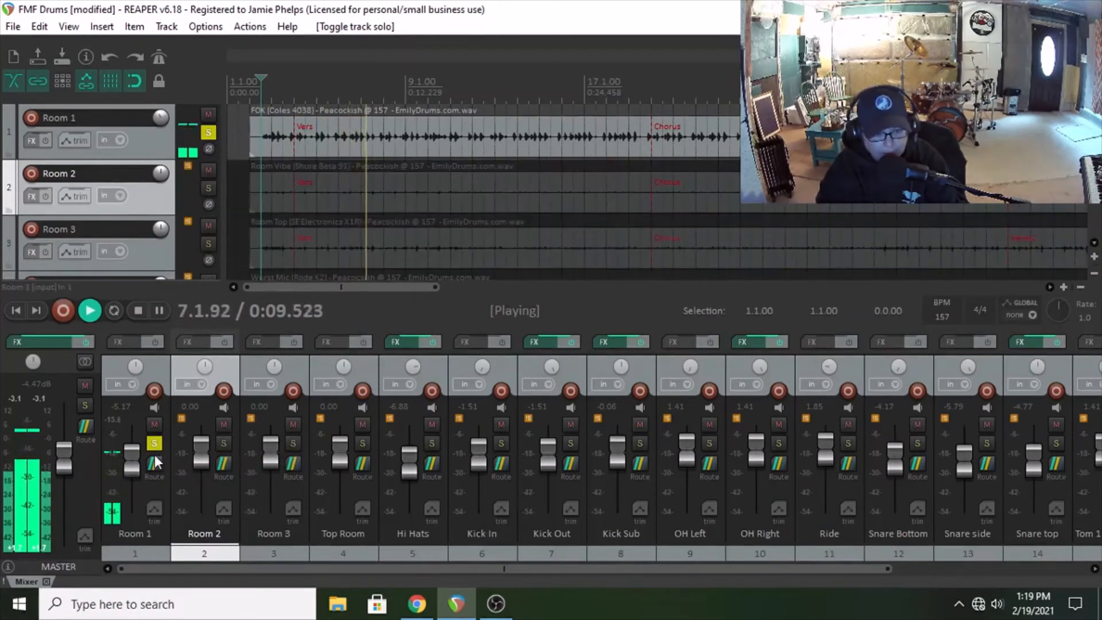
pyautogui.scroll(-4, 134, 462)
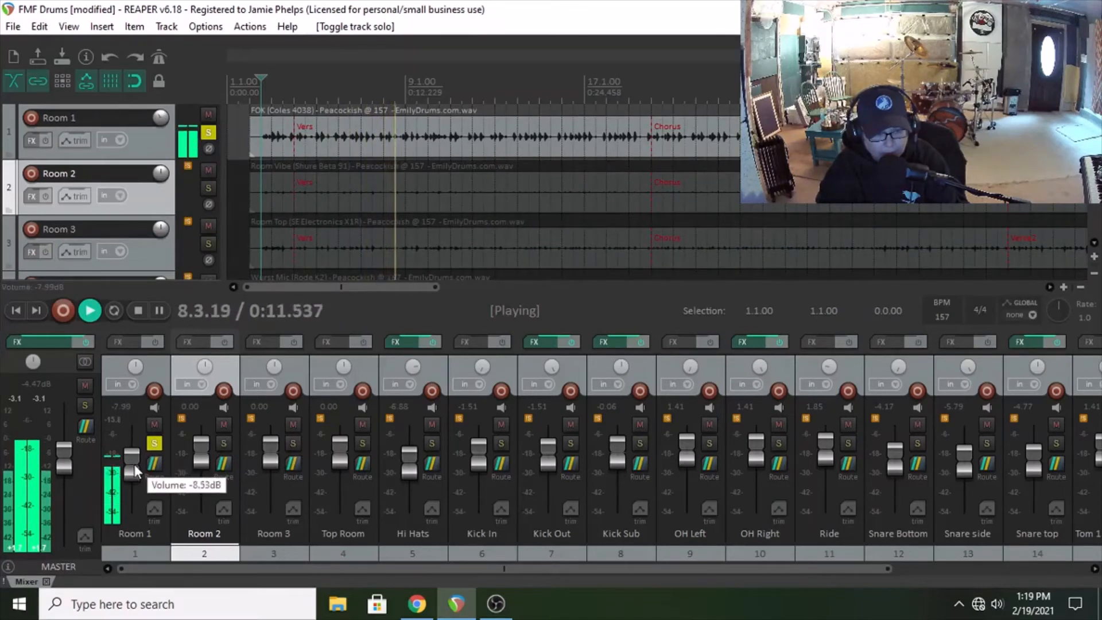
# - Solo Room 2 and Room 3 again, lower the Room 2 volume to -4.12 dB and stop playback
pyautogui.click(225, 443)
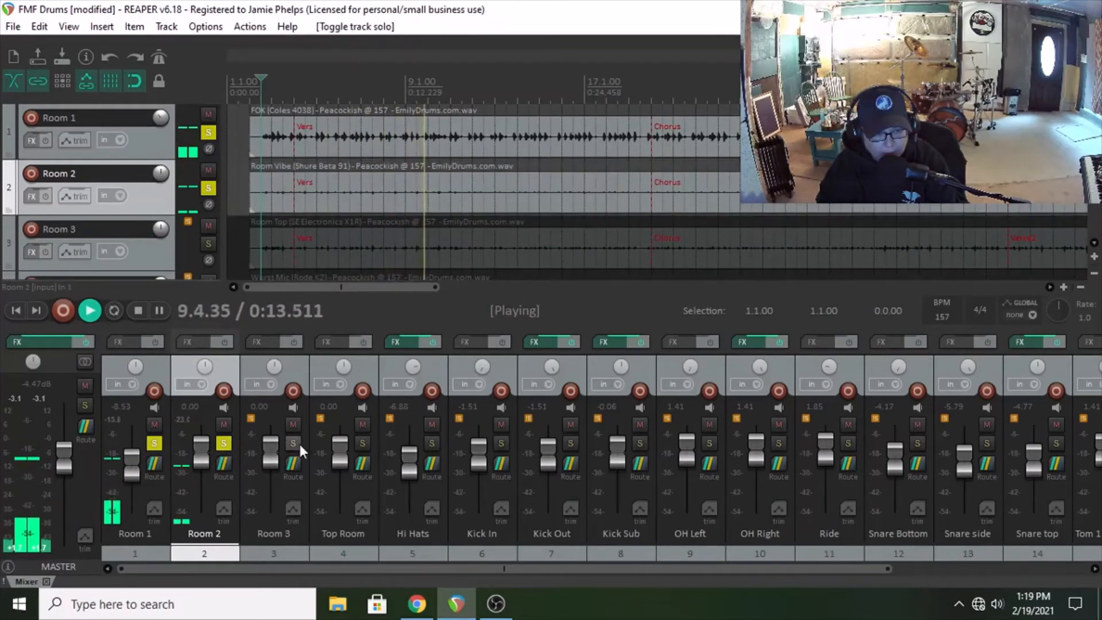
pyautogui.click(295, 444)
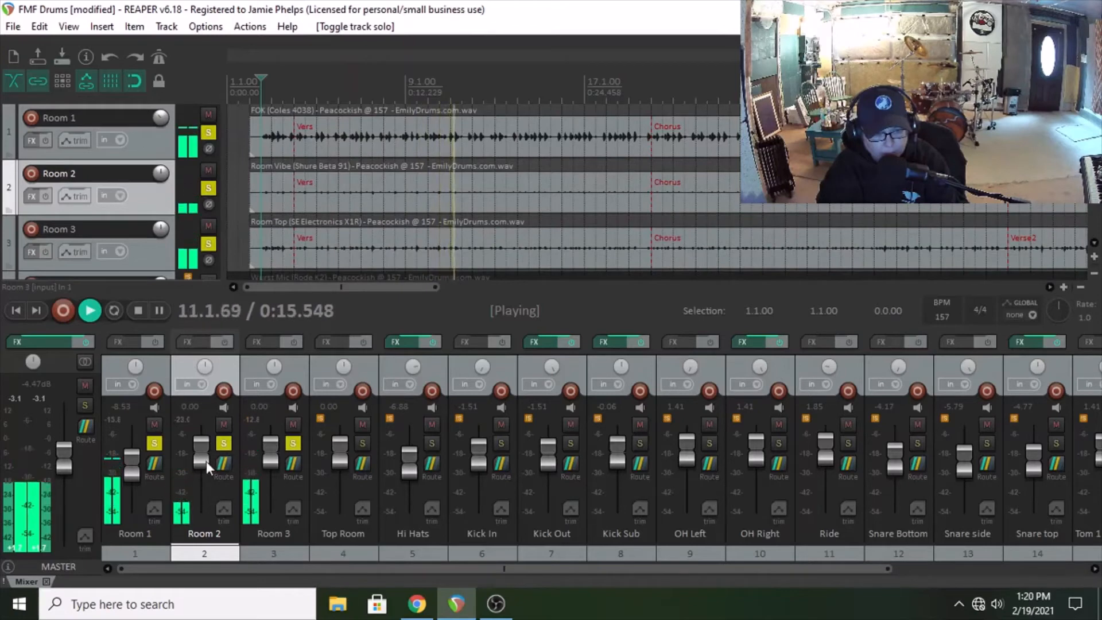
pyautogui.scroll(-5, 204, 454)
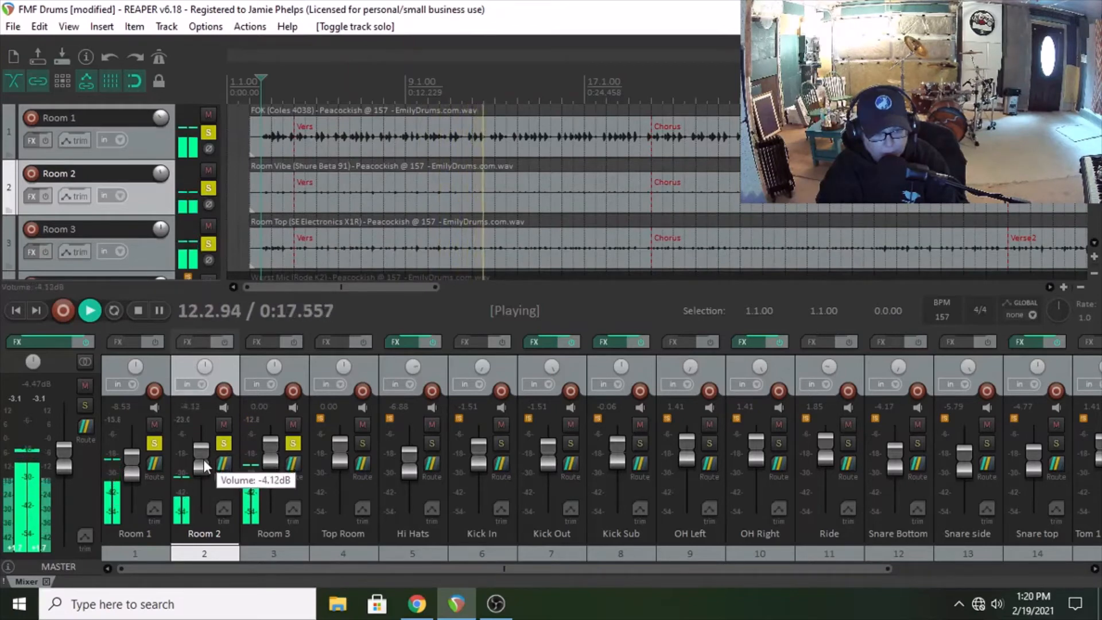
pyautogui.press('space')
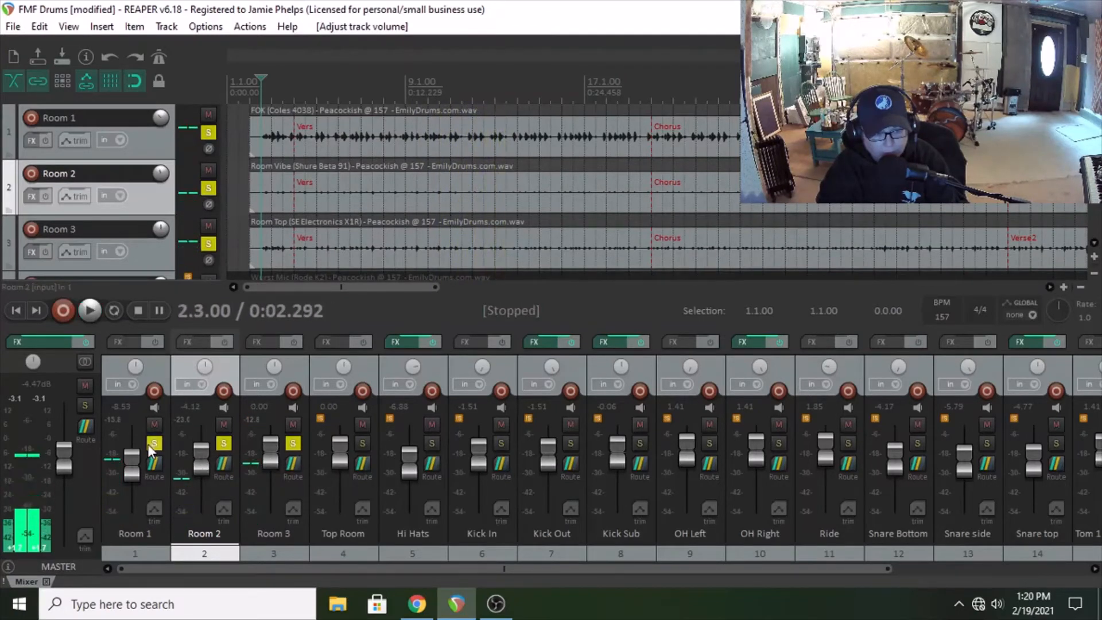
# - Unsolo Room 1, lower Room 3 to -3.58 dB during playback, and pan Room 2 left and Room 3 right
pyautogui.click(155, 443)
pyautogui.press('space')
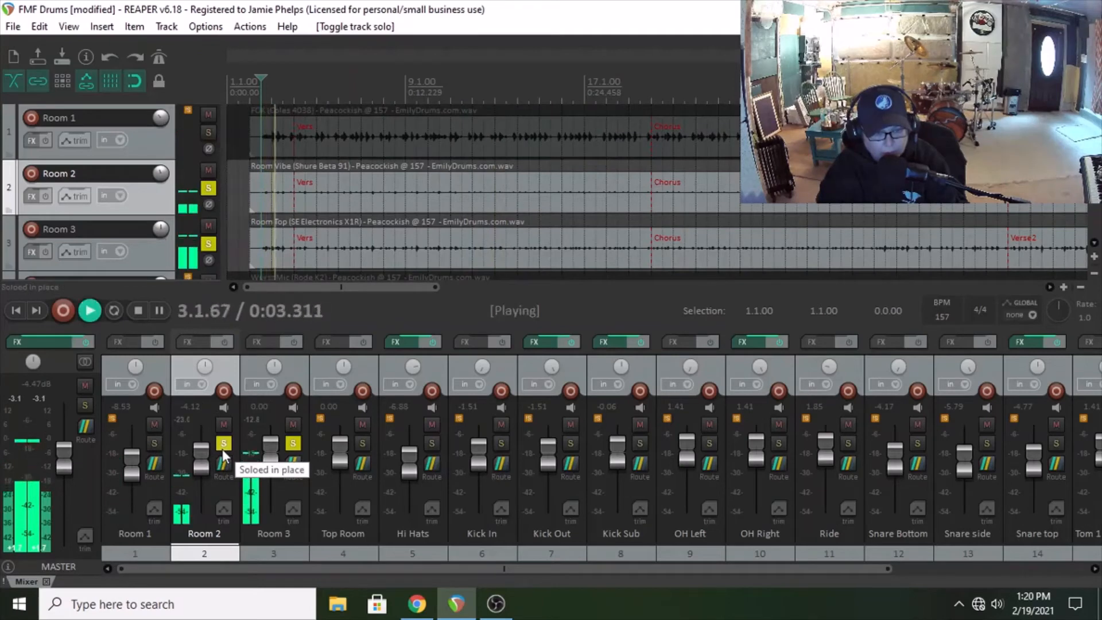
pyautogui.moveTo(274, 452); pyautogui.dragTo(273, 457)
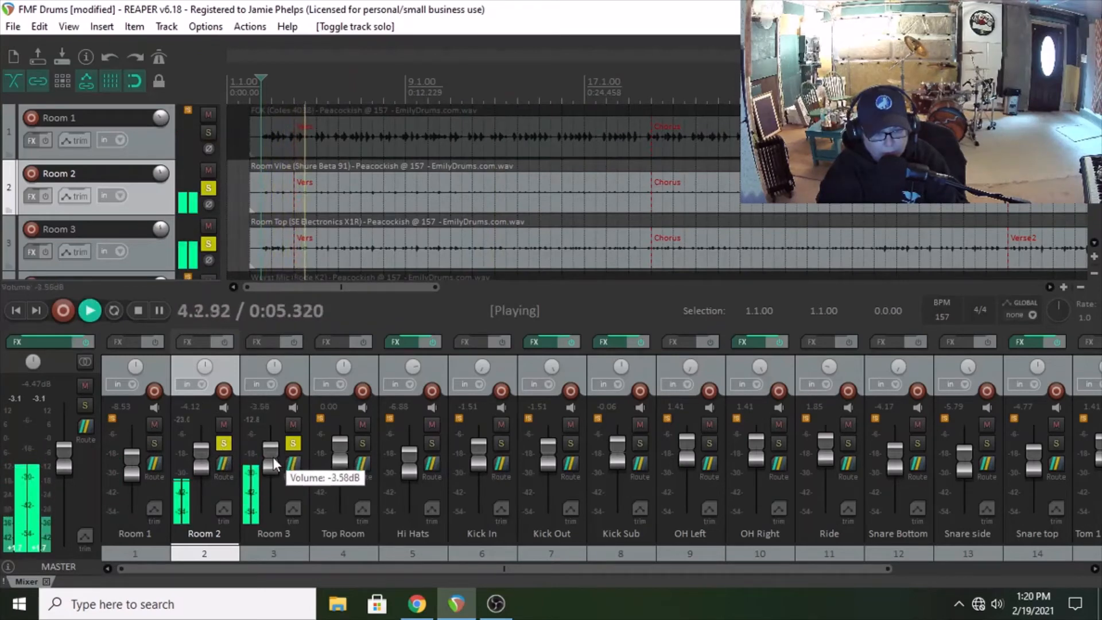
pyautogui.moveTo(205, 368); pyautogui.dragTo(257, 371)
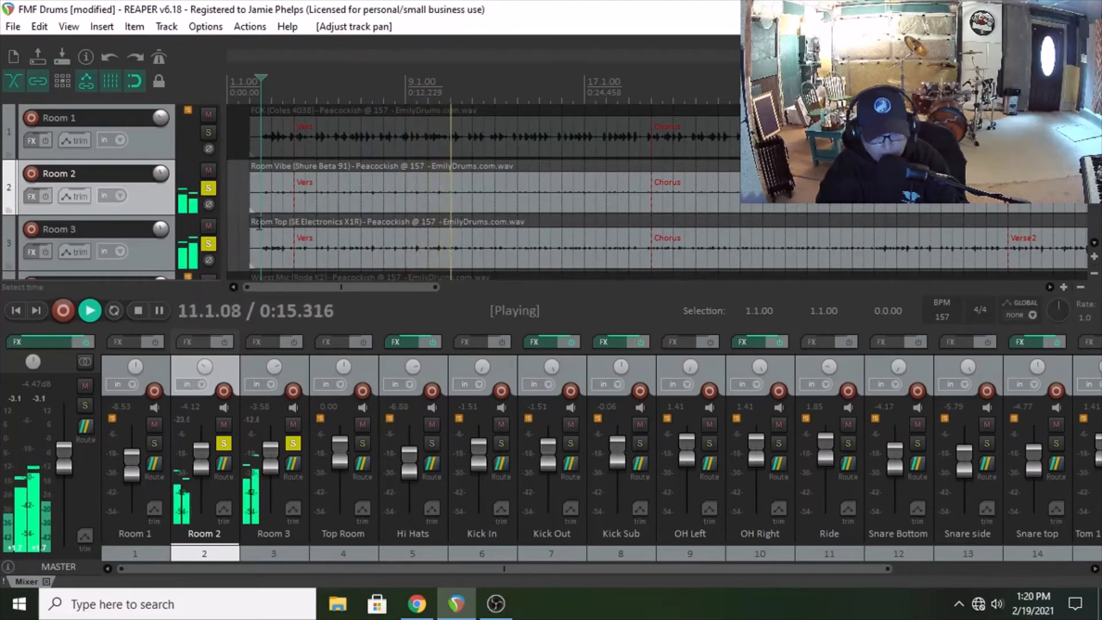
pyautogui.press('space')
# - Solo Room 1 again, play the three room tracks from 2.3.00 and lower the Room 1 volume to -9.75 dB
pyautogui.click(154, 443)
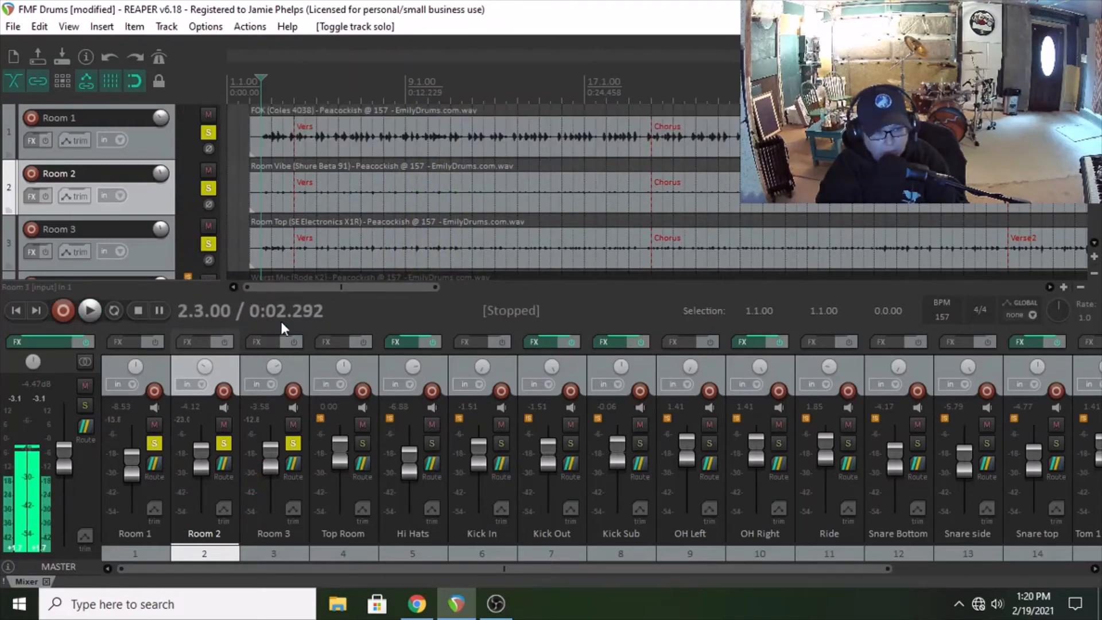
pyautogui.press('space')
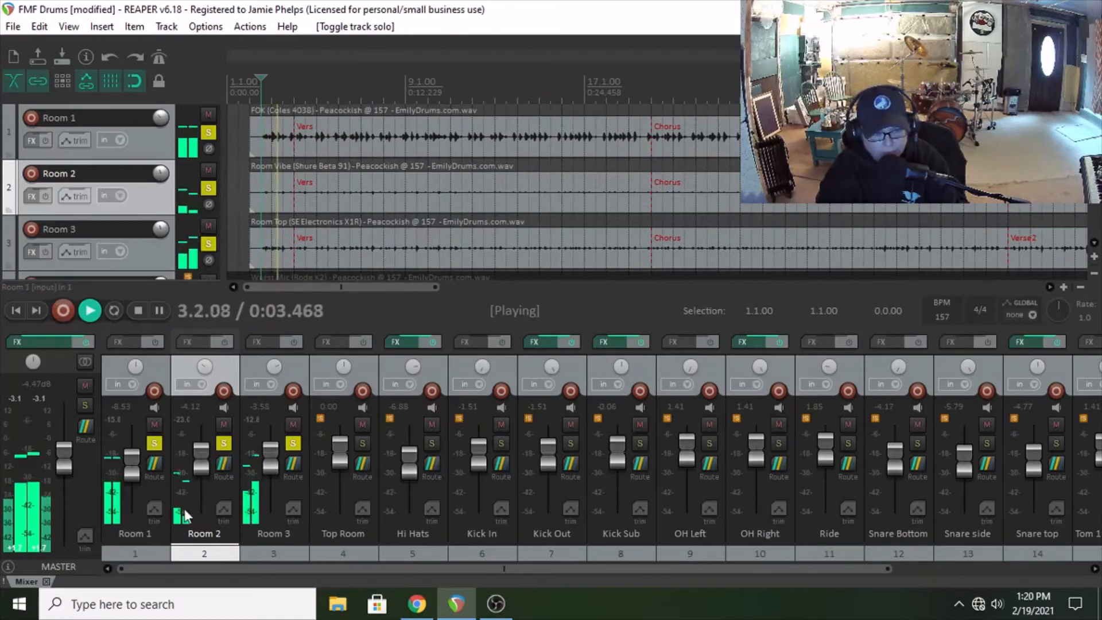
pyautogui.moveTo(134, 472); pyautogui.dragTo(134, 477)
# - Add the ReaEQ (Cockos) plugin to the Room 1 track
pyautogui.click(121, 343)
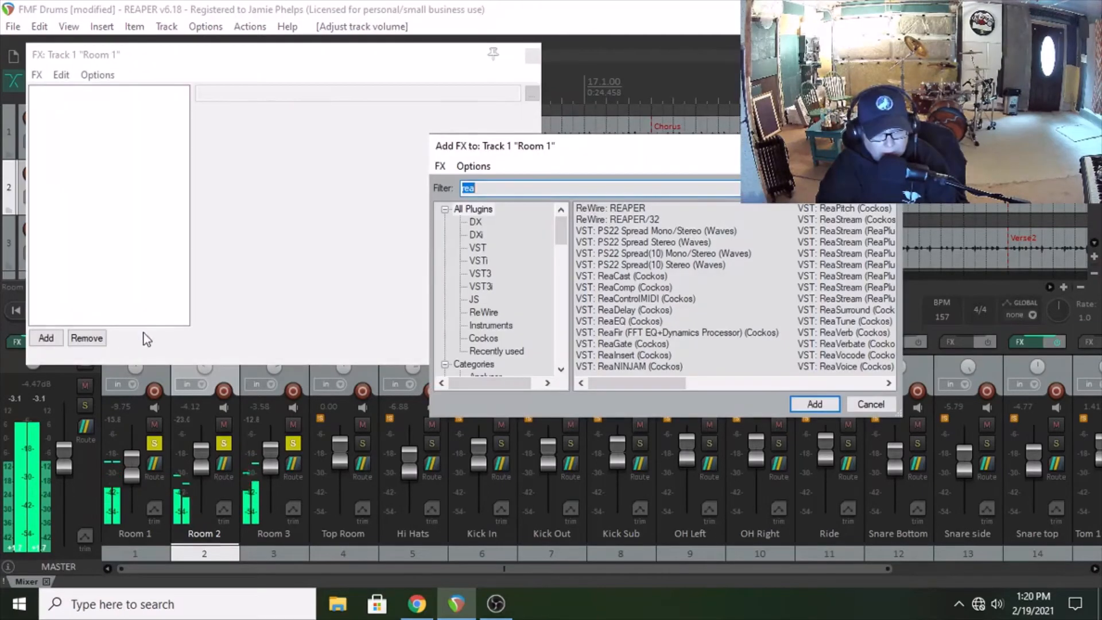
pyautogui.click(621, 321)
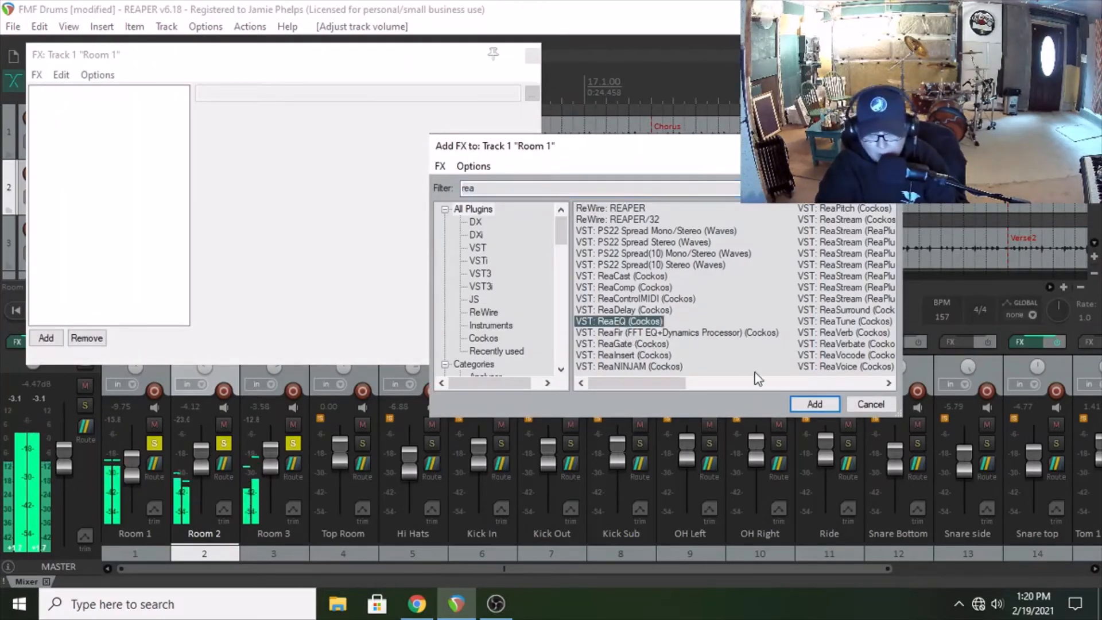
pyautogui.click(815, 404)
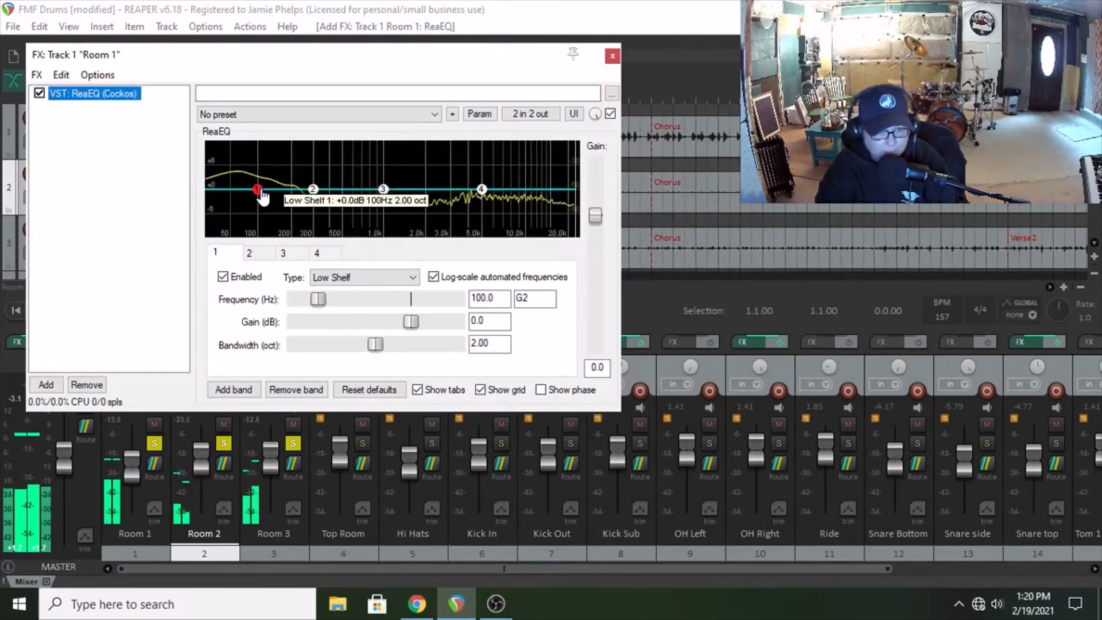
# - In the Room 1 EQ, make band 1 a High Pass at 75.2 Hz and cut band 2 by 2.4 dB at 295.6 Hz
pyautogui.click(258, 114)
pyautogui.click(241, 127)
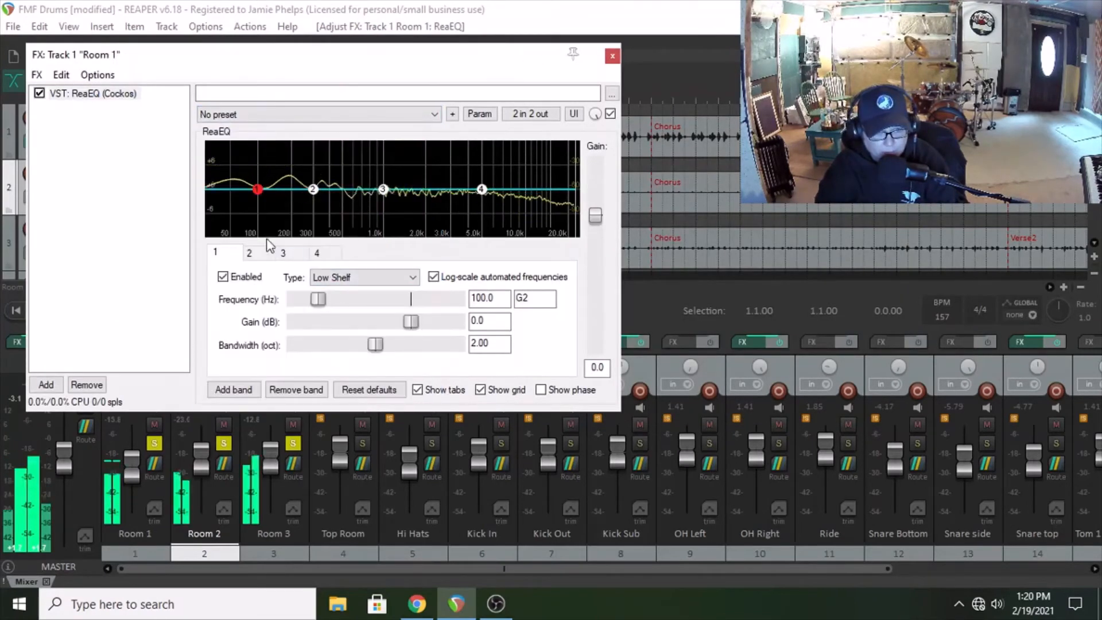
pyautogui.click(339, 277)
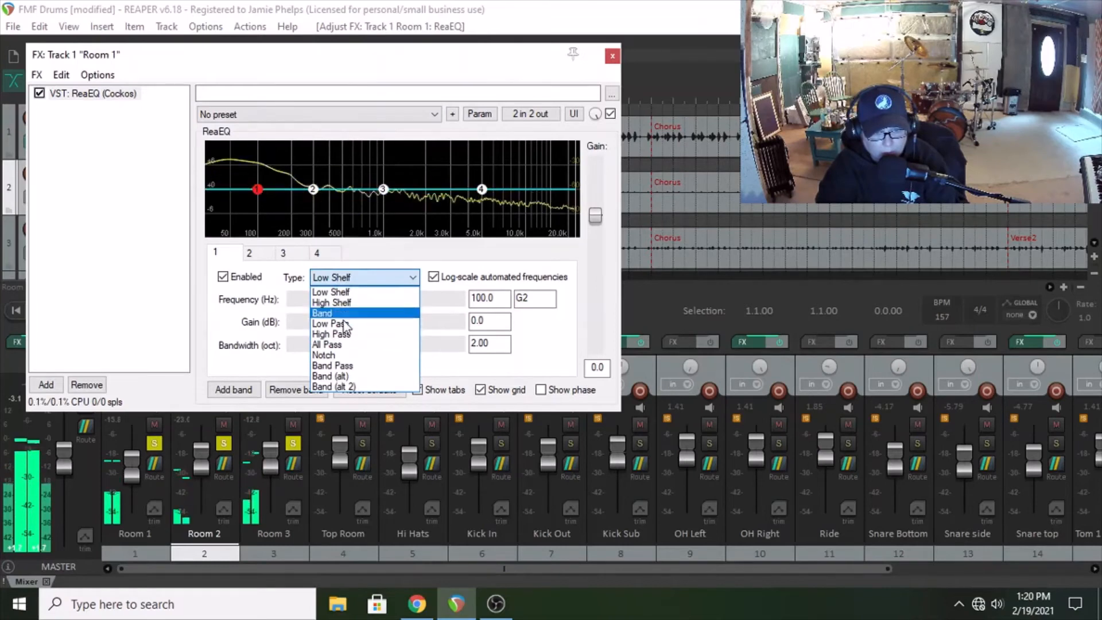
pyautogui.click(344, 334)
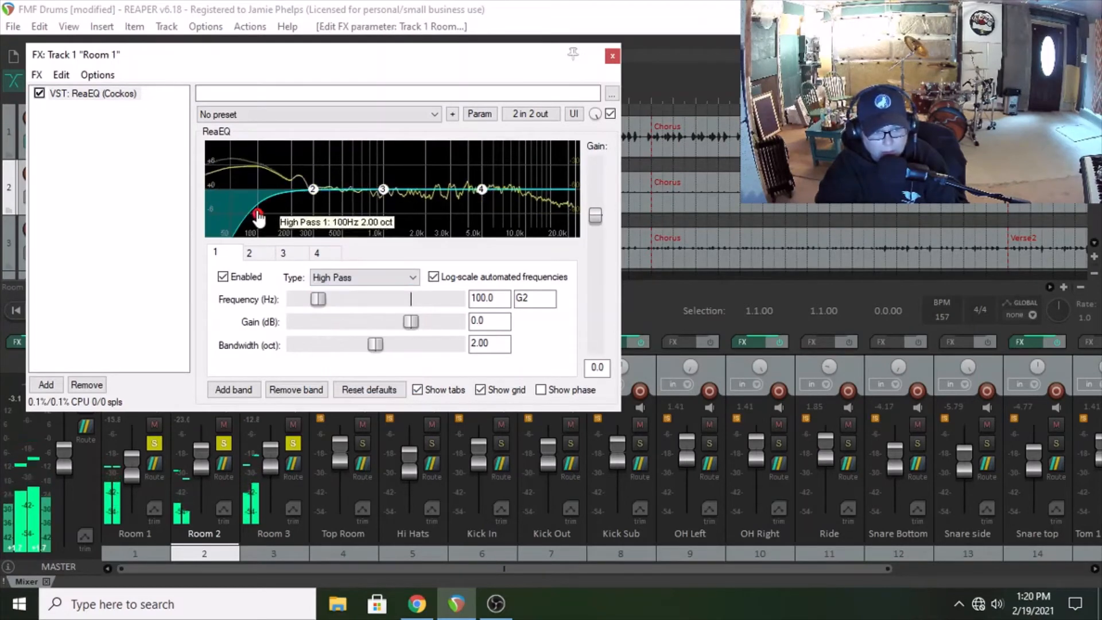
pyautogui.moveTo(255, 218); pyautogui.dragTo(246, 213)
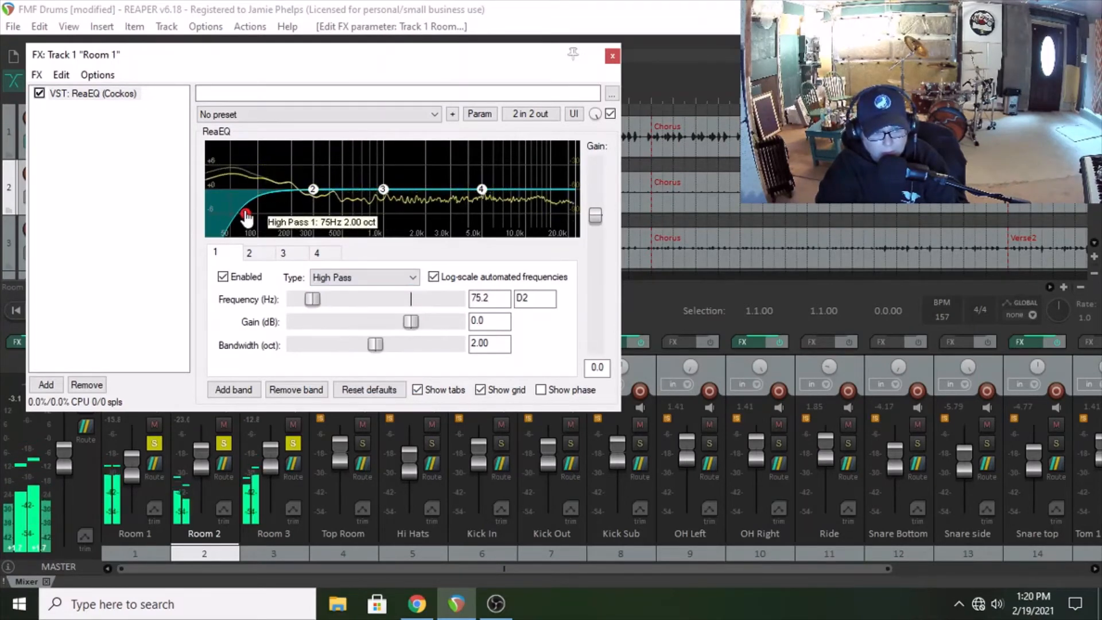
pyautogui.moveTo(313, 190); pyautogui.dragTo(313, 202)
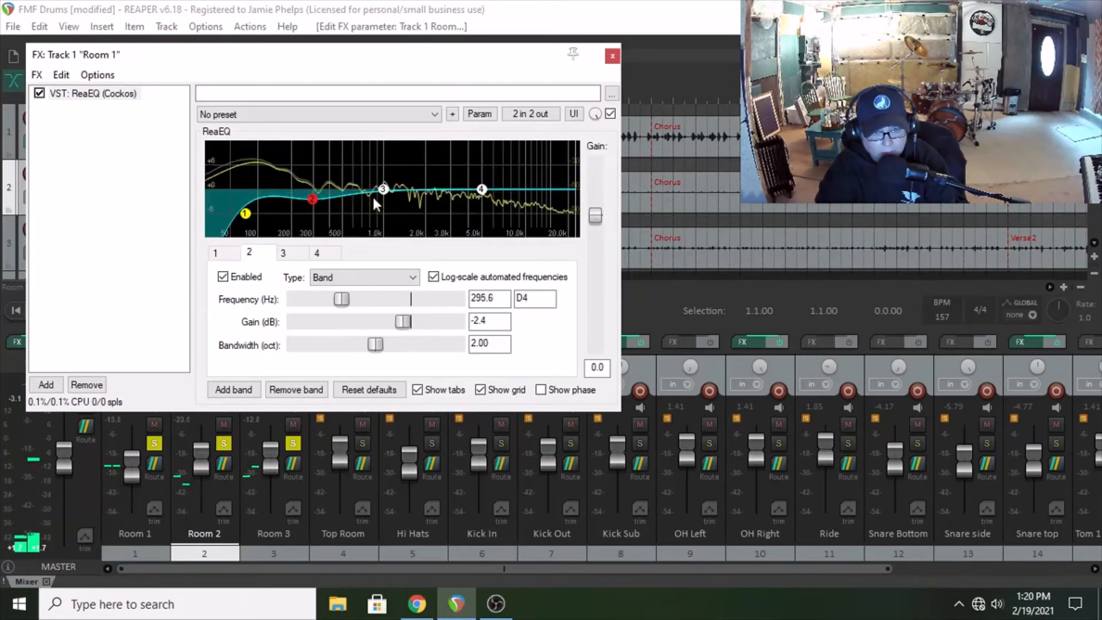
# - Change band 4 of the Room 1 EQ to a Low Pass at about 10881 Hz and close the effects window
pyautogui.click(482, 190)
pyautogui.click(350, 279)
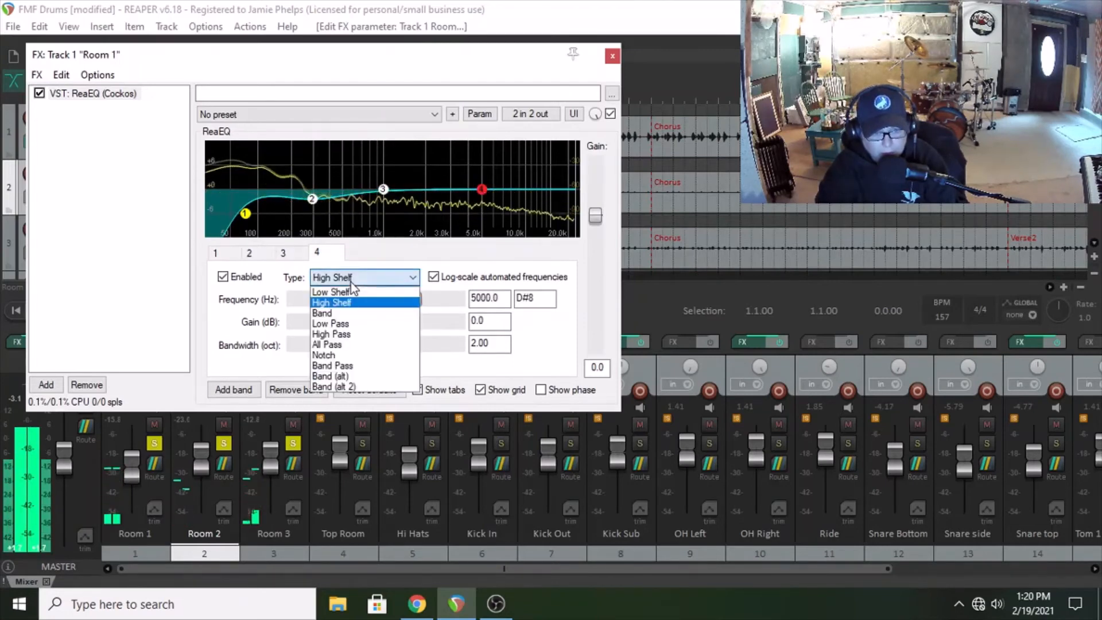
pyautogui.click(349, 325)
pyautogui.moveTo(489, 215); pyautogui.dragTo(528, 215)
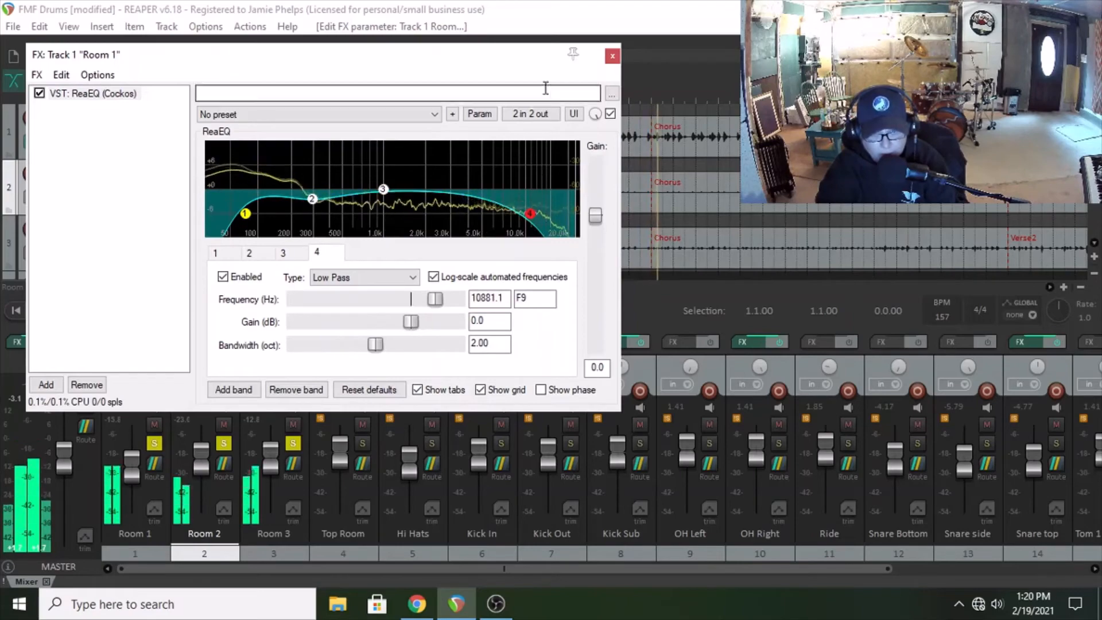
pyautogui.click(613, 56)
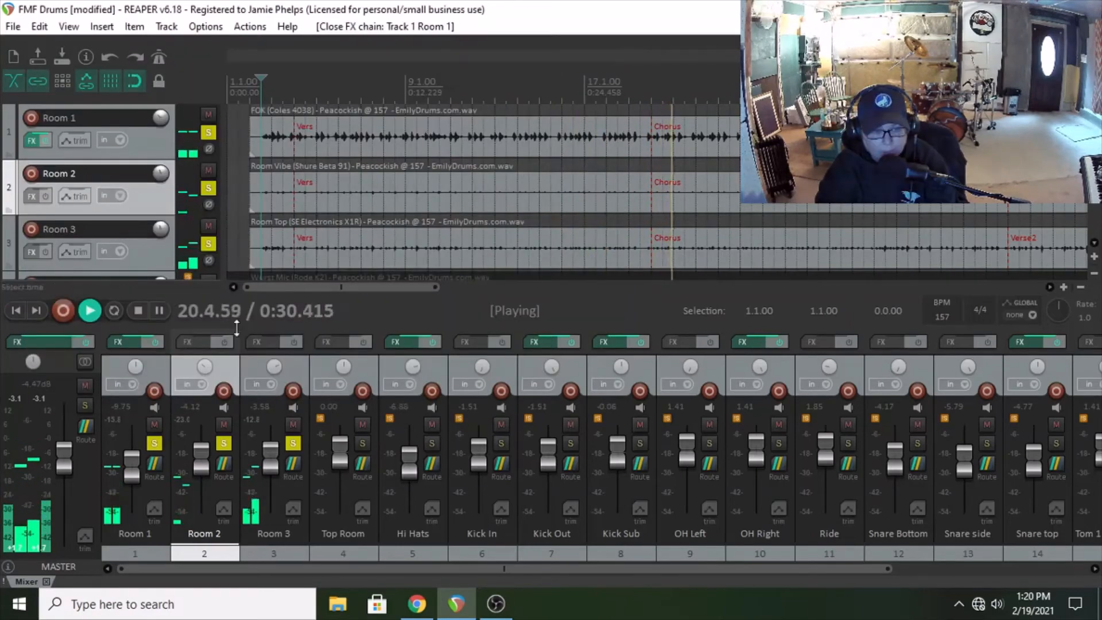
# - Stop playback and clear the solo from the three room tracks and track 18
pyautogui.press('space')
pyautogui.click(154, 443)
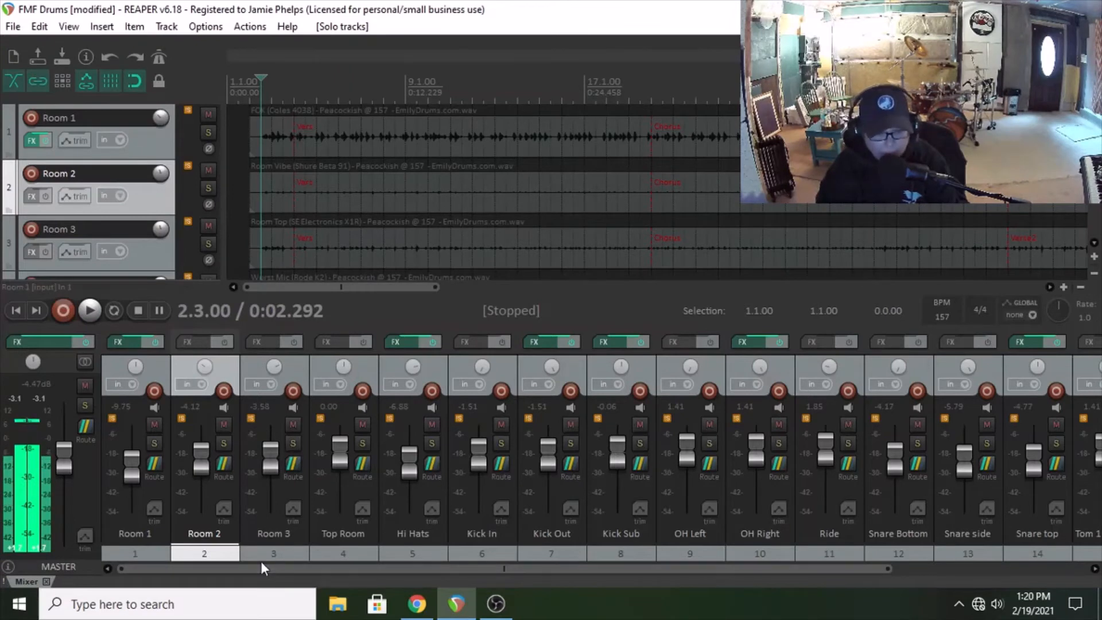
pyautogui.moveTo(262, 564); pyautogui.dragTo(480, 564)
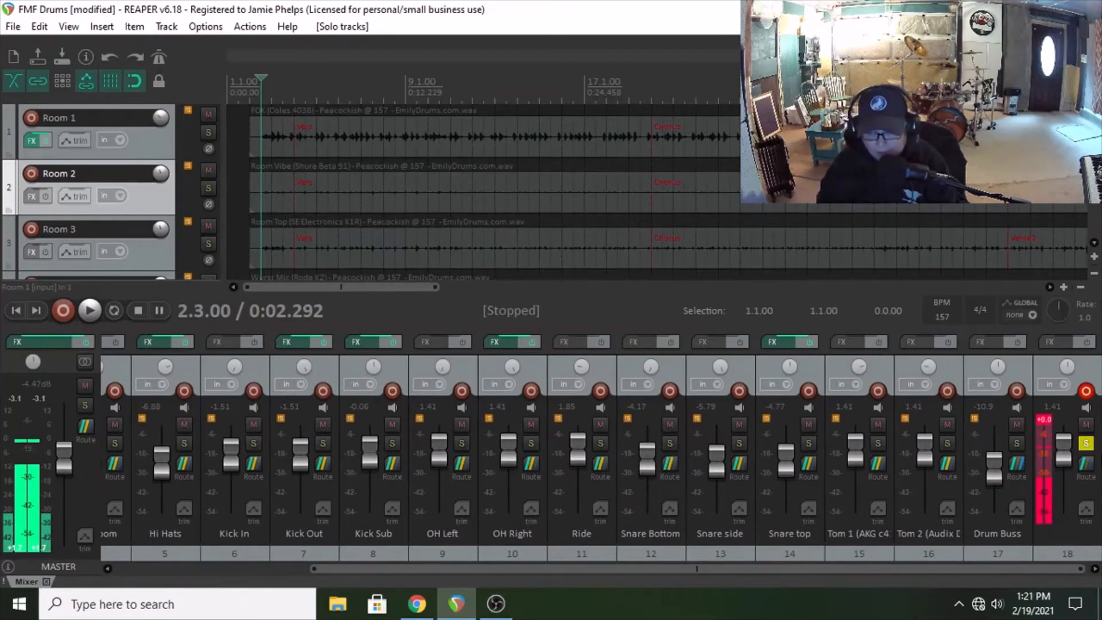
pyautogui.click(1087, 445)
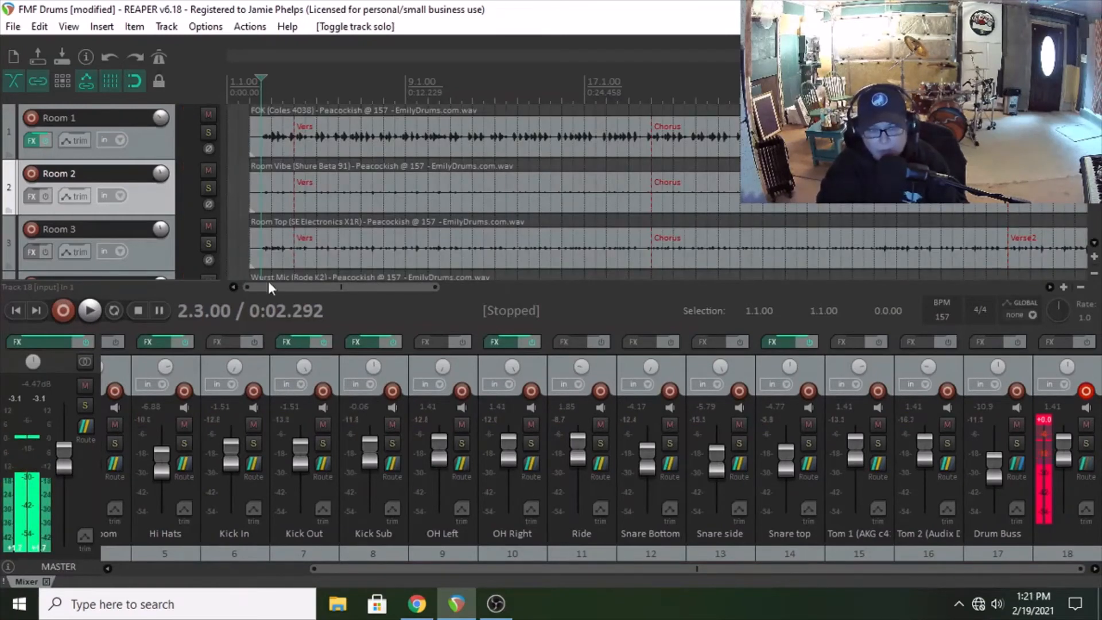
# - Play the full mix, continue from 30.1.00, lower the Snare top volume to -7.56 dB and stop playback
pyautogui.press('space')
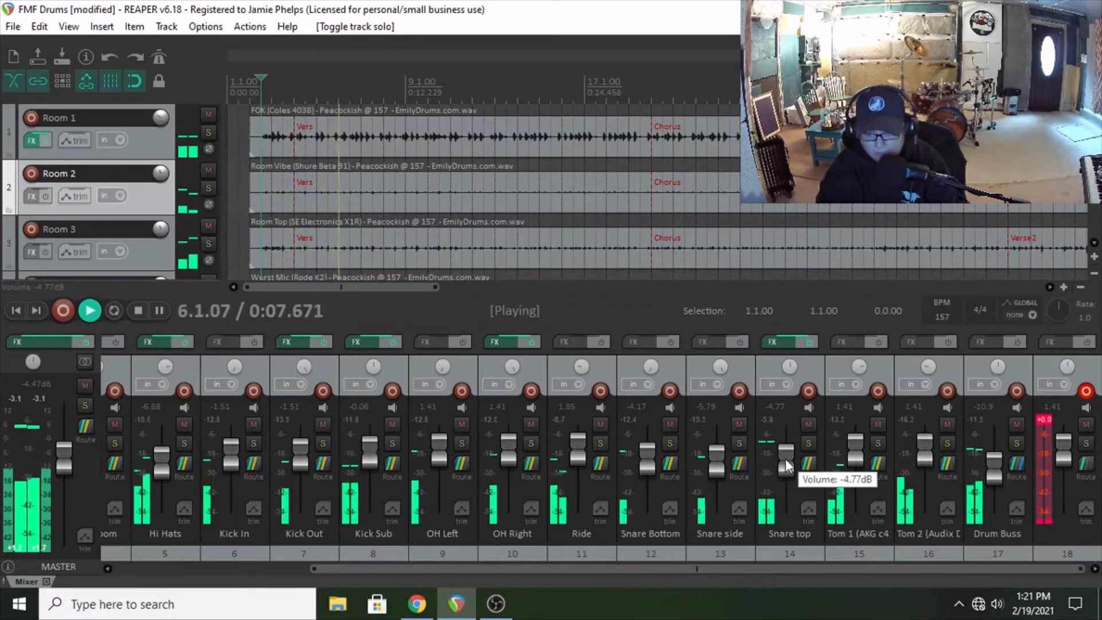
pyautogui.scroll(-2, 785, 461)
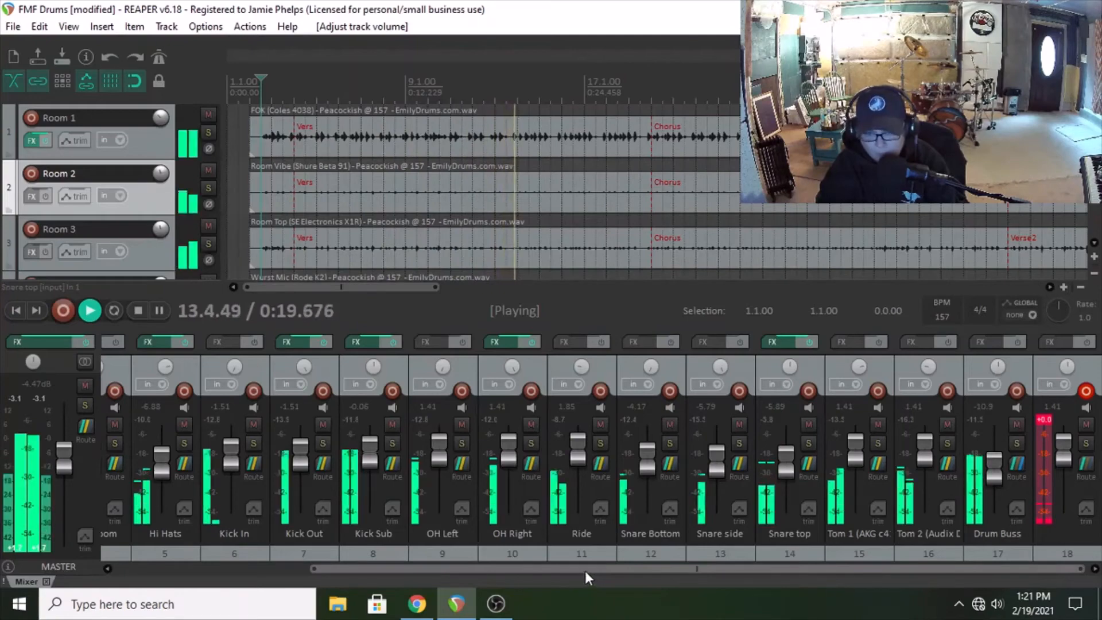
pyautogui.moveTo(399, 286); pyautogui.dragTo(506, 286)
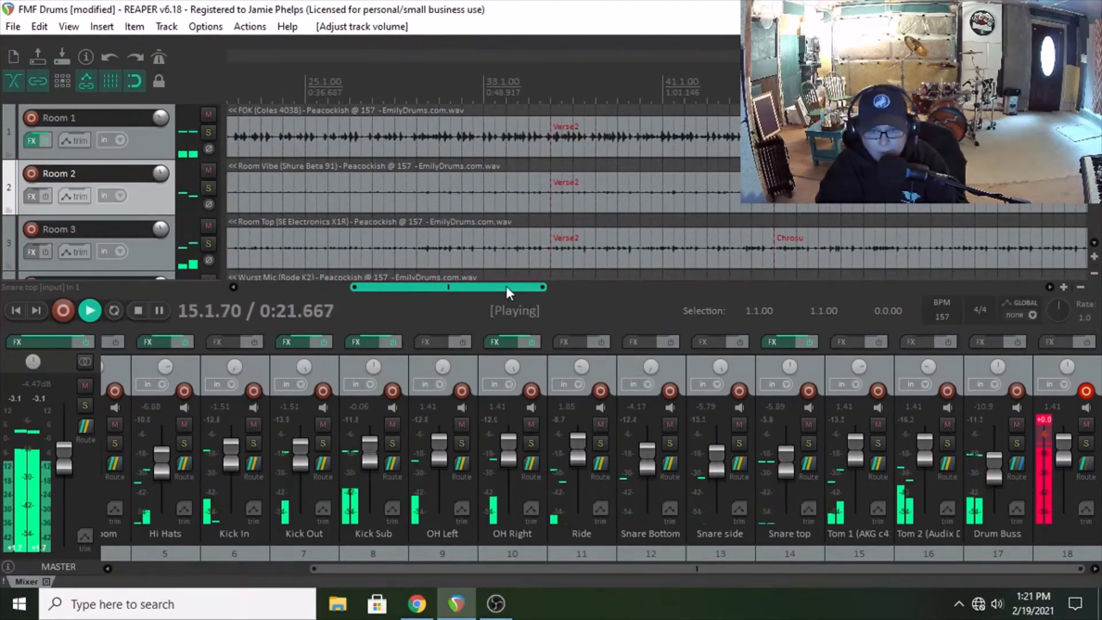
pyautogui.click(417, 244)
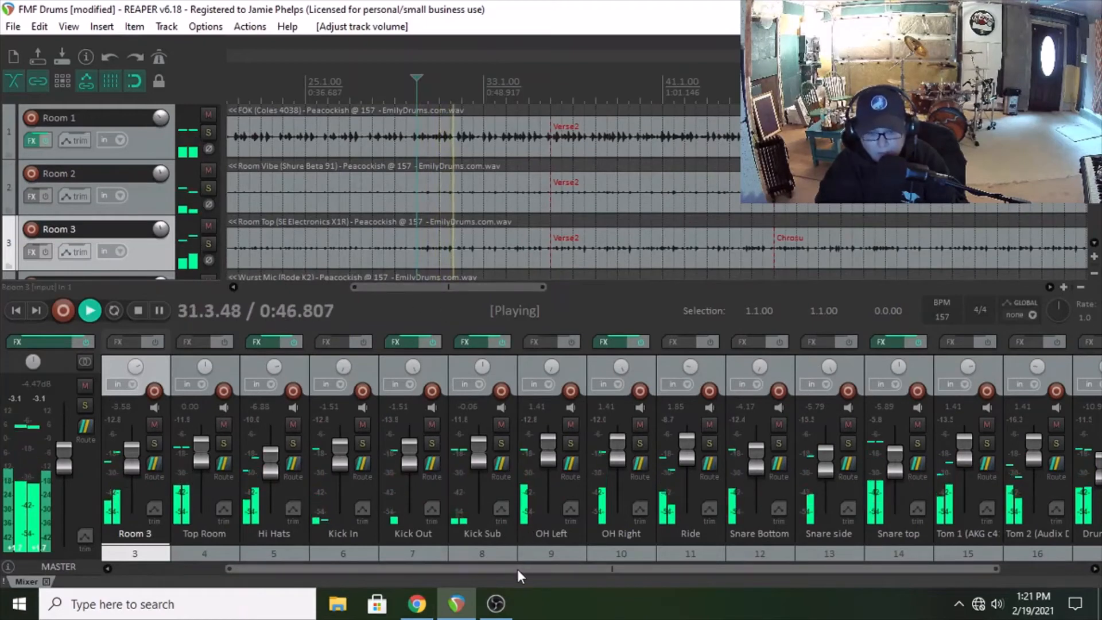
pyautogui.moveTo(518, 570); pyautogui.dragTo(602, 568)
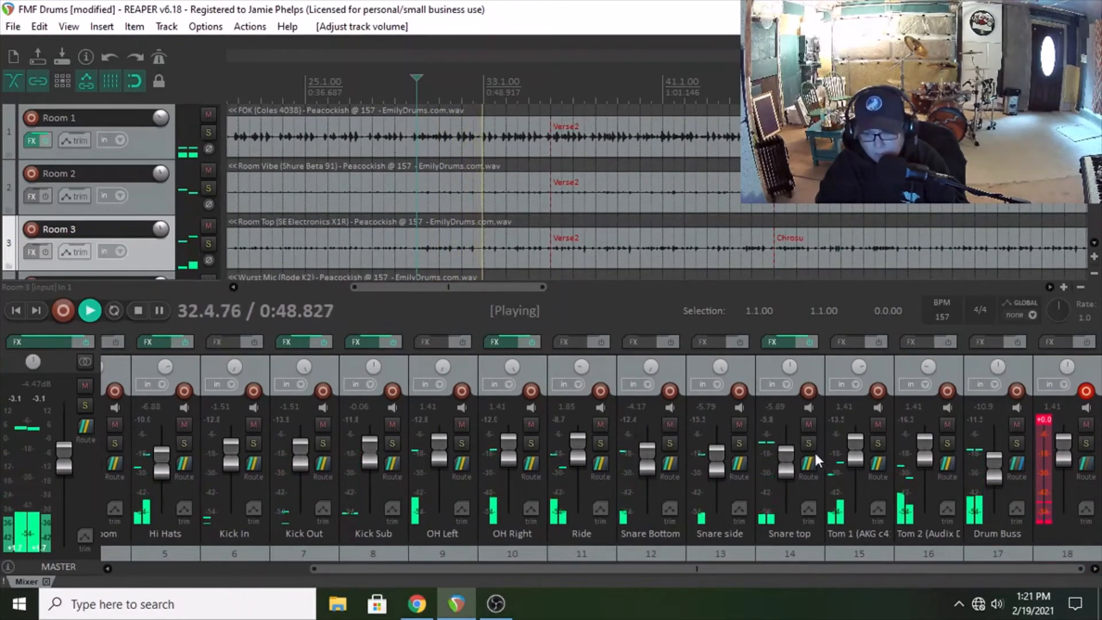
pyautogui.scroll(-3, 790, 461)
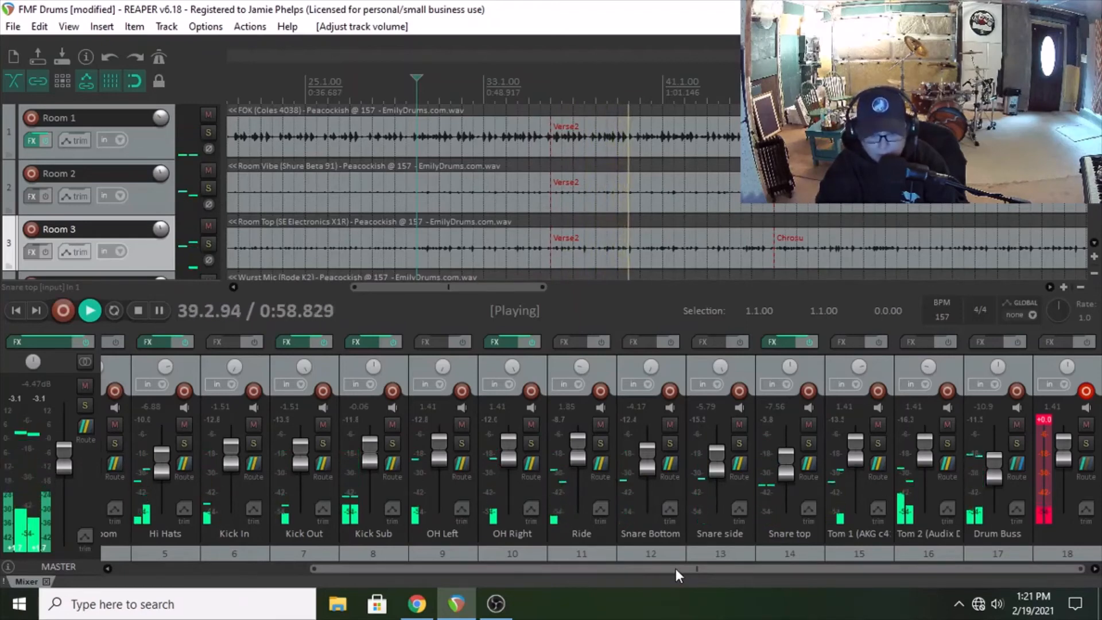
pyautogui.press('space')
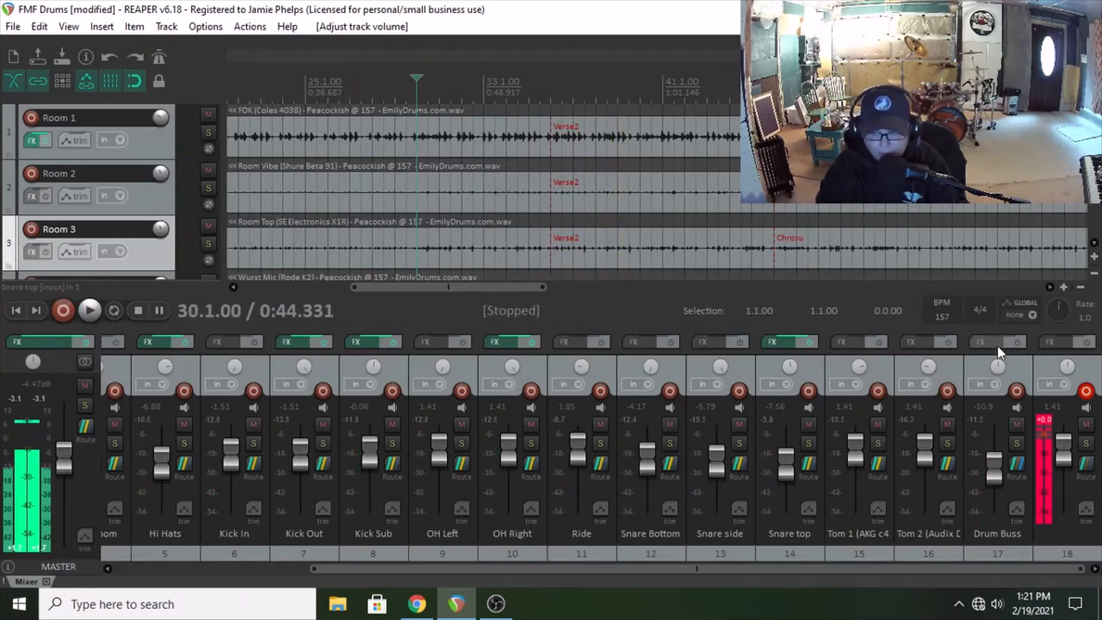
# - Add the RCompressor Mono (Waves) plugin to the Drum Buss track
pyautogui.click(983, 344)
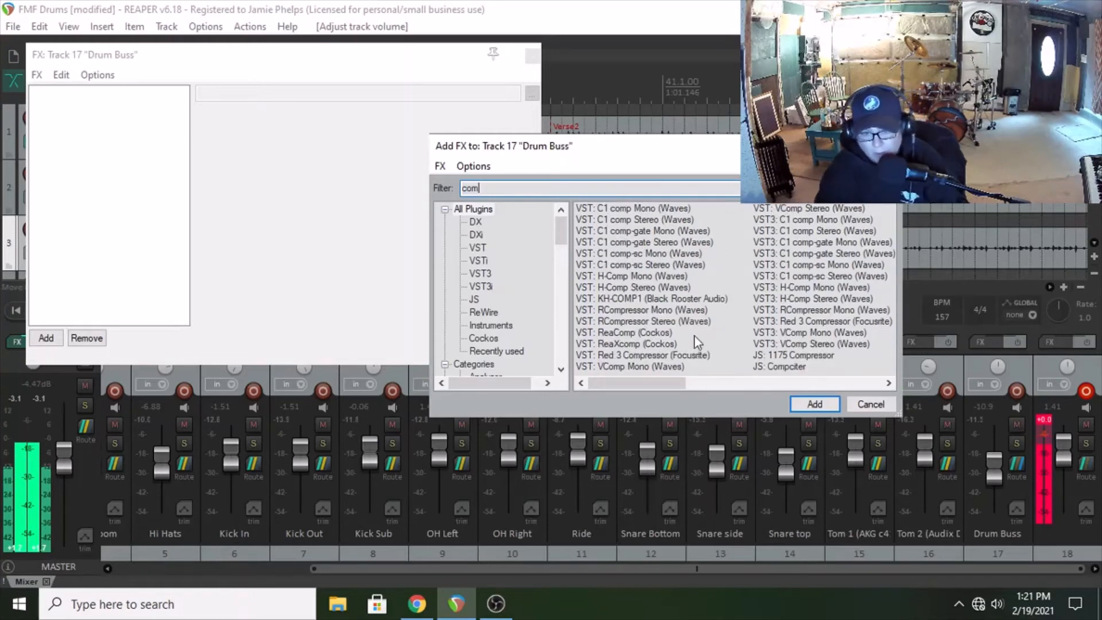
pyautogui.press('BackSpace')
pyautogui.press('BackSpace')
pyautogui.press('BackSpace')
pyautogui.write('r')
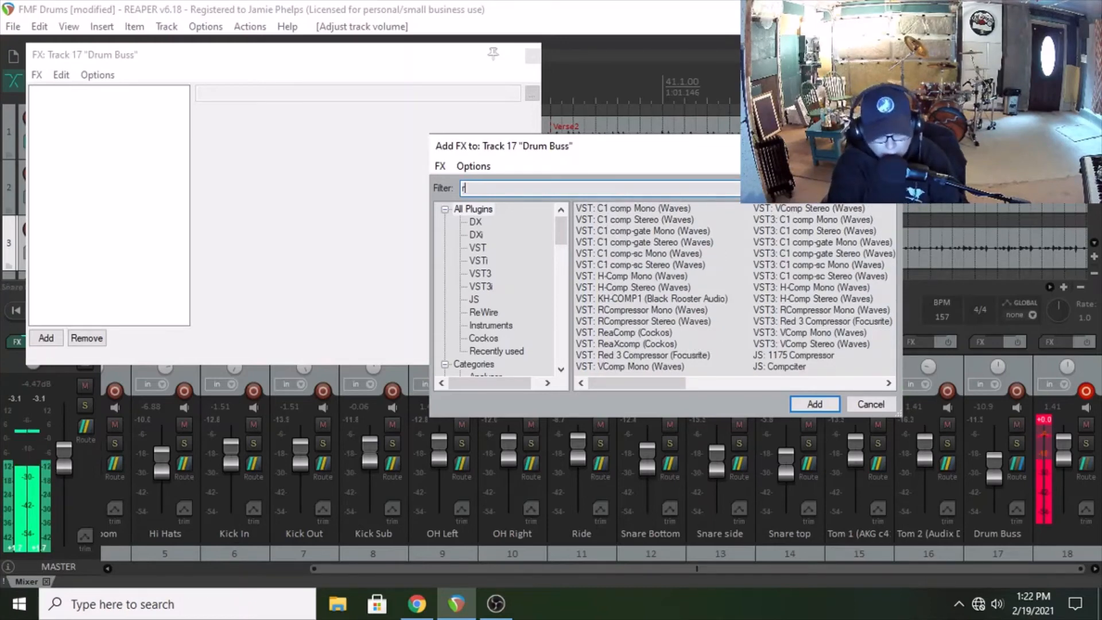
pyautogui.write('co')
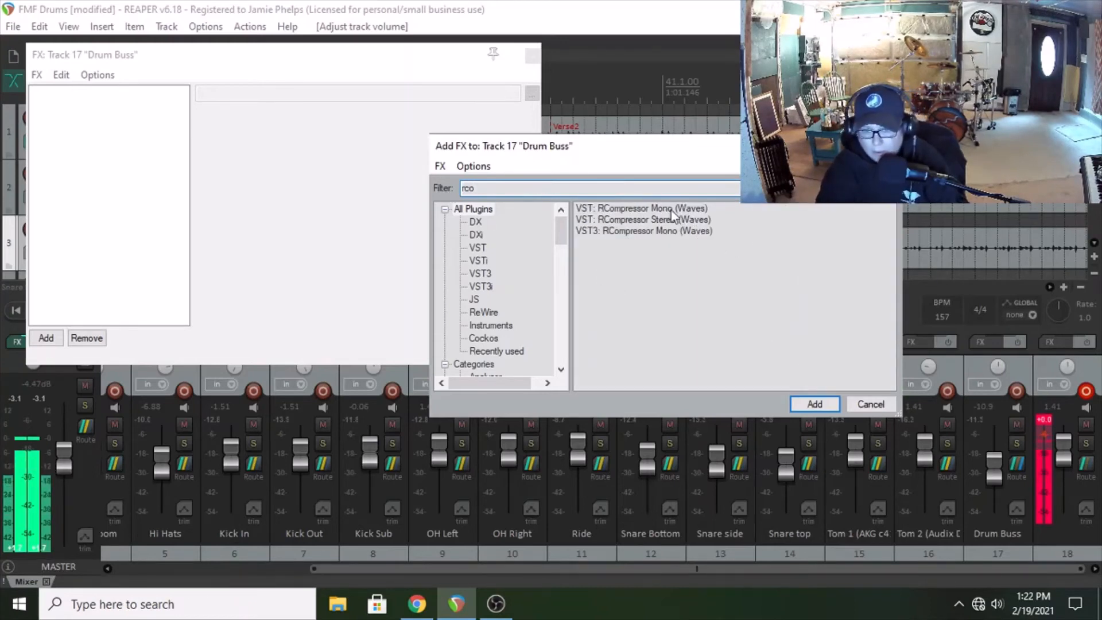
pyautogui.click(625, 222)
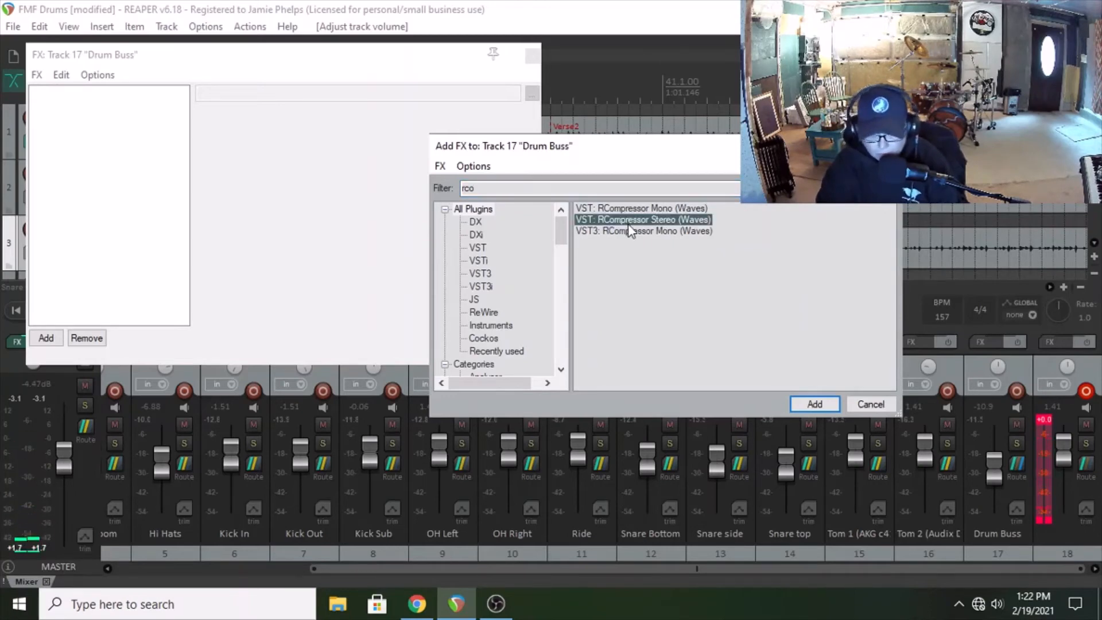
pyautogui.click(814, 404)
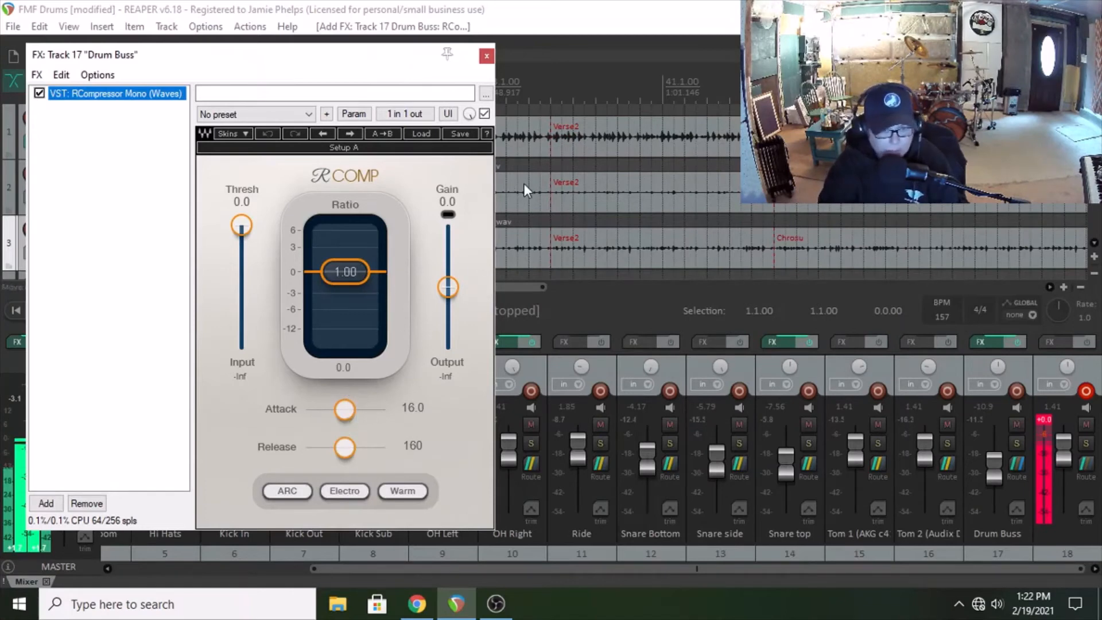
# - During playback, set the Drum Buss RCompressor to threshold -12.1, ratio 1.97 and attack 2.48
pyautogui.press('space')
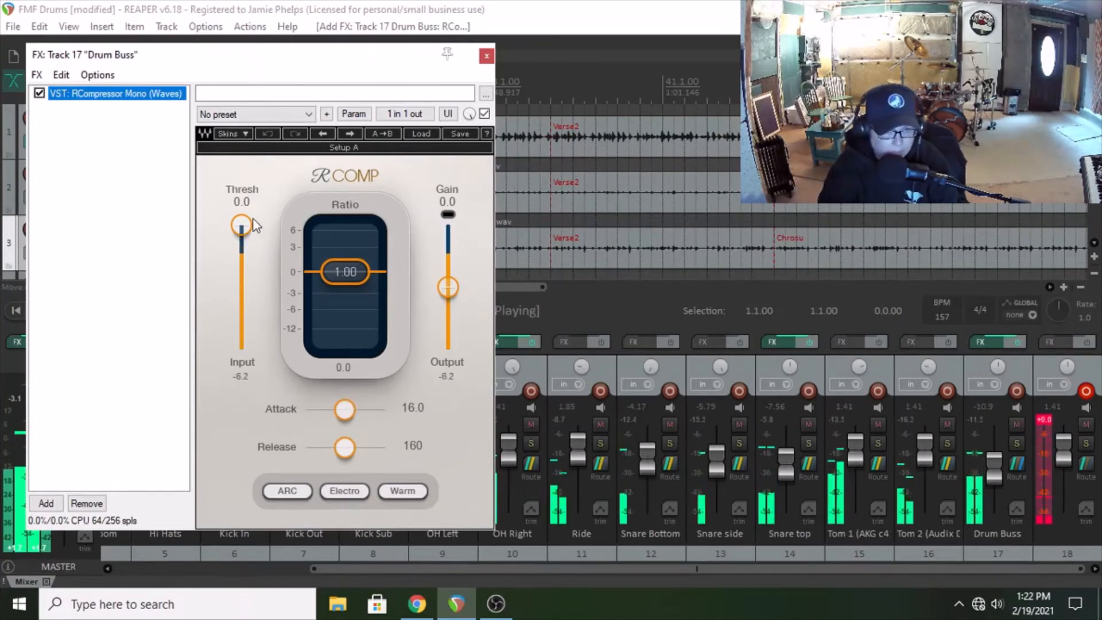
pyautogui.moveTo(242, 226); pyautogui.dragTo(242, 233)
pyautogui.moveTo(345, 271); pyautogui.dragTo(345, 286)
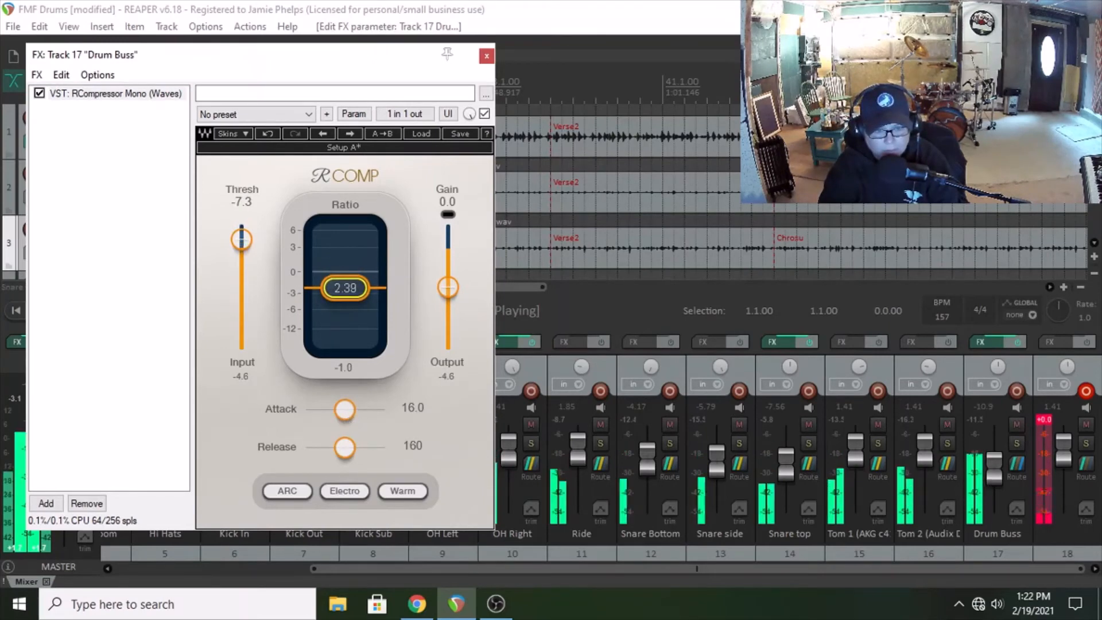
pyautogui.moveTo(345, 409); pyautogui.dragTo(323, 409)
pyautogui.moveTo(242, 239); pyautogui.dragTo(242, 249)
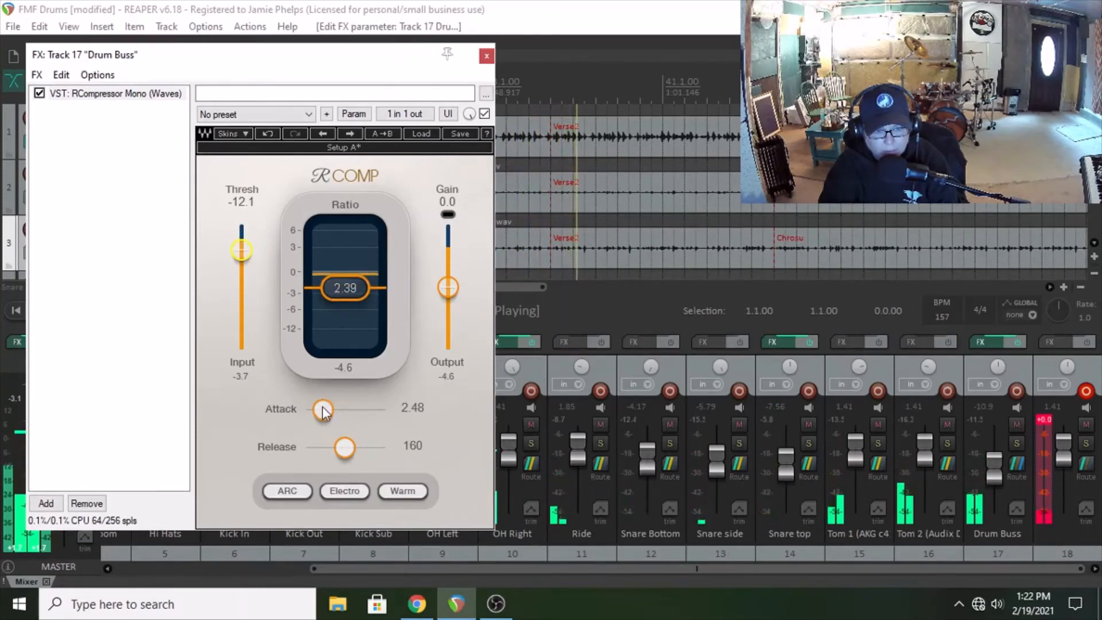
pyautogui.moveTo(337, 304); pyautogui.dragTo(340, 289)
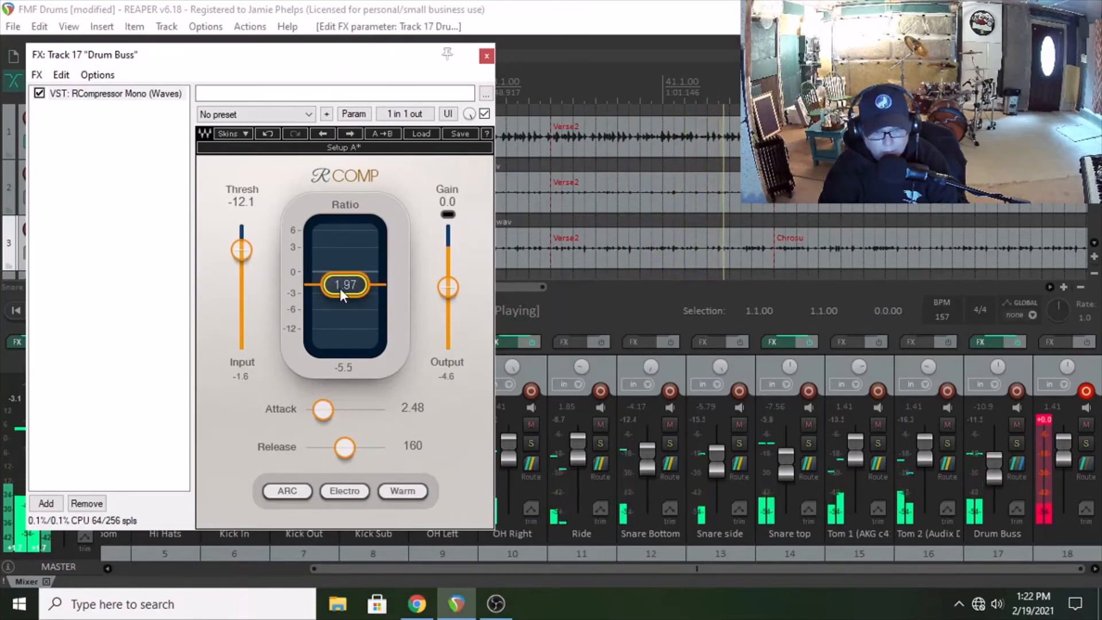
# - Add ReaXcomp (Cockos) to the Drum Buss track and load the preset "griz: supersolid2"
pyautogui.click(46, 503)
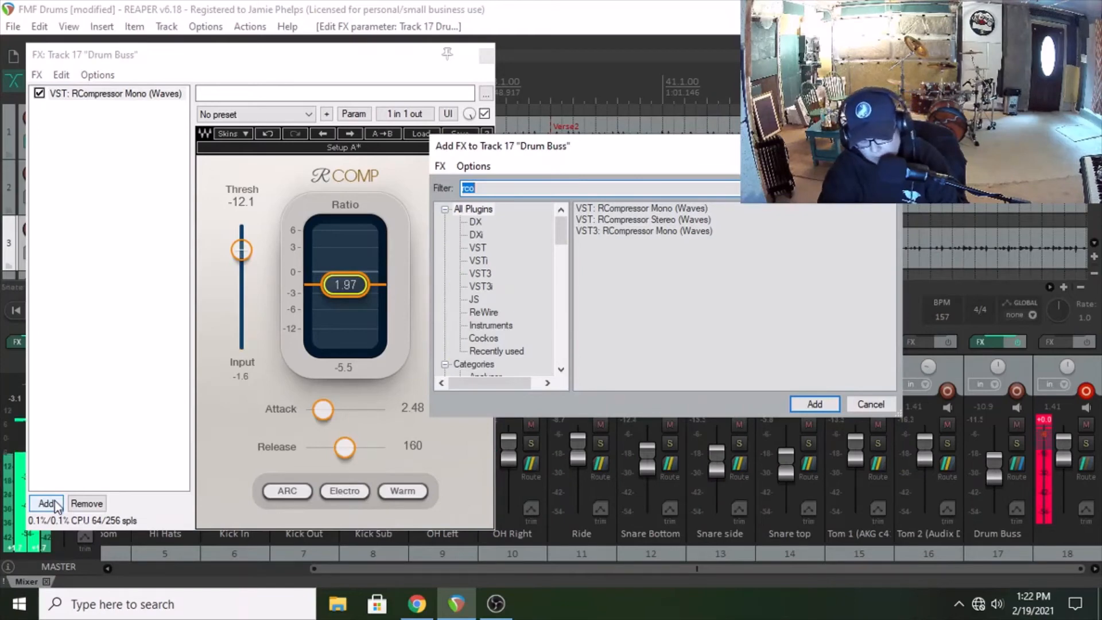
pyautogui.write('xc')
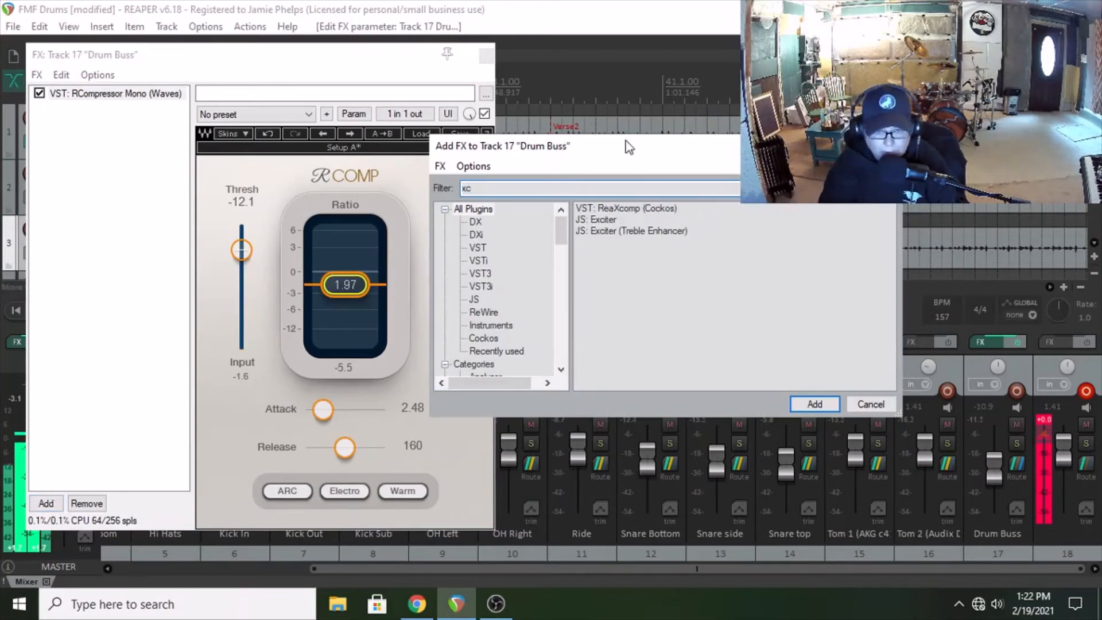
pyautogui.click(821, 405)
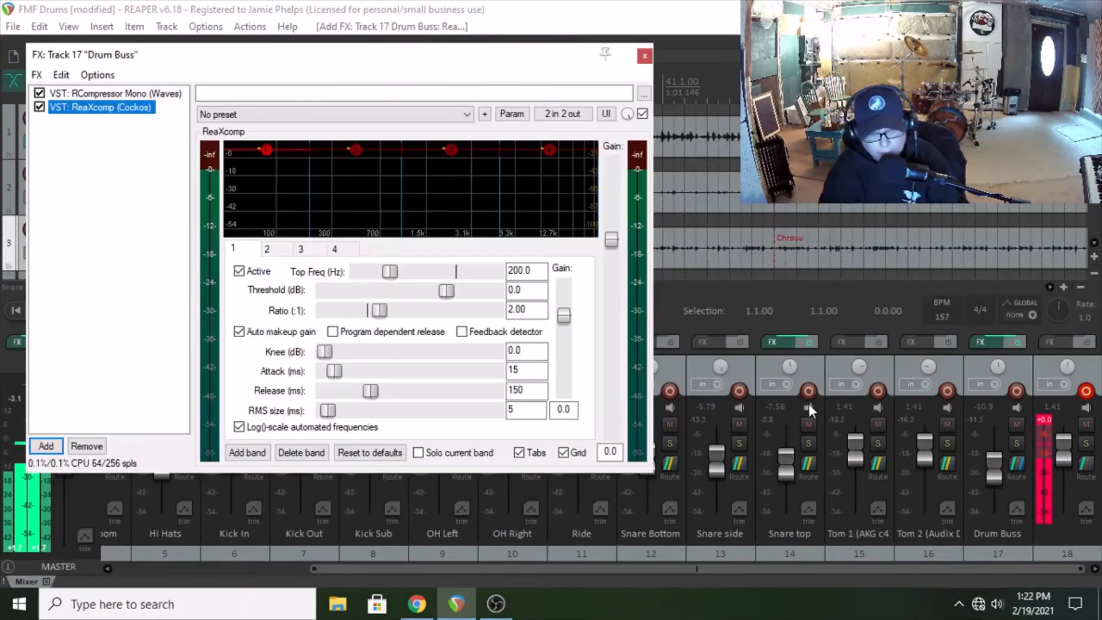
pyautogui.click(240, 117)
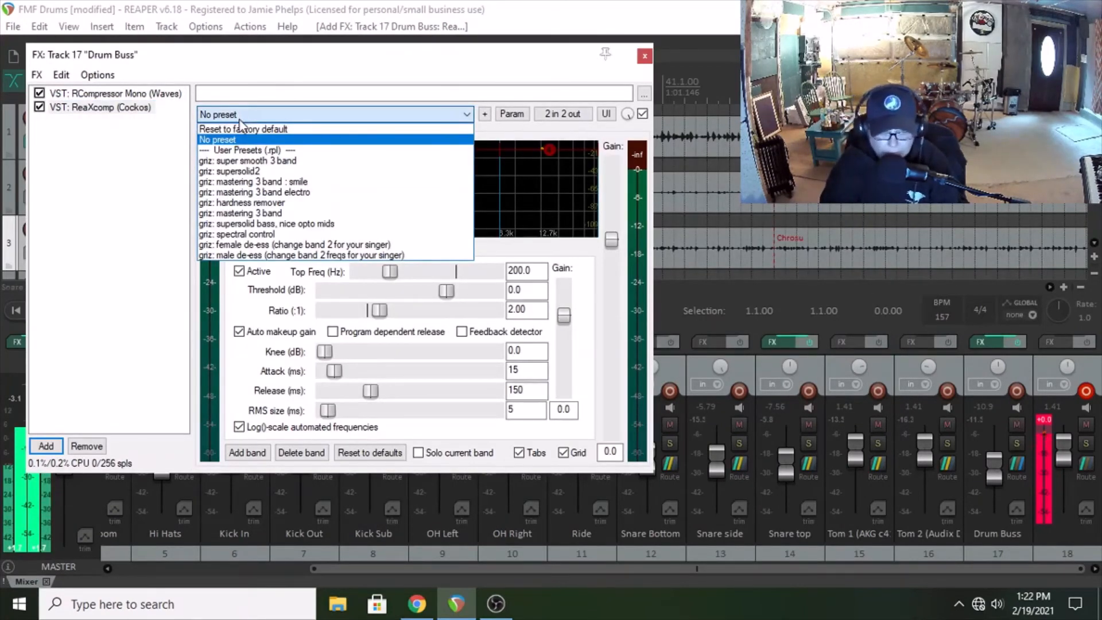
pyautogui.click(261, 172)
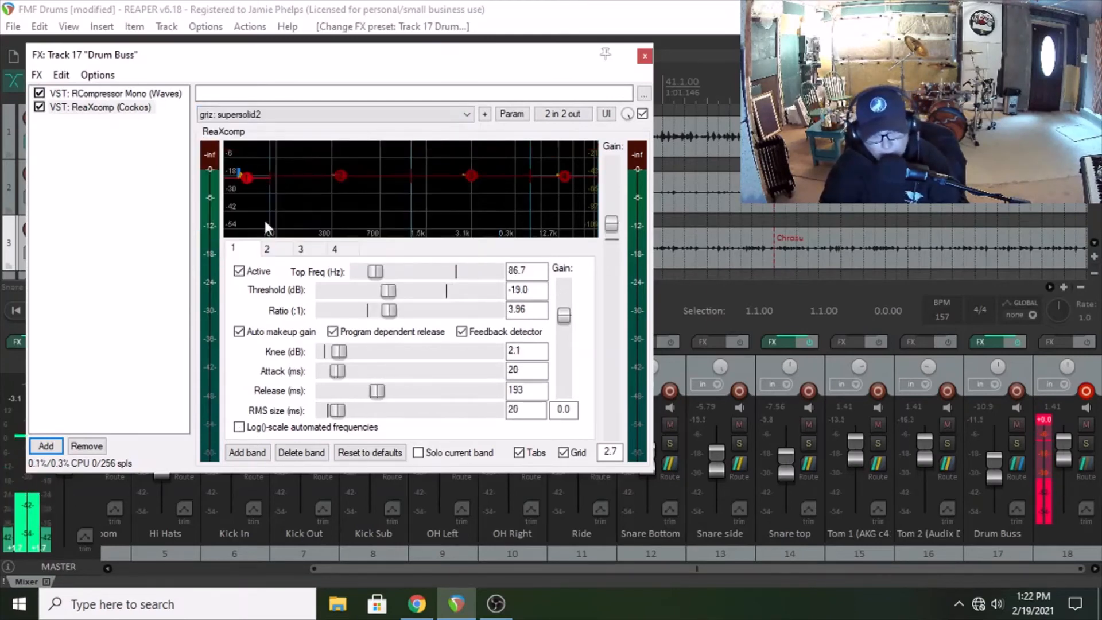
# - Play the mix and lower the Drum Buss ReaXcomp thresholds to -25.6 dB for band 1 and -26.7 dB for band 4
pyautogui.moveTo(270, 170)
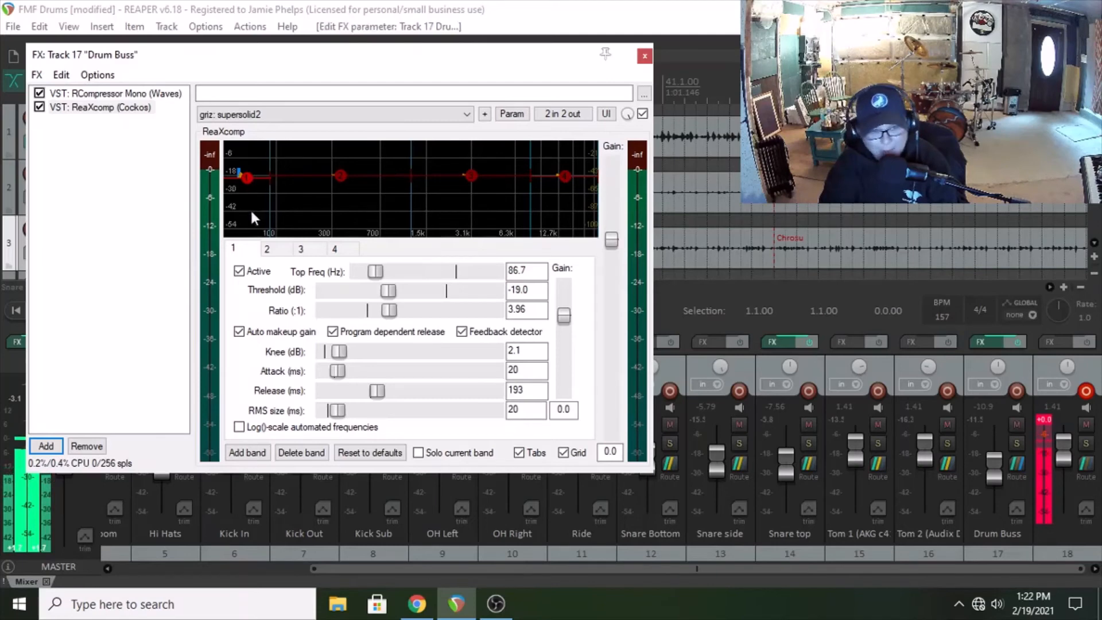
pyautogui.press('space')
pyautogui.moveTo(247, 177); pyautogui.dragTo(252, 189)
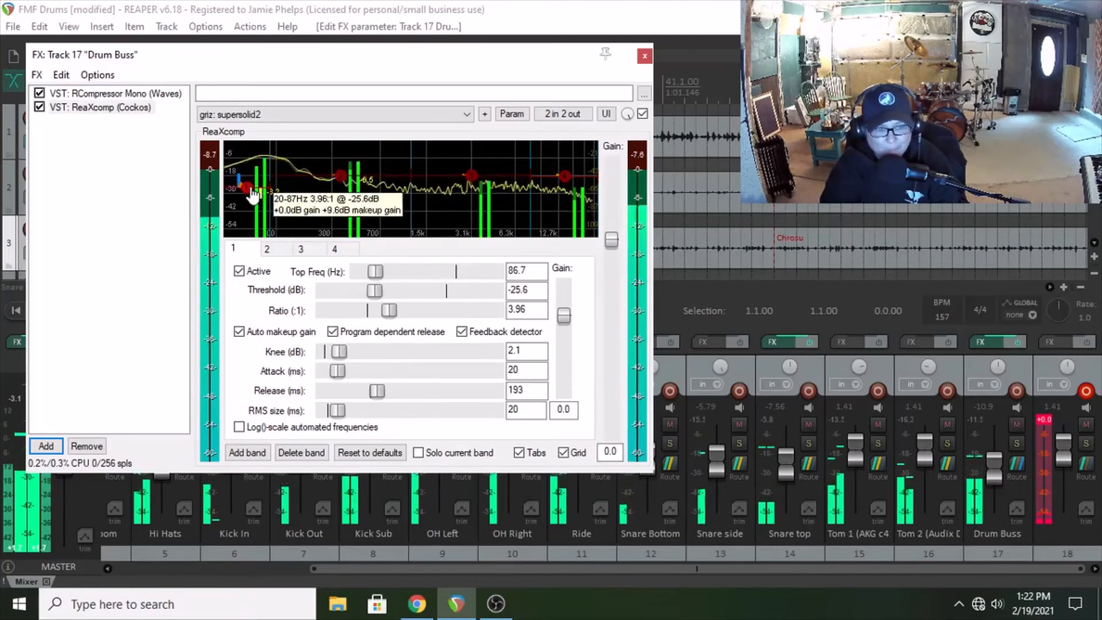
pyautogui.click(341, 180)
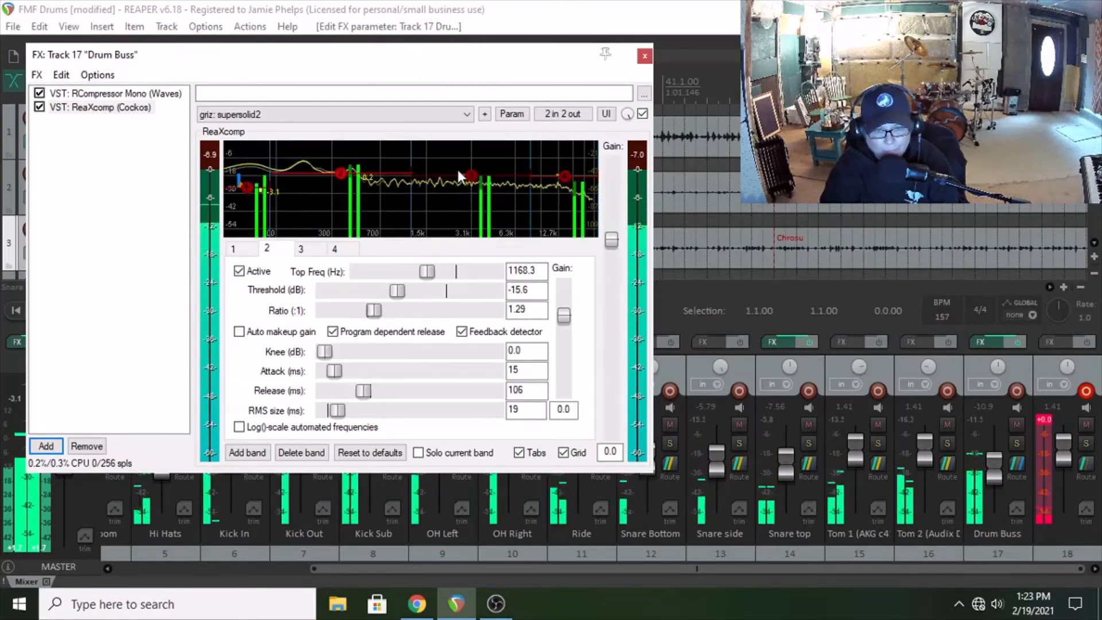
pyautogui.moveTo(565, 176); pyautogui.dragTo(567, 196)
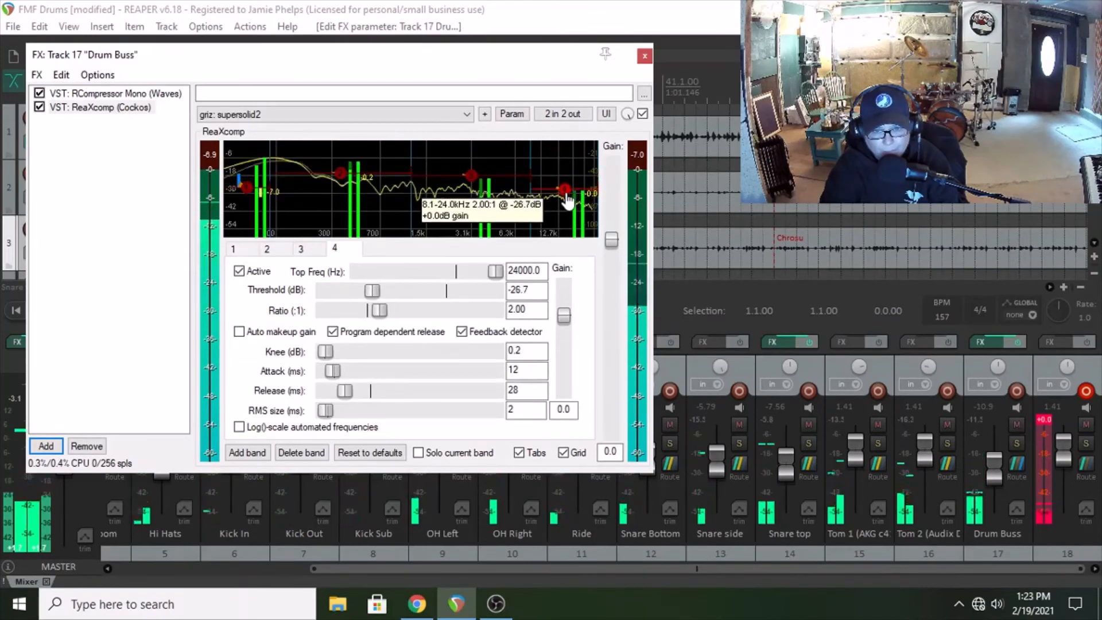
pyautogui.moveTo(471, 185)
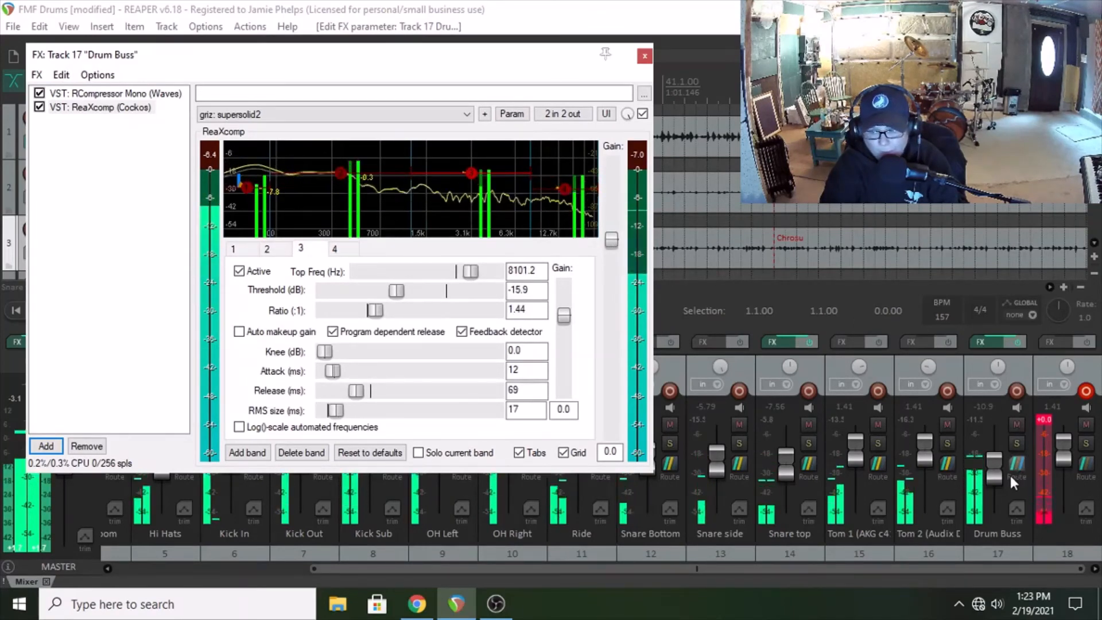
# - Raise the Drum Buss volume to -9.19 dB, set the ReaXcomp output gain to 0.8 dB and stop playback
pyautogui.moveTo(993, 481); pyautogui.dragTo(994, 479)
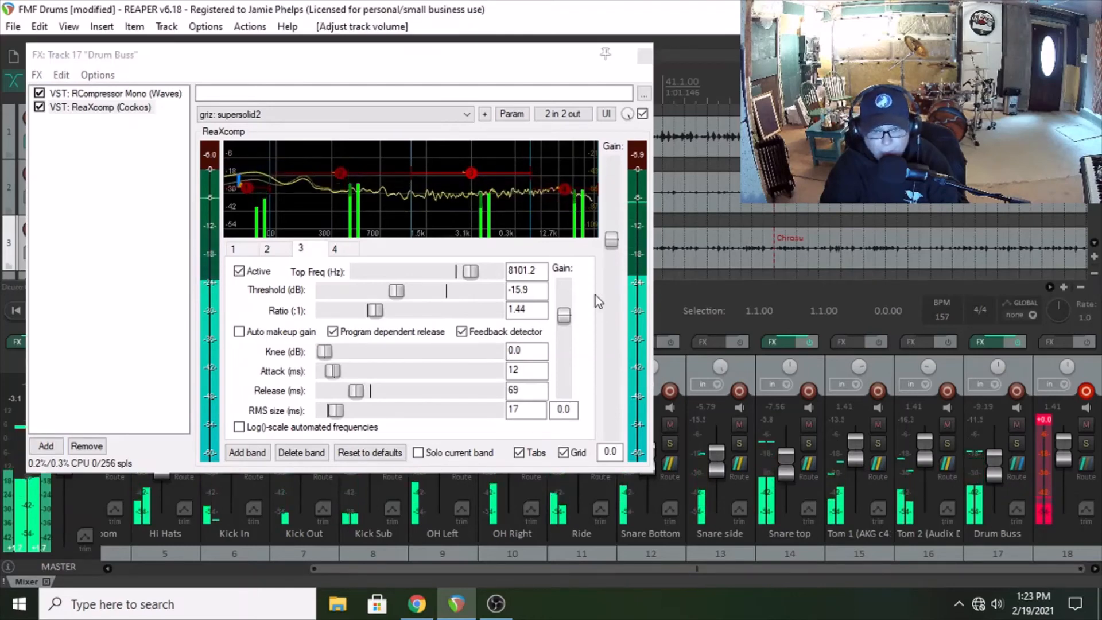
pyautogui.moveTo(612, 241); pyautogui.dragTo(613, 239)
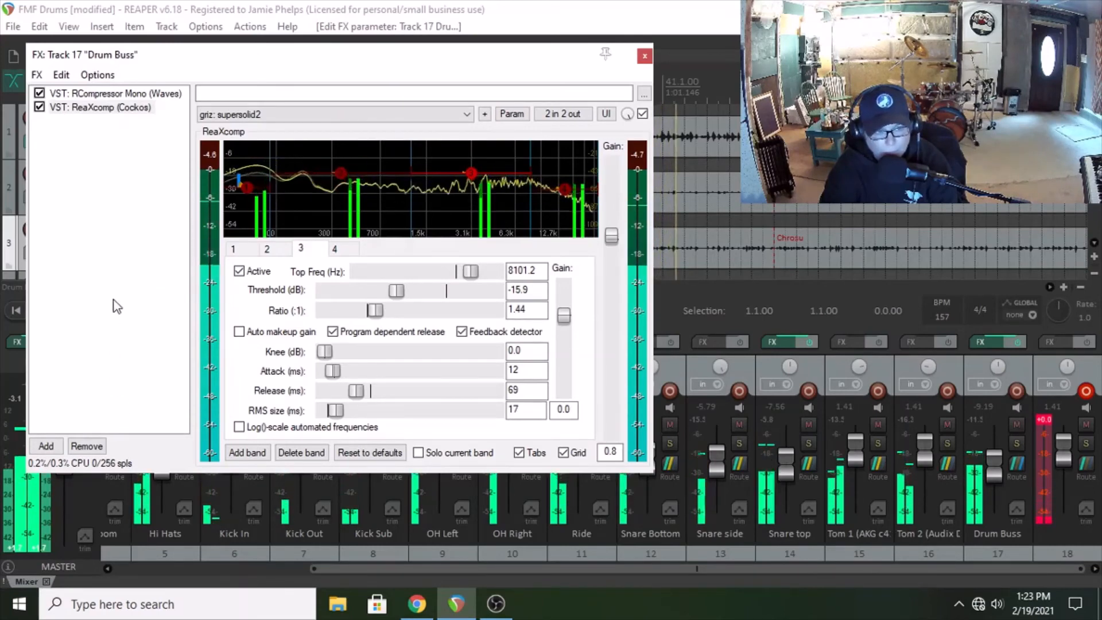
pyautogui.press('space')
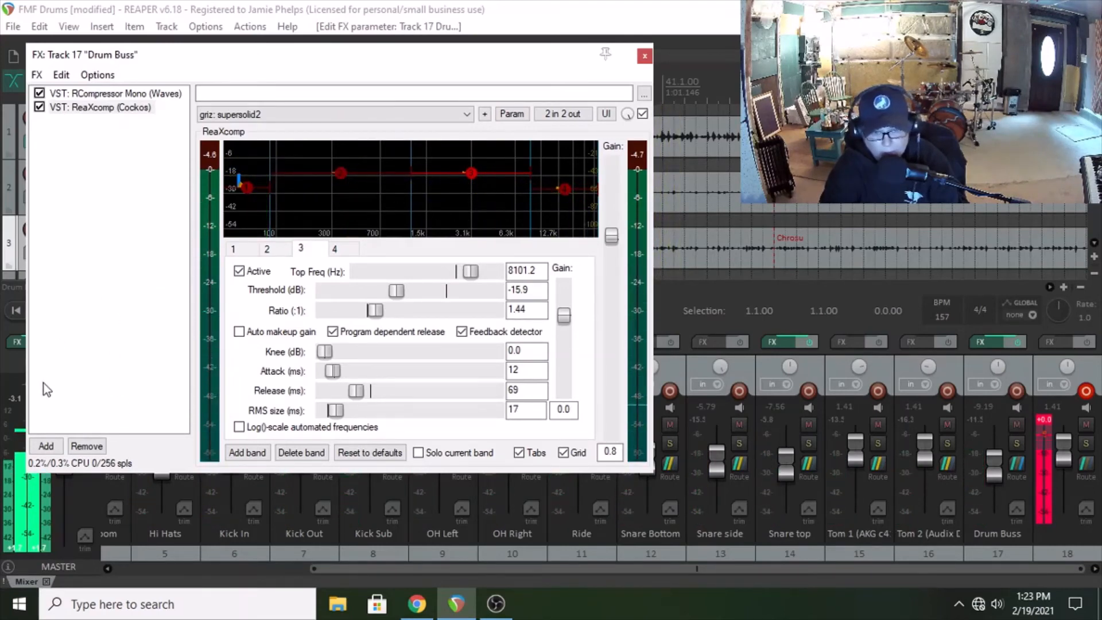
# - Add the Abbey Road Saturator Mono (Waves) plugin to the Drum Buss track
pyautogui.click(46, 446)
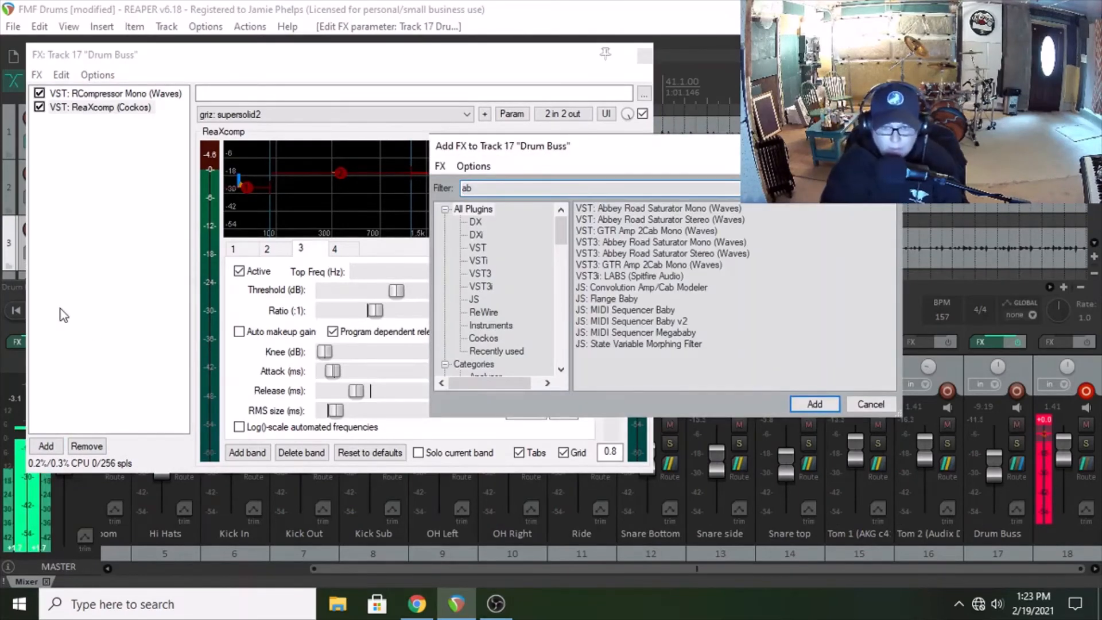
pyautogui.click(692, 209)
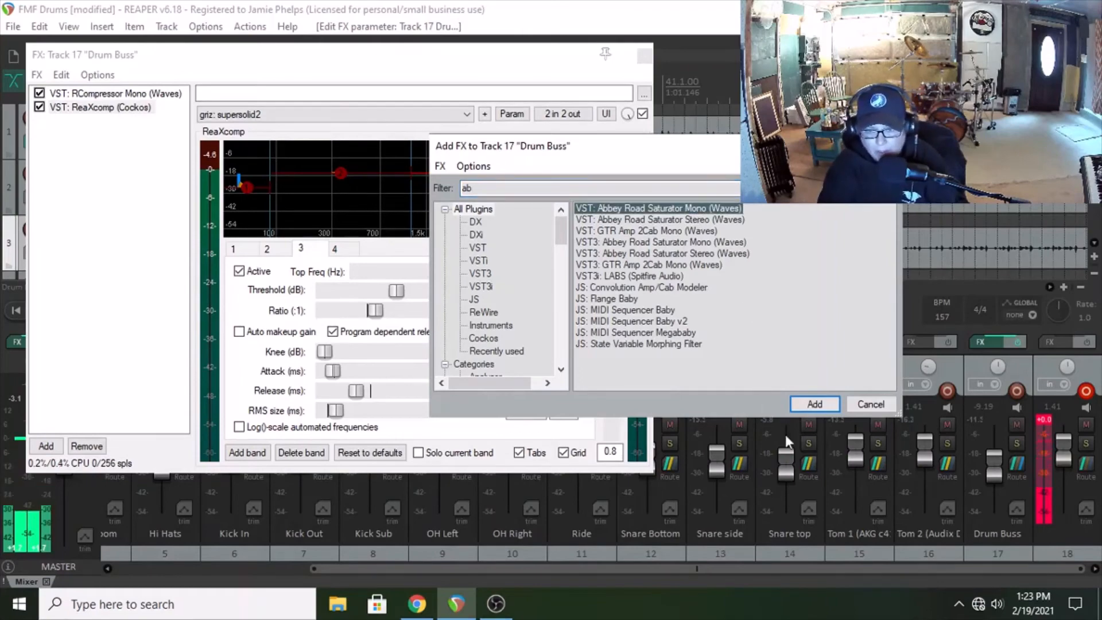
pyautogui.click(821, 408)
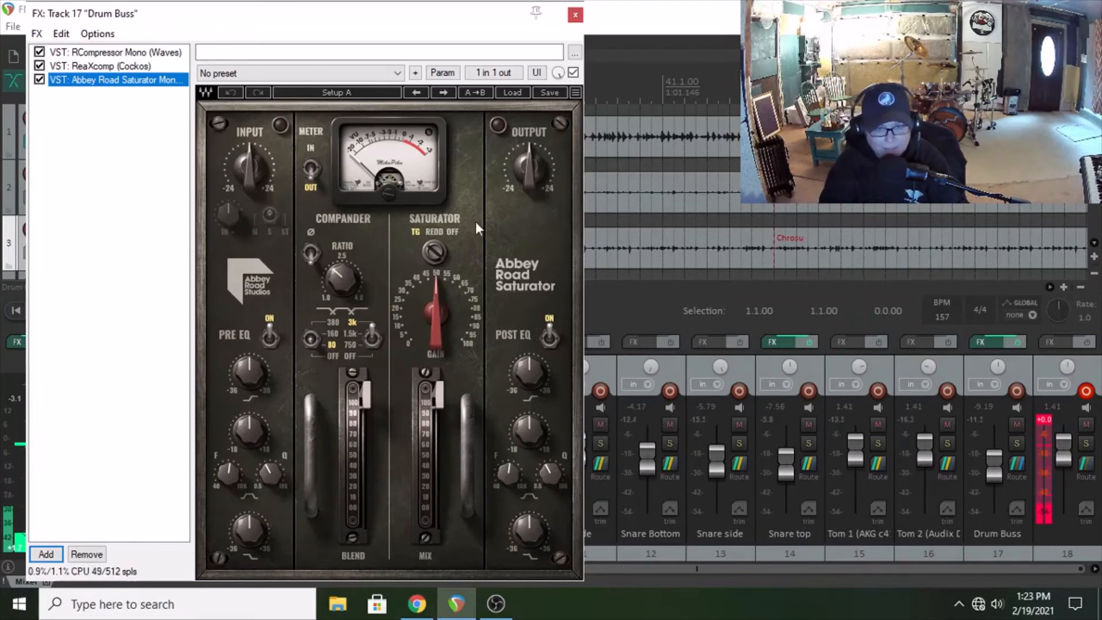
# - Lower the Abbey Road Saturator input to about -3.6 and trim its output slightly below zero during playback
pyautogui.click(270, 172)
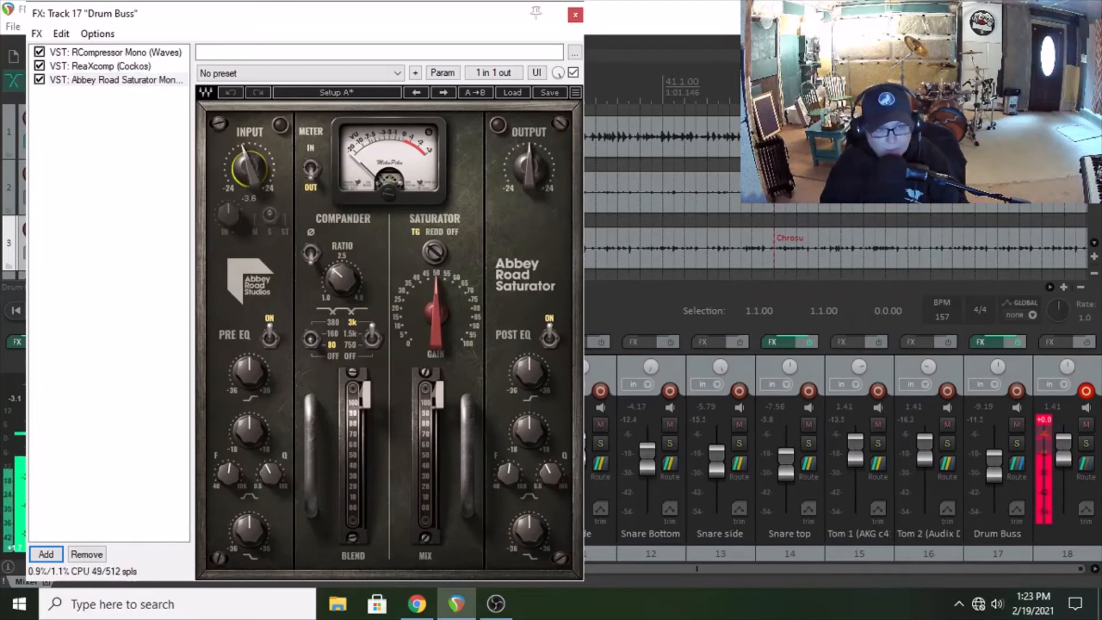
pyautogui.moveTo(530, 165)
pyautogui.mouseDown()
pyautogui.moveTo(529, 178)
pyautogui.moveTo(529, 164)
pyautogui.mouseUp()
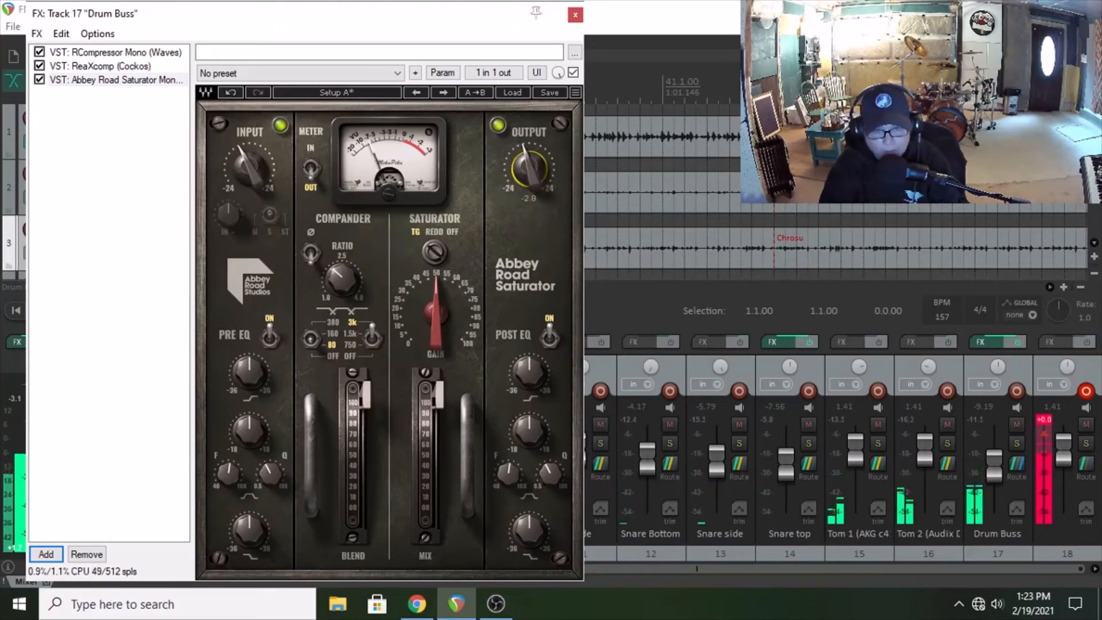
pyautogui.click(530, 167)
pyautogui.moveTo(529, 167); pyautogui.dragTo(530, 162)
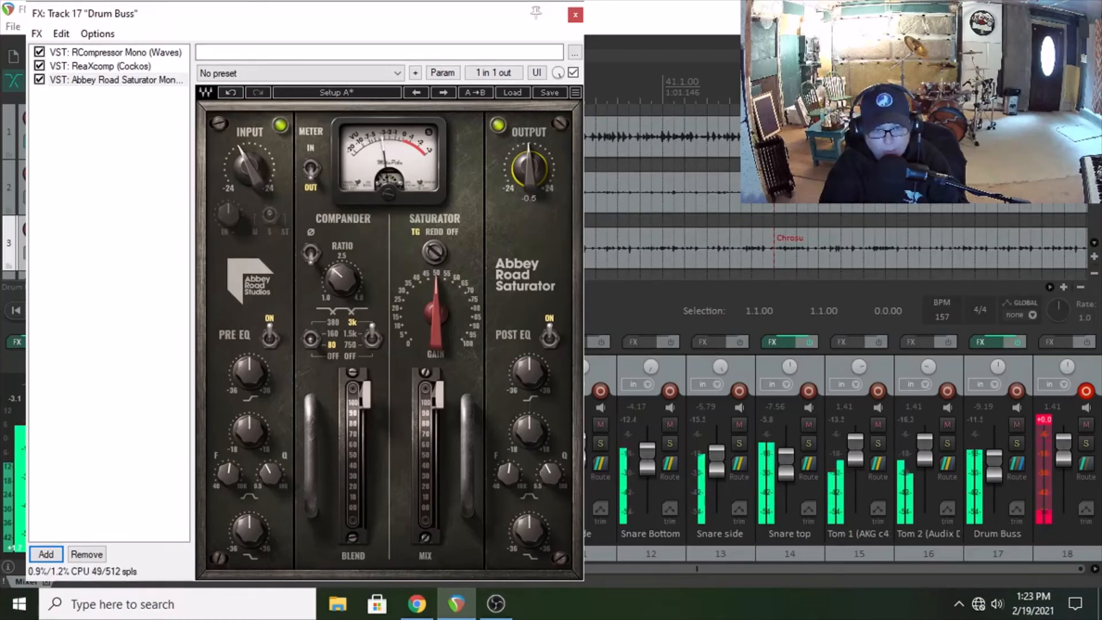
pyautogui.moveTo(529, 167); pyautogui.dragTo(529, 170)
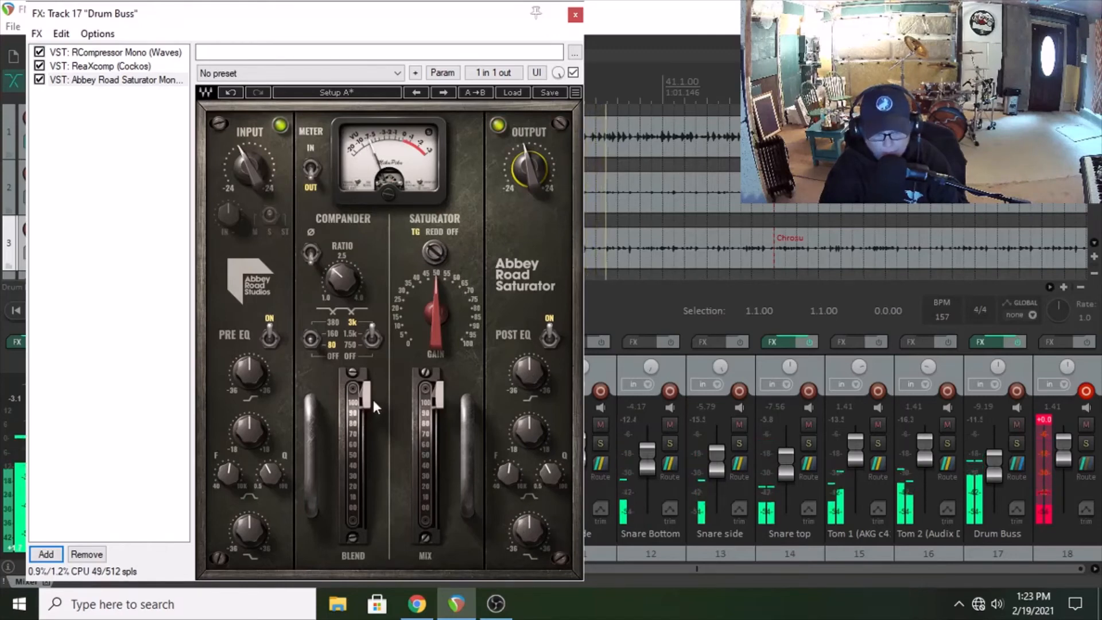
# - Boost the saturator's post-EQ low shelf slightly, reduce its saturation gain to about 43 and lower the output a little more
pyautogui.click(432, 252)
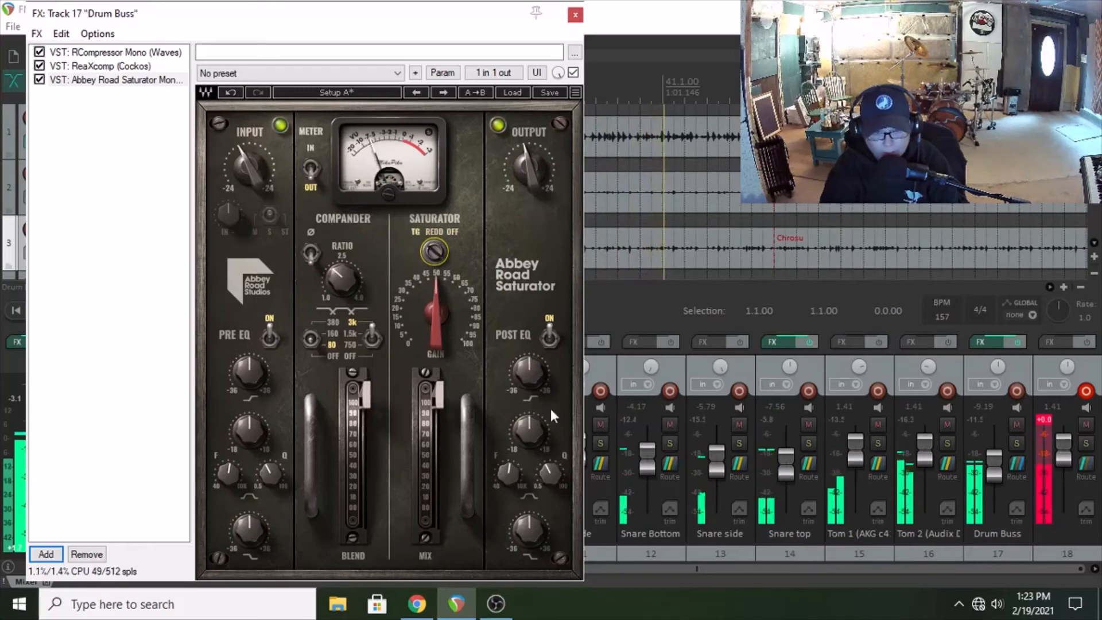
pyautogui.click(530, 525)
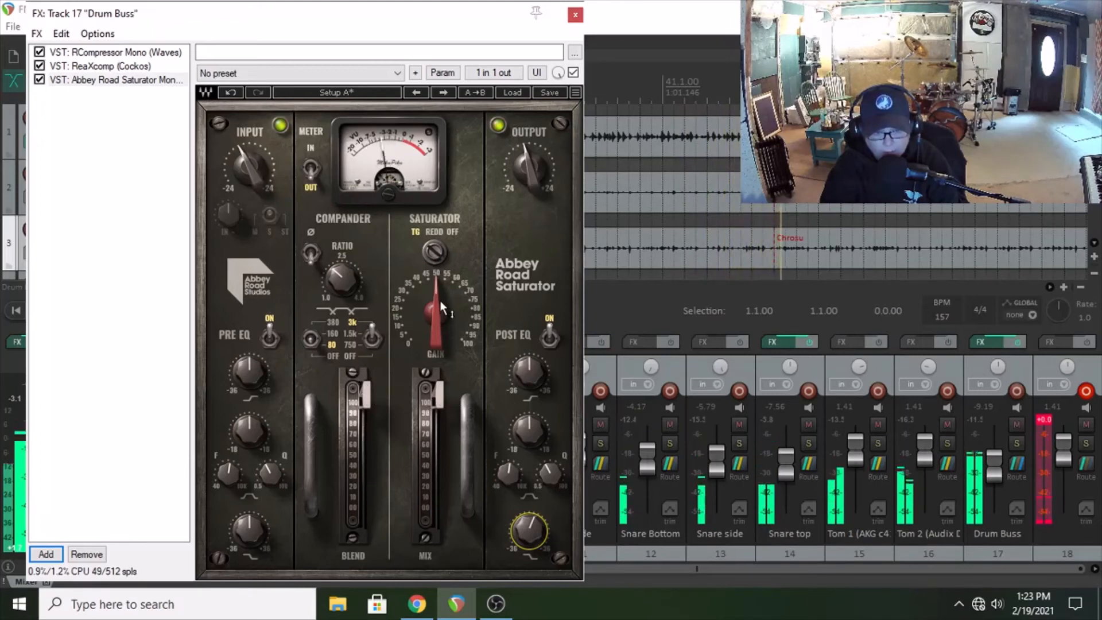
pyautogui.moveTo(439, 301); pyautogui.dragTo(439, 315)
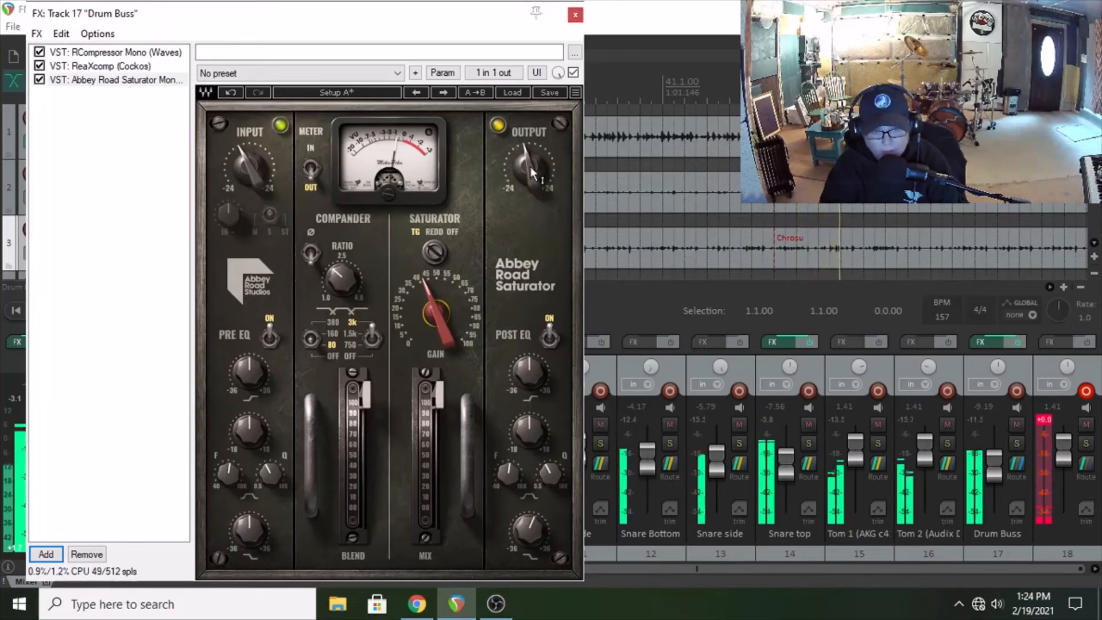
pyautogui.moveTo(529, 168); pyautogui.dragTo(529, 171)
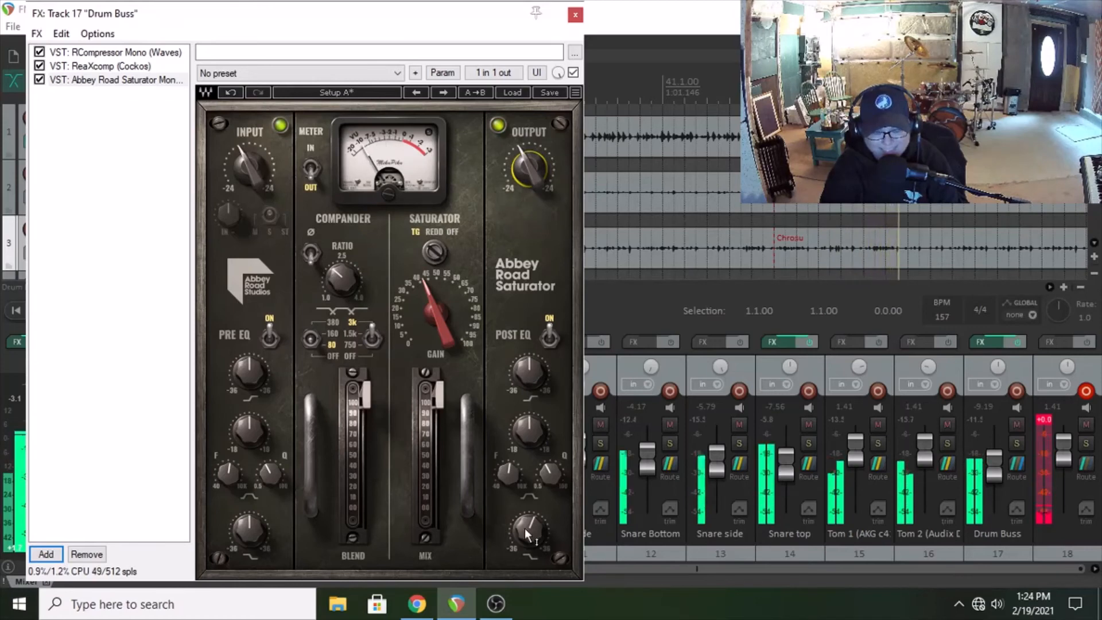
# - Fine-tune the saturator's pre-EQ high and low shelves and post-EQ high shelf during playback, comparing with the plugin bypassed
pyautogui.click(249, 367)
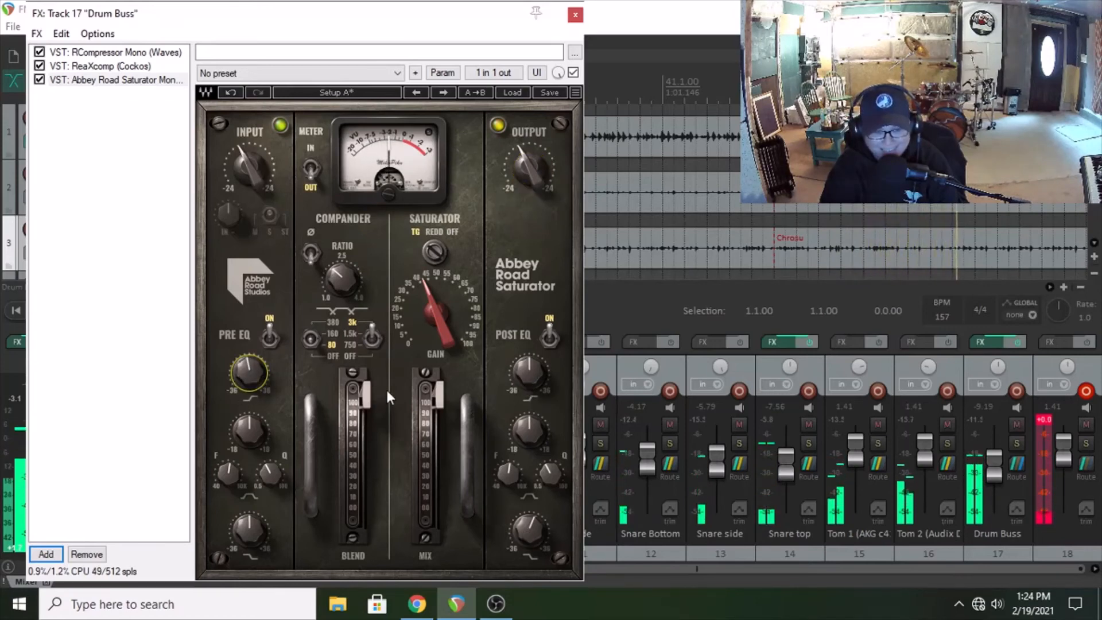
pyautogui.click(39, 80)
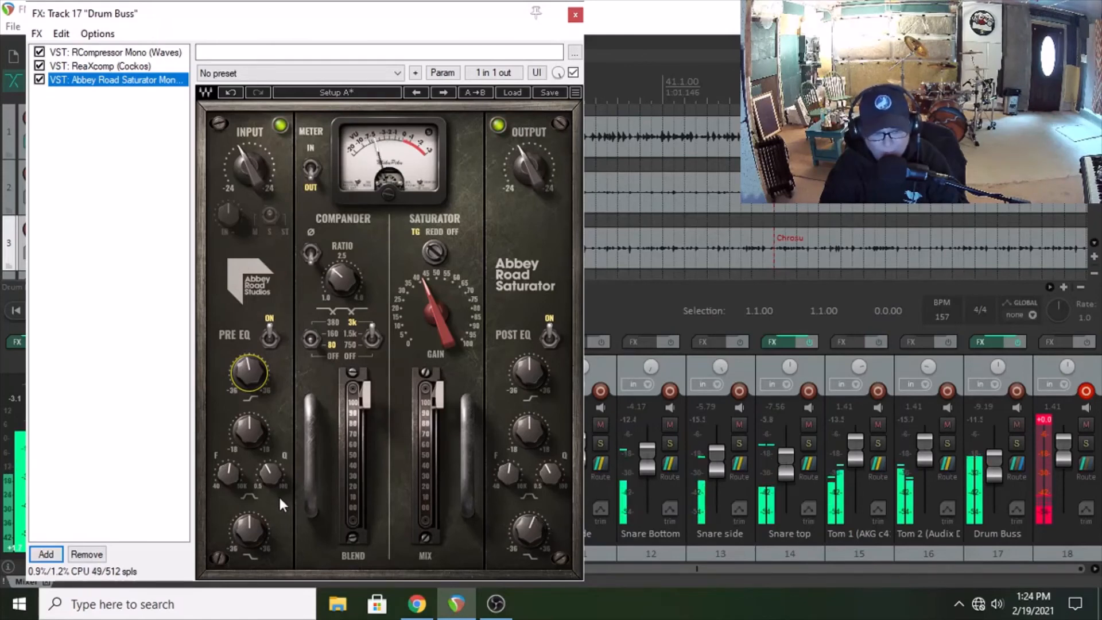
pyautogui.click(250, 527)
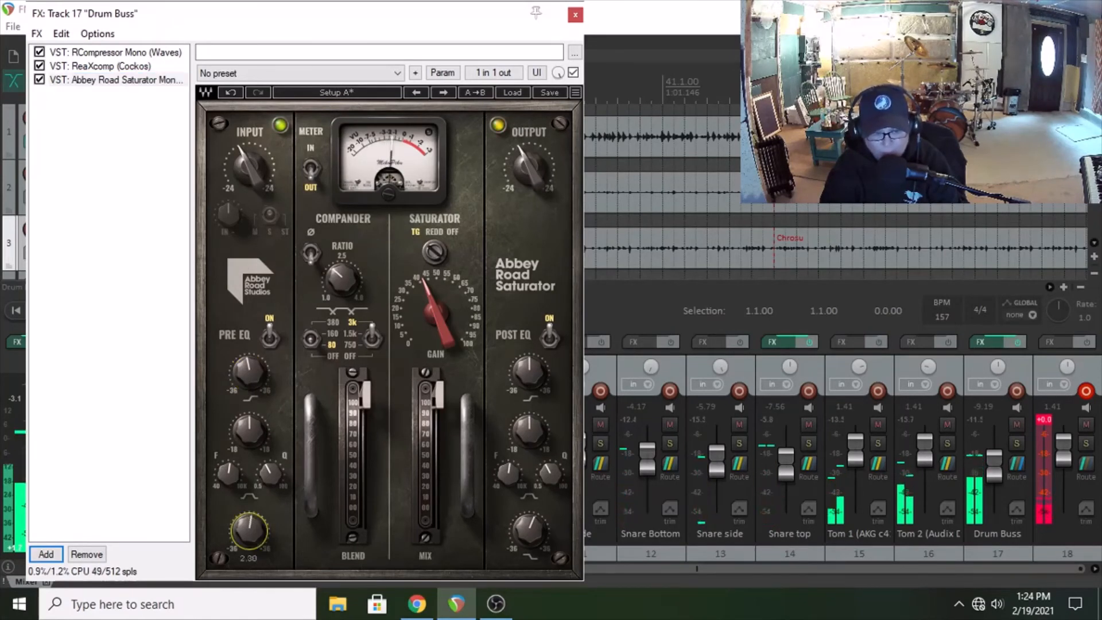
pyautogui.moveTo(249, 527); pyautogui.dragTo(249, 548)
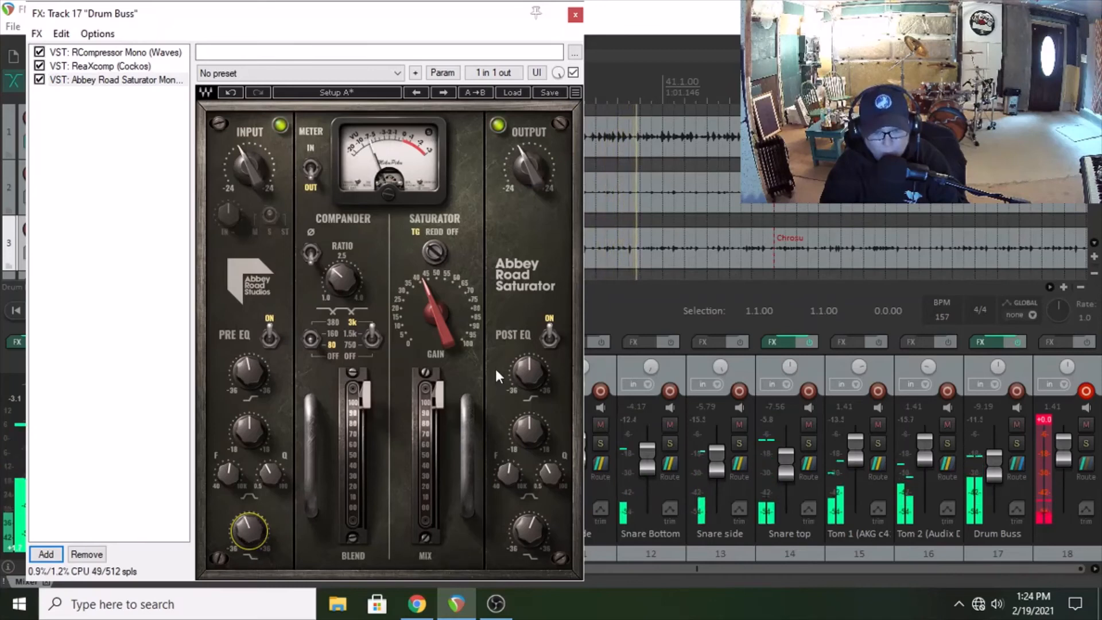
pyautogui.click(529, 367)
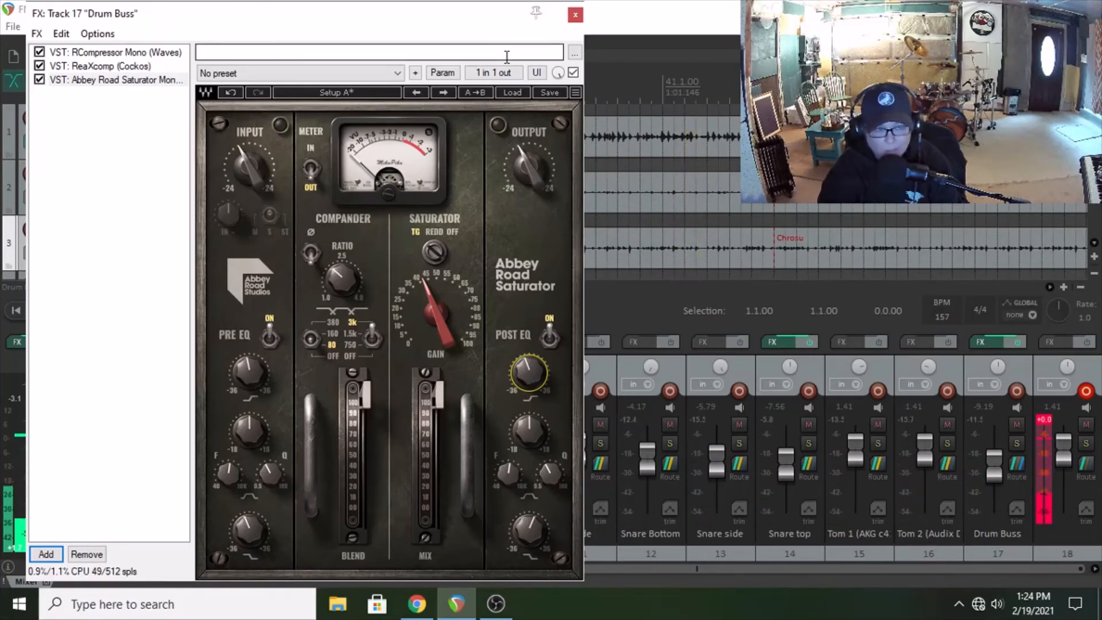
# - Add the OldSkoolVerb (Voxengo) reverb to the Drum Buss track and move its effects window clear of the screen edge
pyautogui.click(46, 554)
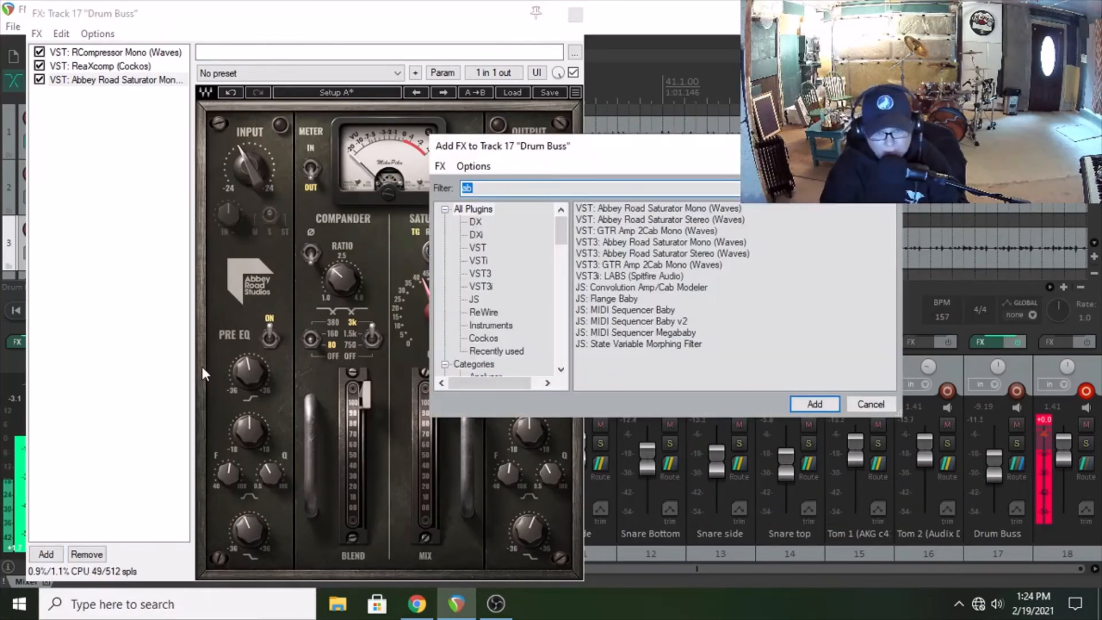
pyautogui.write('old')
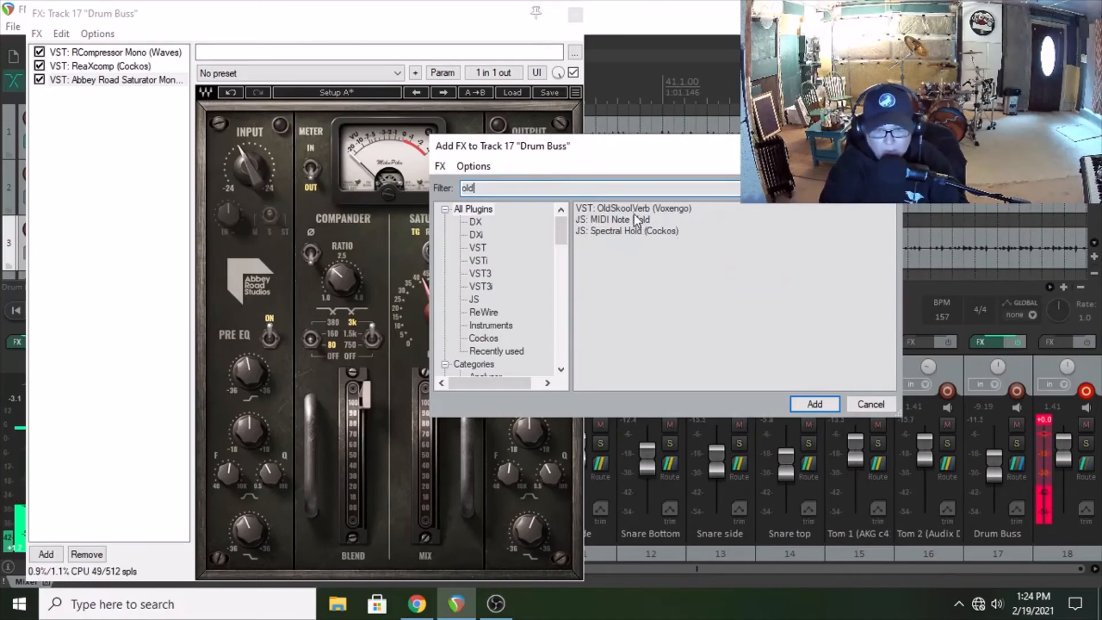
pyautogui.press('Return')
pyautogui.moveTo(409, 7); pyautogui.dragTo(527, 238)
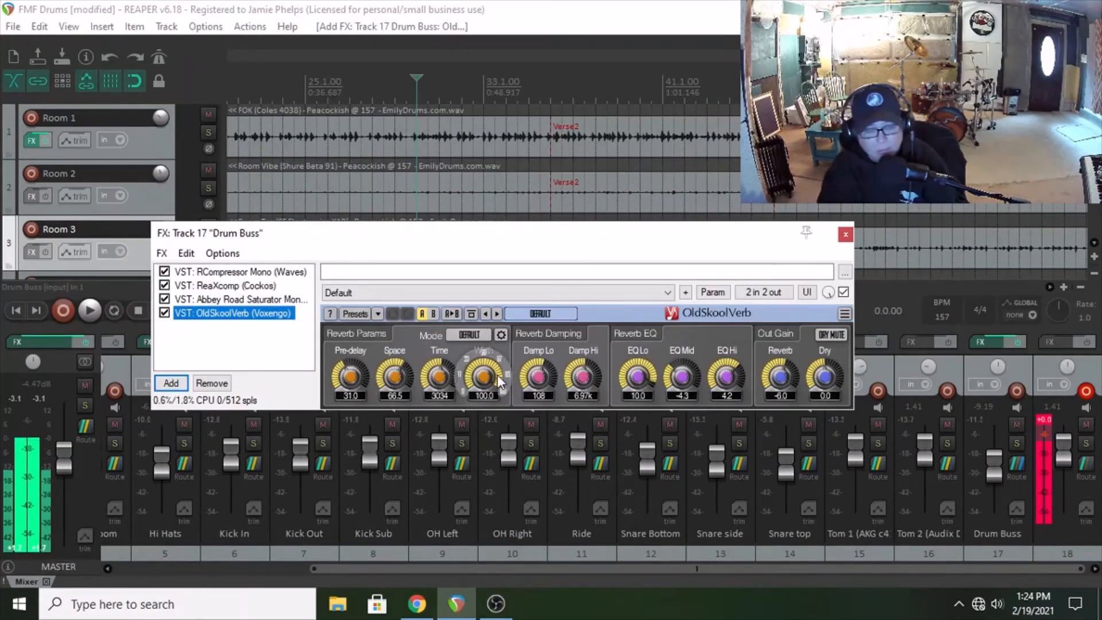
# - Load the "Drum Room" preset from the Session Bank into OldSkoolVerb and close the preset manager
pyautogui.click(355, 313)
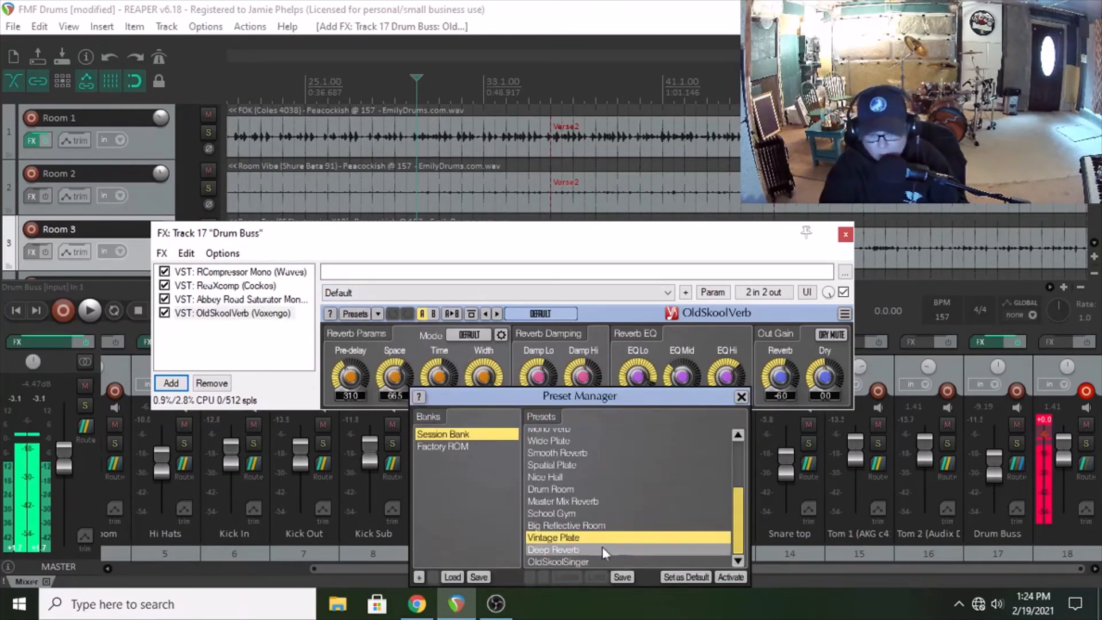
pyautogui.doubleClick(546, 488)
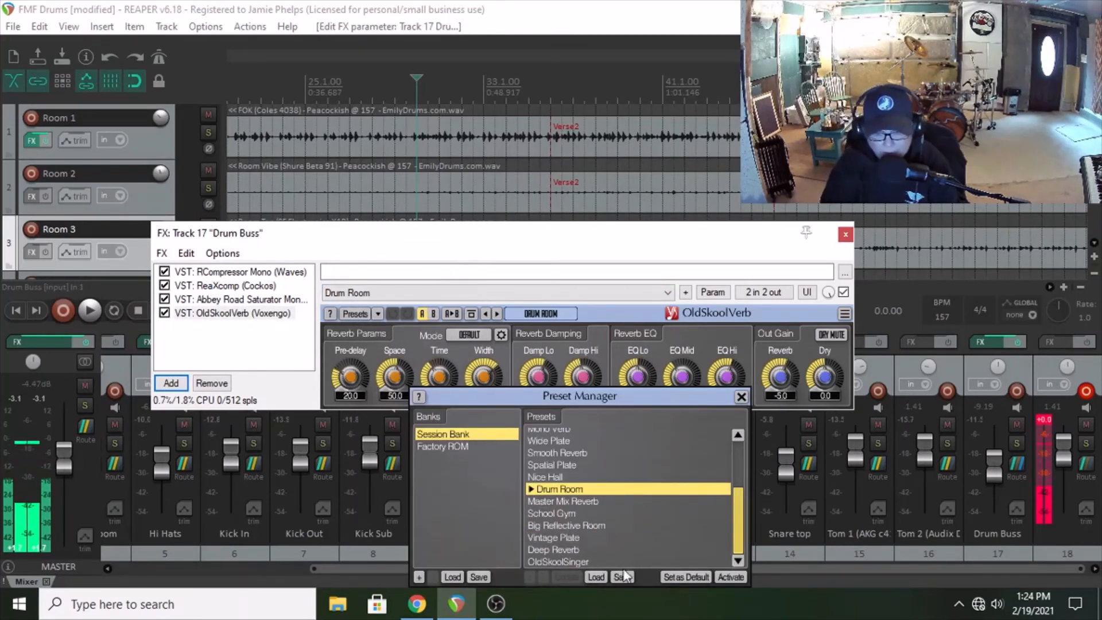
pyautogui.click(741, 396)
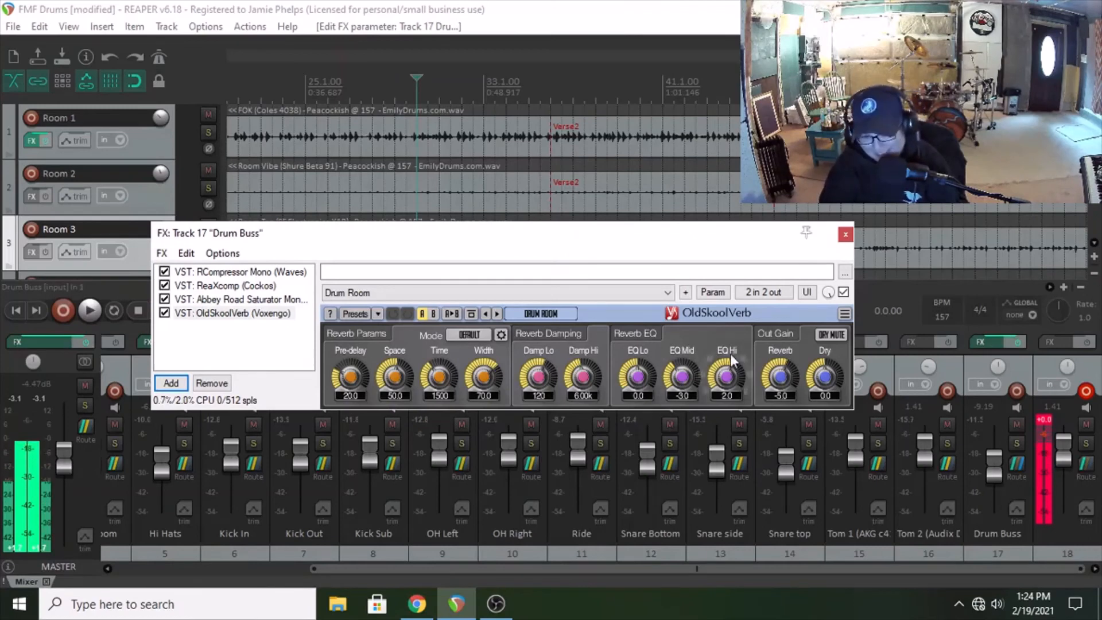
# - Play the mix and set OldSkoolVerb's reverb output gain to -7.3 and Damp Hi to 8.68k
pyautogui.press('space')
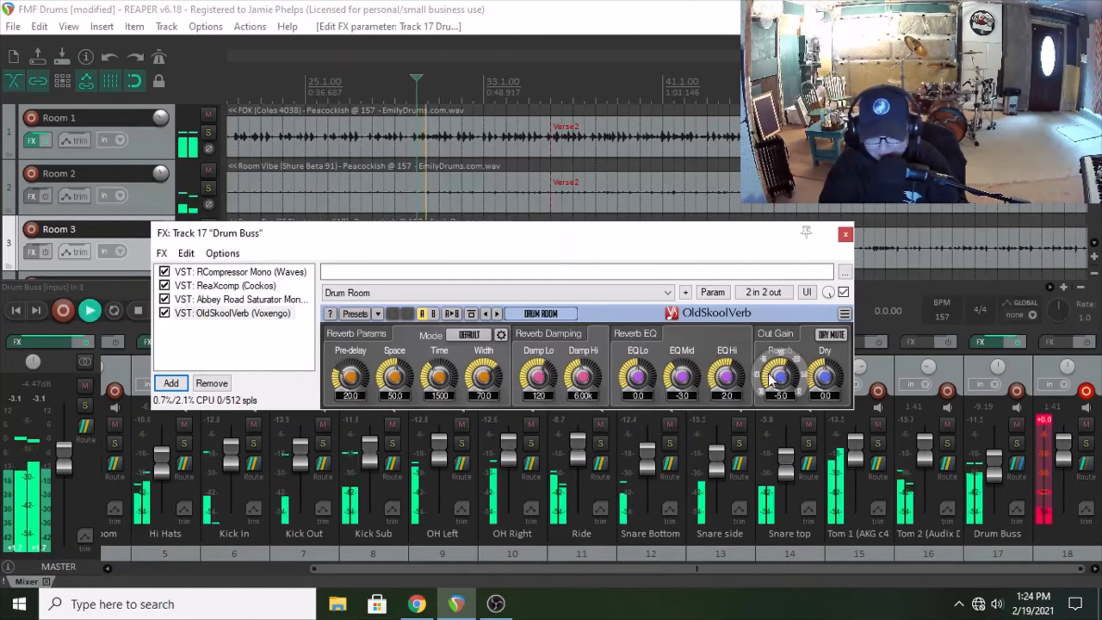
pyautogui.moveTo(784, 369); pyautogui.dragTo(784, 380)
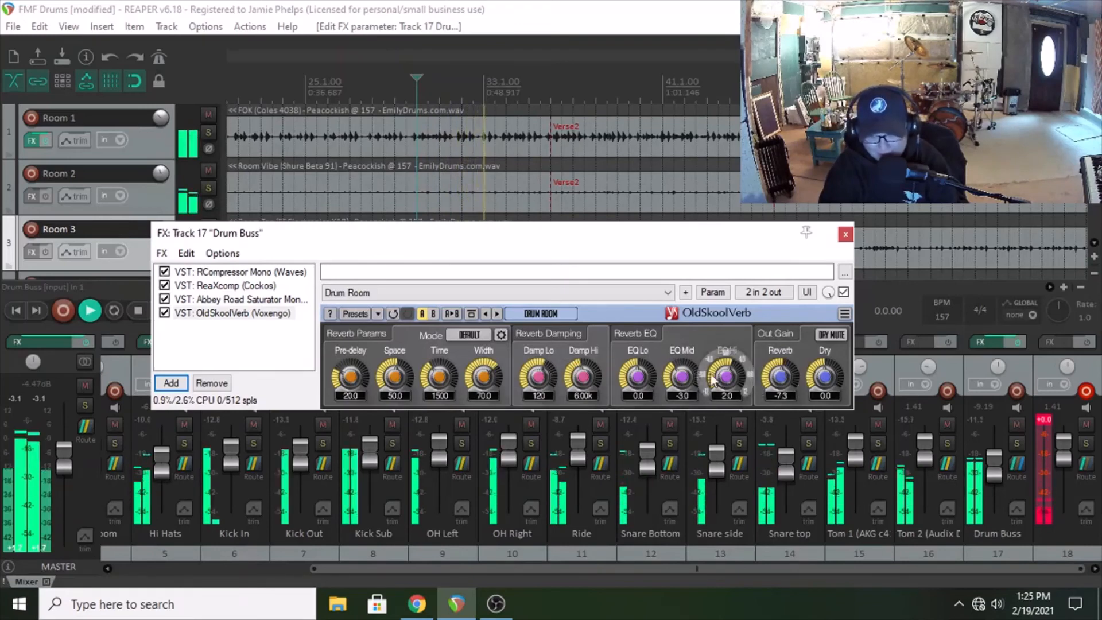
pyautogui.moveTo(583, 377); pyautogui.dragTo(583, 367)
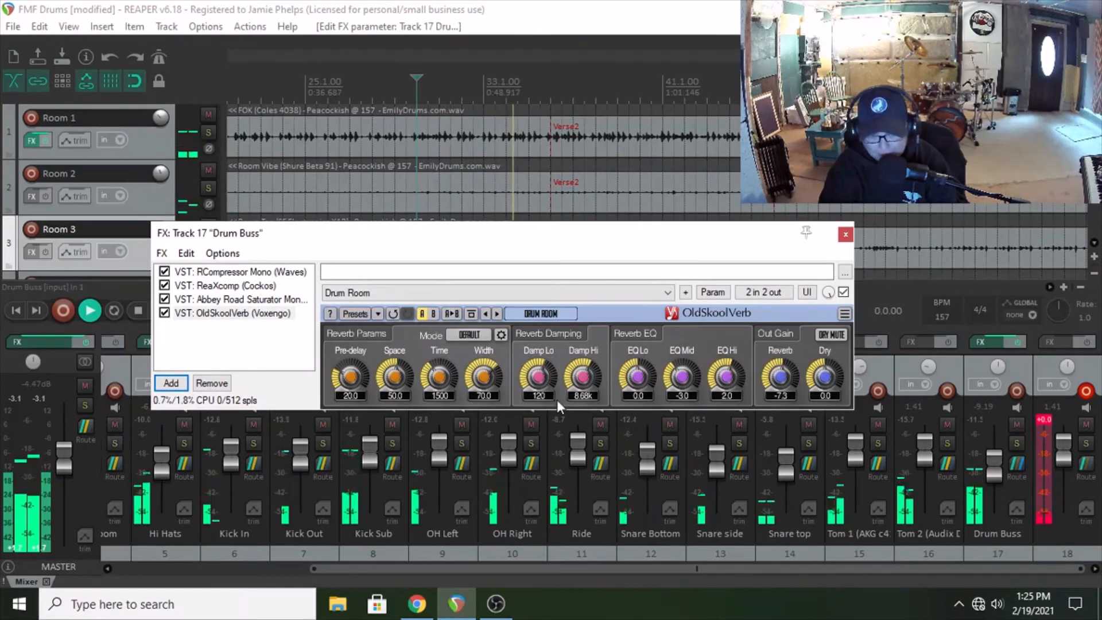
# - Set OldSkoolVerb's reverb gain to -5.1 and dry gain to -1.3, and raise the Drum Buss volume to -6.35 dB
pyautogui.moveTo(772, 378); pyautogui.dragTo(823, 382)
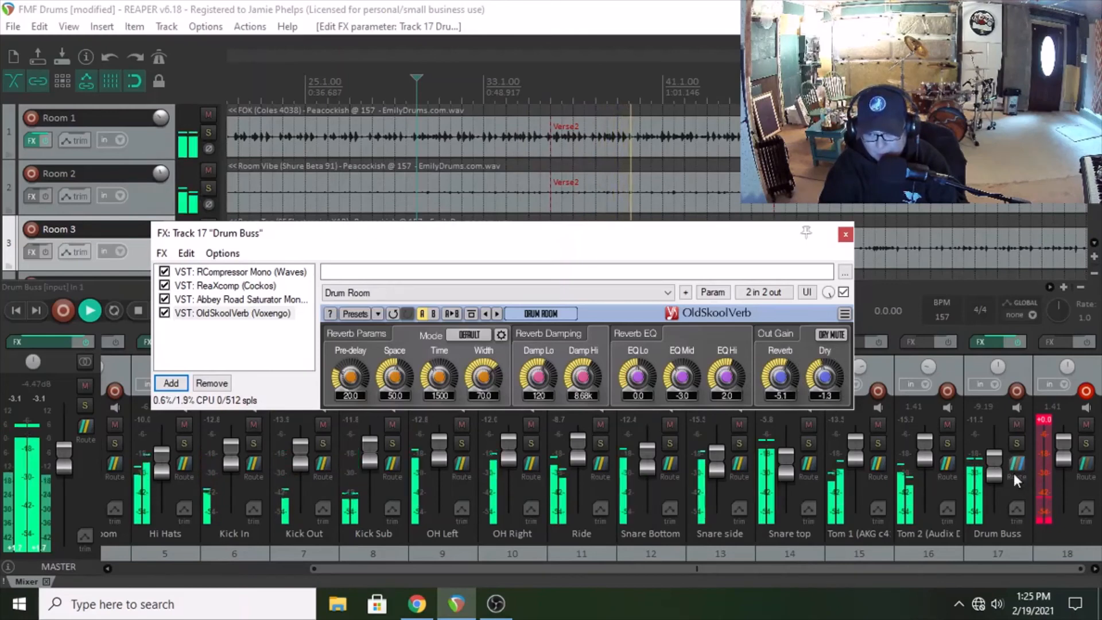
pyautogui.click(993, 472)
pyautogui.moveTo(994, 472); pyautogui.dragTo(993, 464)
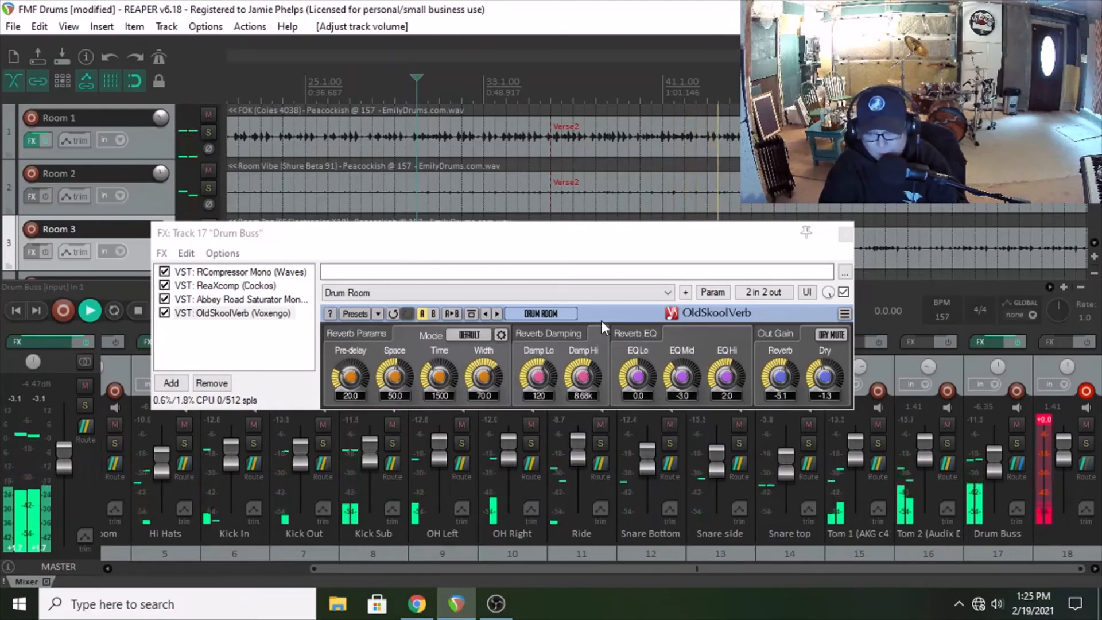
# - Close the Drum Buss effects window and stop playback
pyautogui.click(846, 234)
pyautogui.press('space')
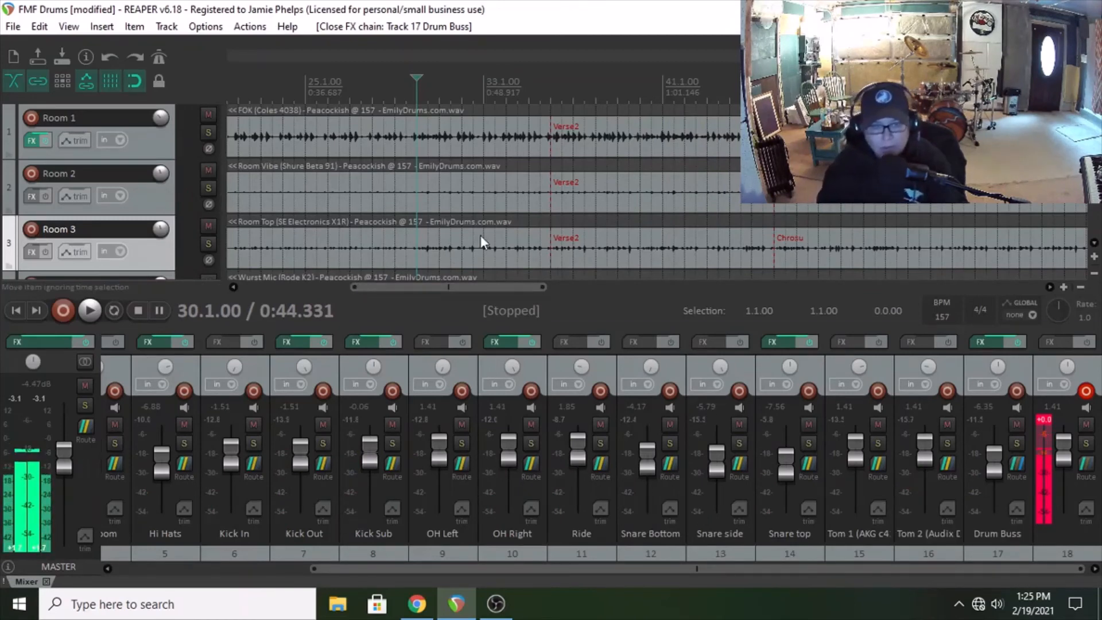
# - Play the drum mix from bar 30 through the second chorus, lower the Ride track's volume to 0.40 dB and stop playback
pyautogui.moveTo(444, 287)
pyautogui.mouseDown()
pyautogui.moveTo(334, 283)
pyautogui.moveTo(433, 281)
pyautogui.mouseUp()
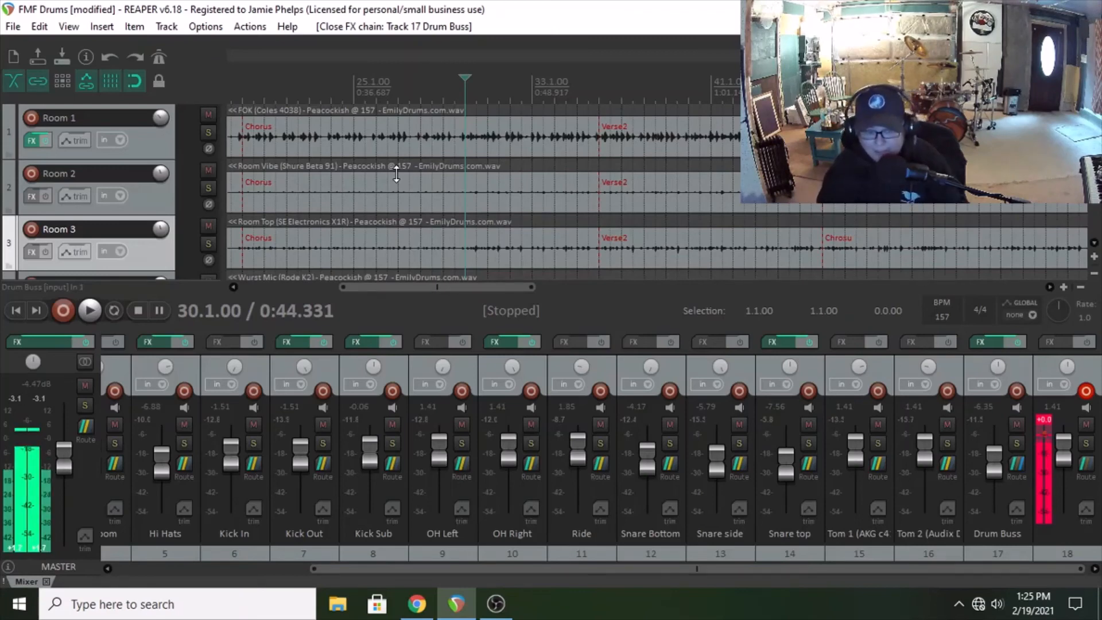
pyautogui.press('space')
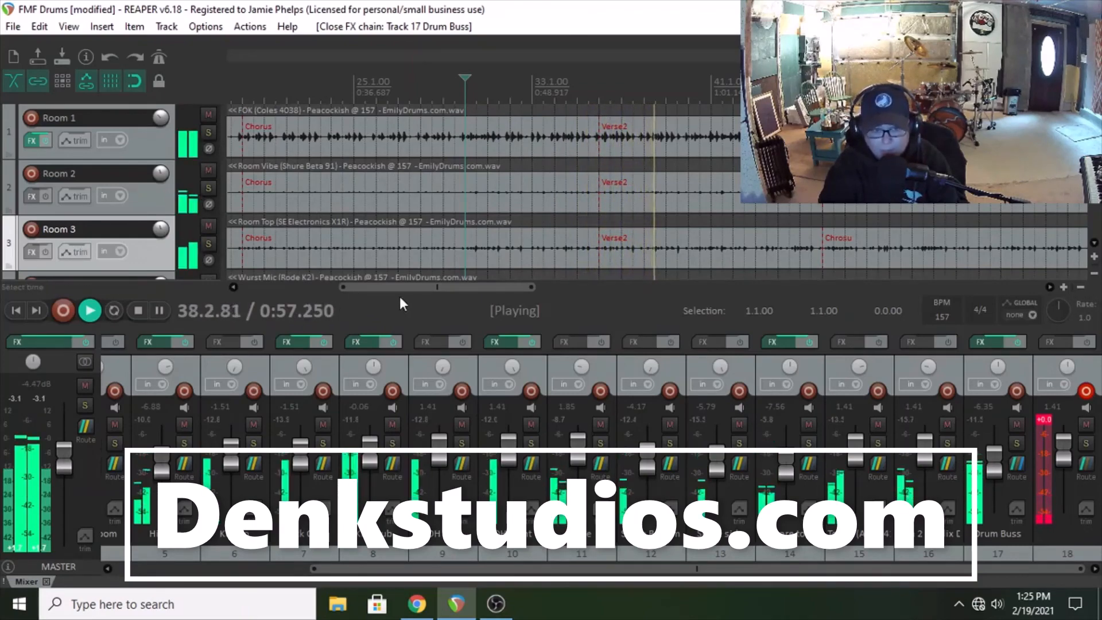
pyautogui.moveTo(401, 292); pyautogui.dragTo(447, 290)
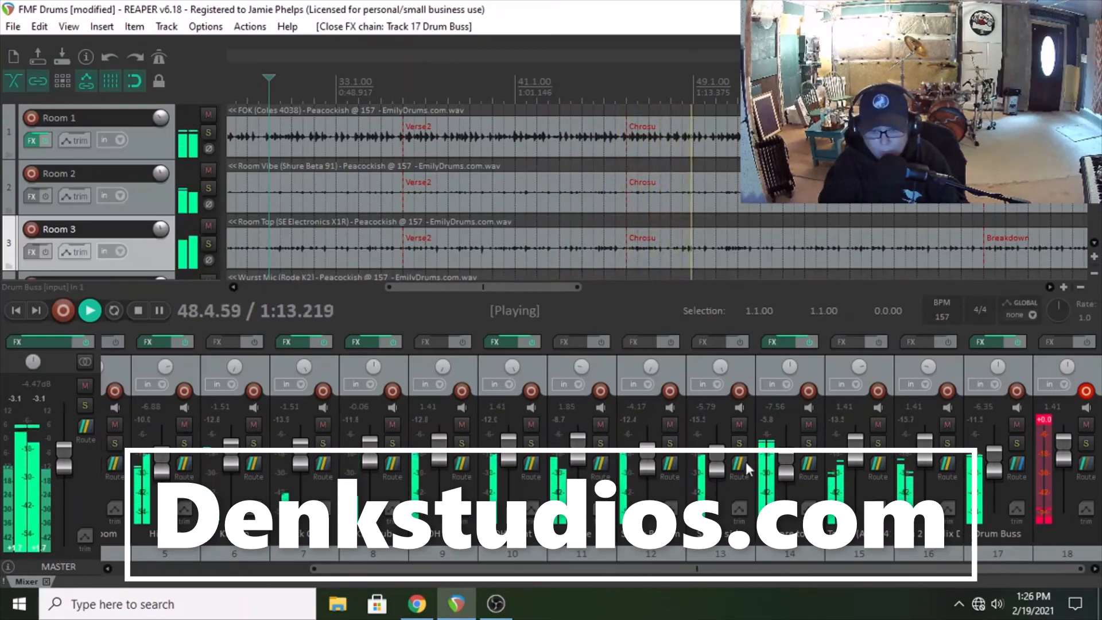
pyautogui.press('space')
pyautogui.moveTo(579, 441); pyautogui.dragTo(584, 463)
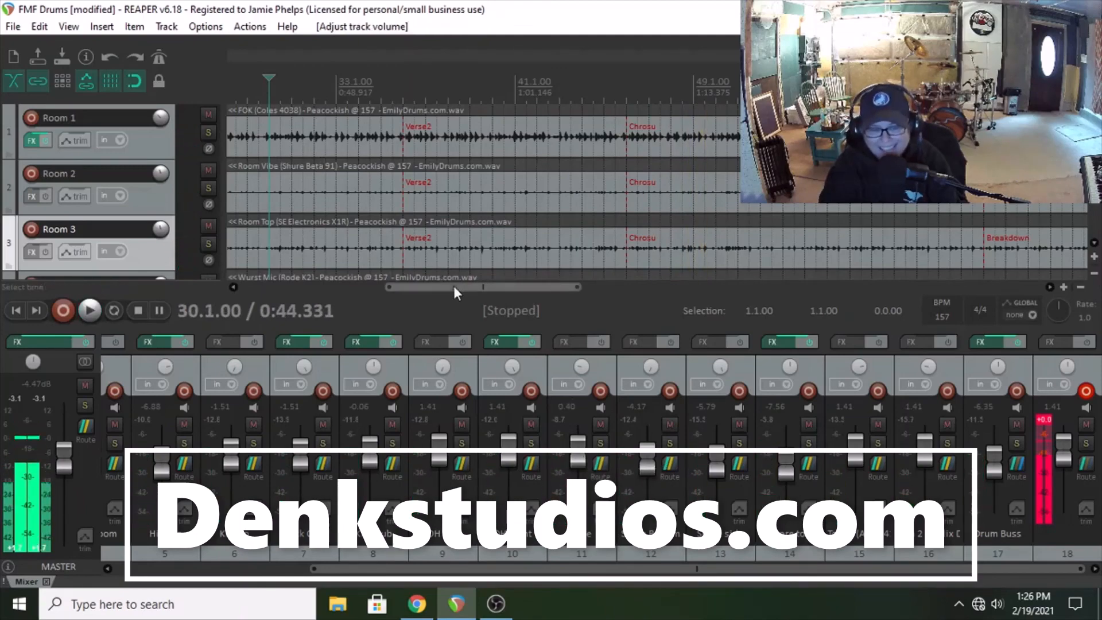
pyautogui.moveTo(455, 287); pyautogui.dragTo(396, 285)
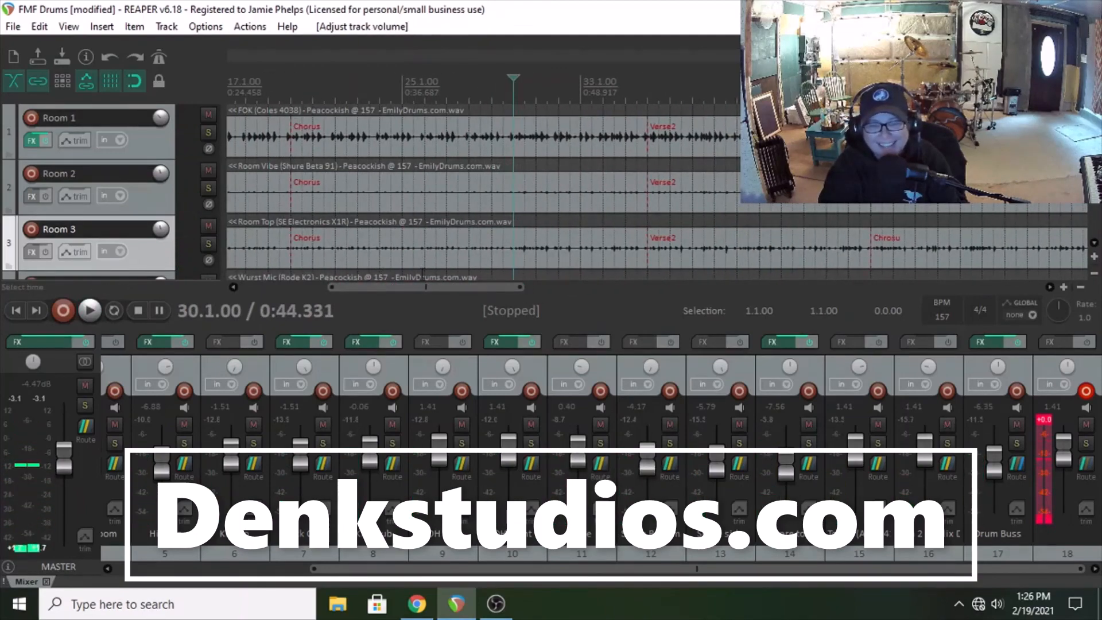